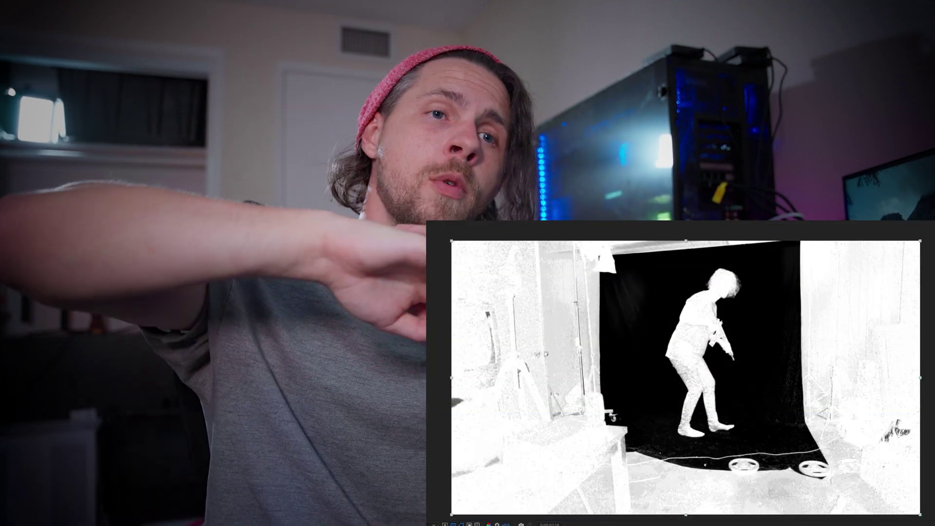
pyautogui.scroll(3, 731, 365)
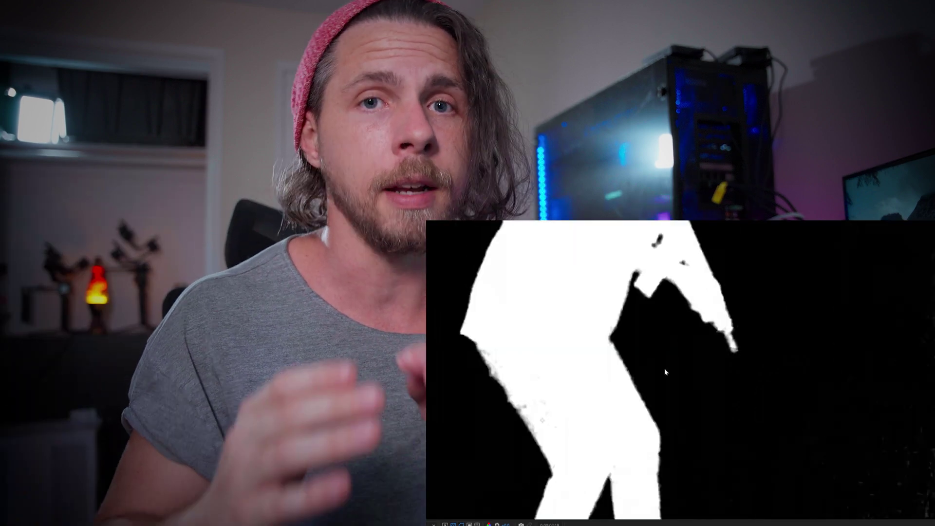
pyautogui.scroll(3, 562, 411)
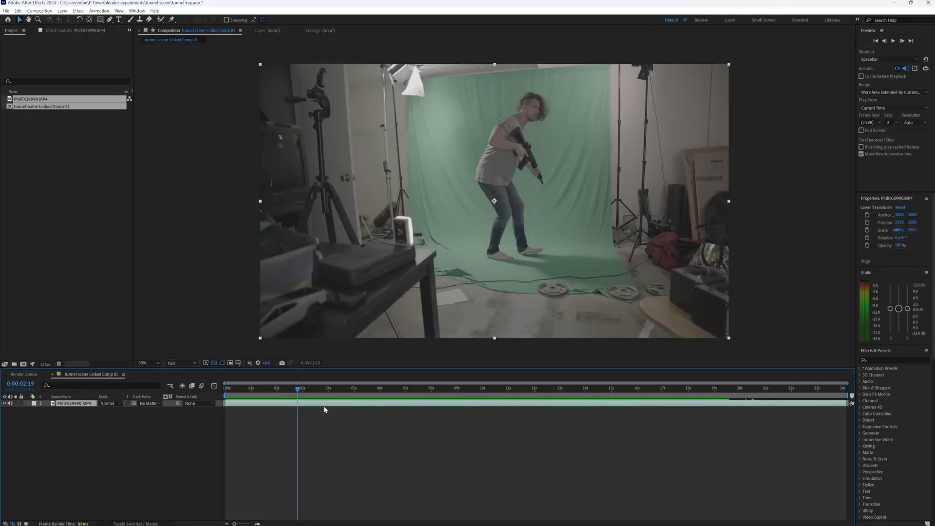
# - Duplicate the green-screen footage layer and apply the Keylight (1.2) effect to the upper copy
pyautogui.hotkey('ctrl', 'd')
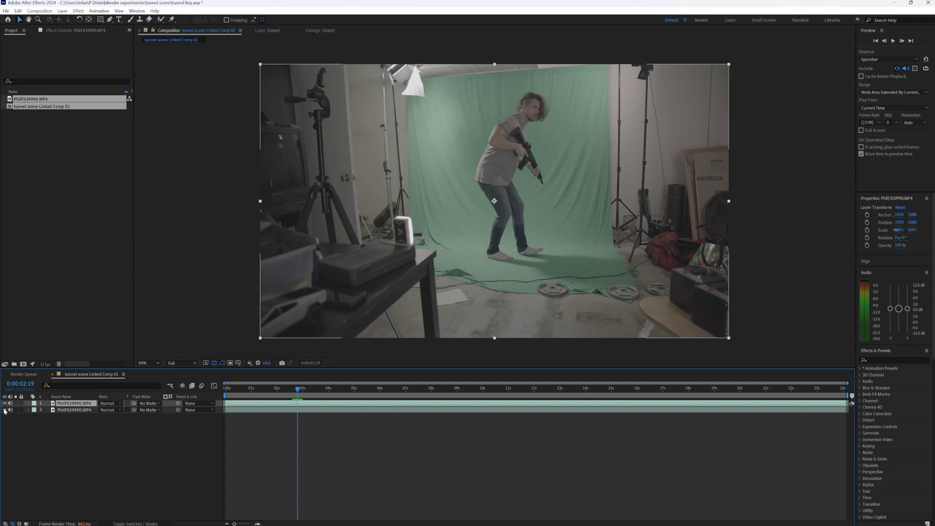
pyautogui.rightClick(309, 405)
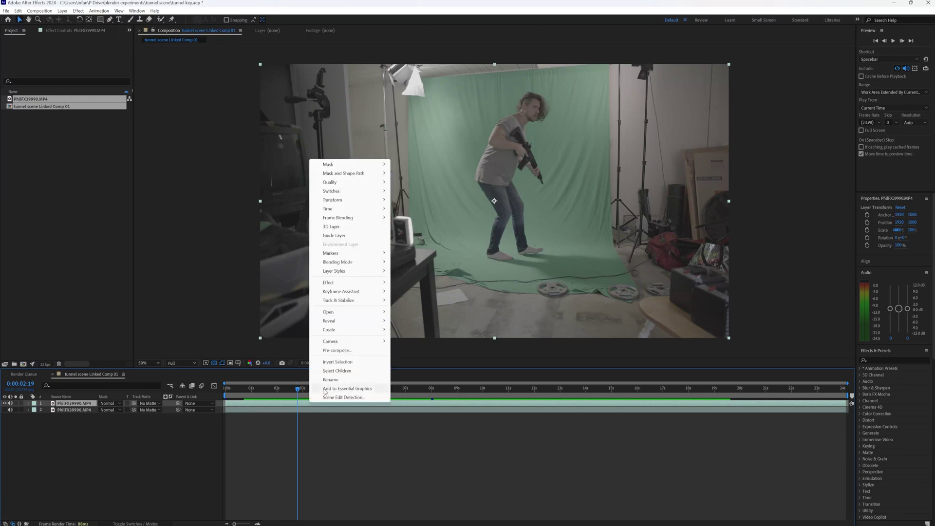
pyautogui.moveTo(329, 287)
pyautogui.moveTo(431, 421)
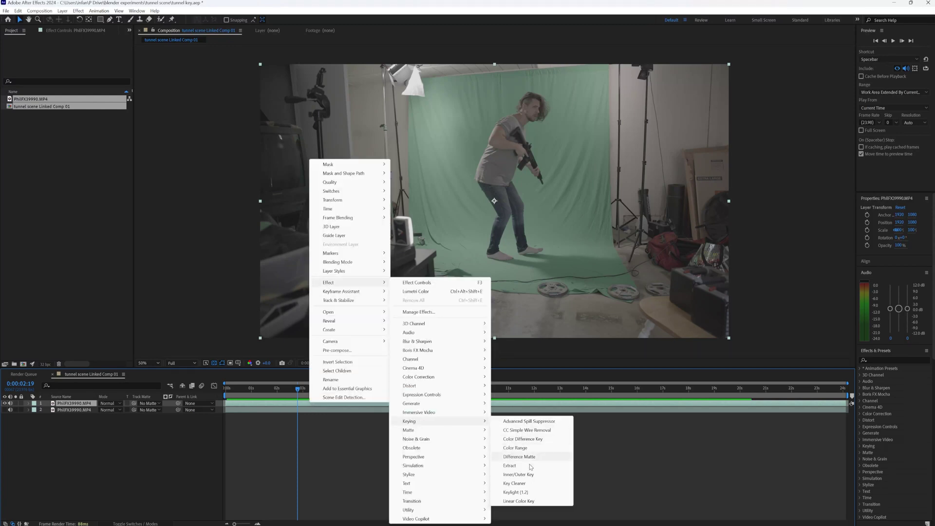
pyautogui.click(516, 493)
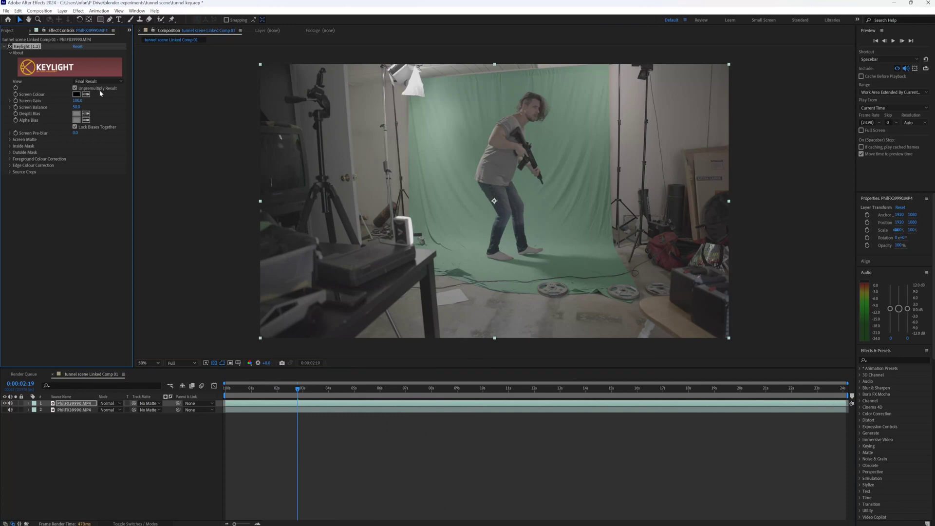
# - Sample the green backdrop as Keylight's Screen Colour and check the resulting cutout around the actor
pyautogui.click(86, 95)
pyautogui.click(518, 180)
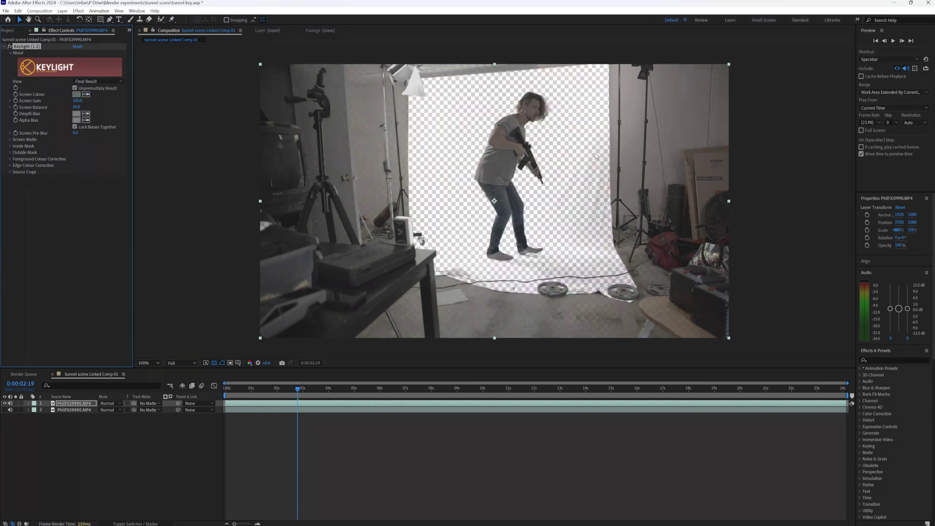
pyautogui.scroll(4, 596, 155)
pyautogui.scroll(-2, 604, 181)
pyautogui.scroll(2, 619, 205)
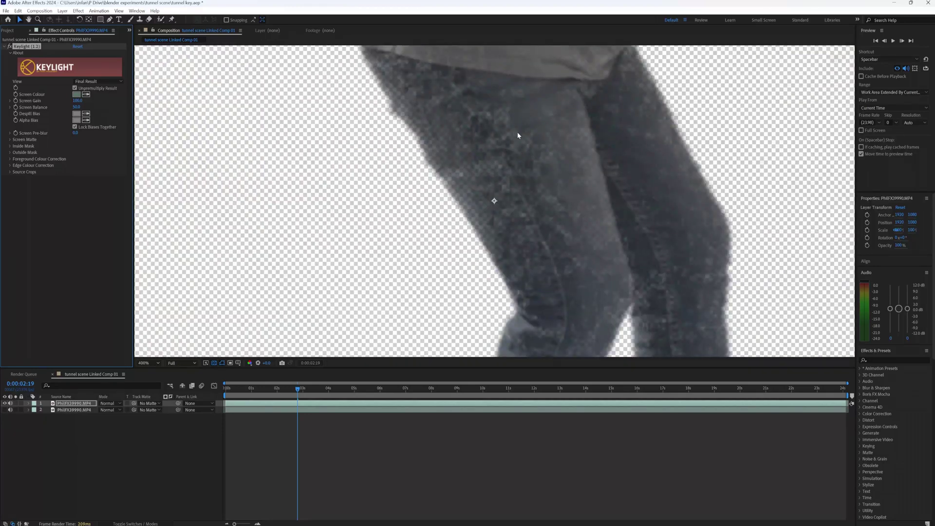
pyautogui.scroll(-4, 521, 141)
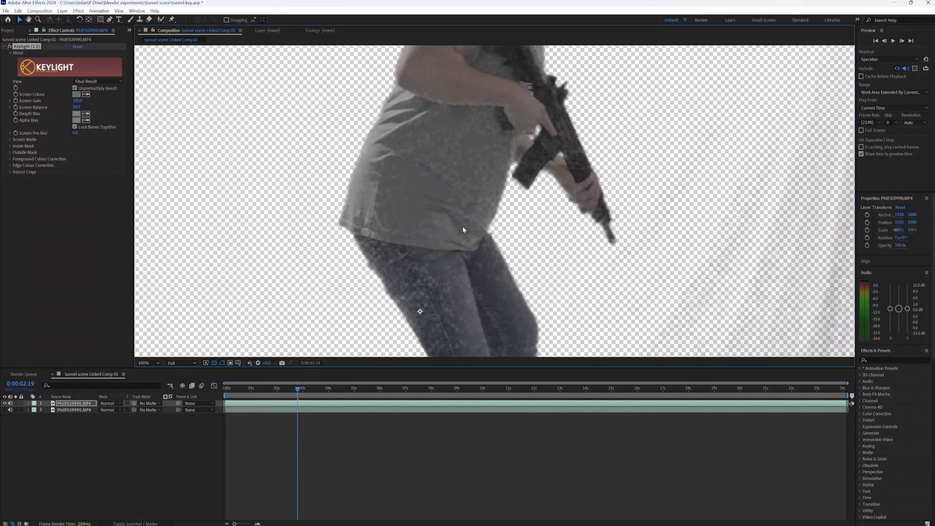
pyautogui.scroll(-2, 436, 213)
pyautogui.moveTo(435, 214); pyautogui.dragTo(433, 210)
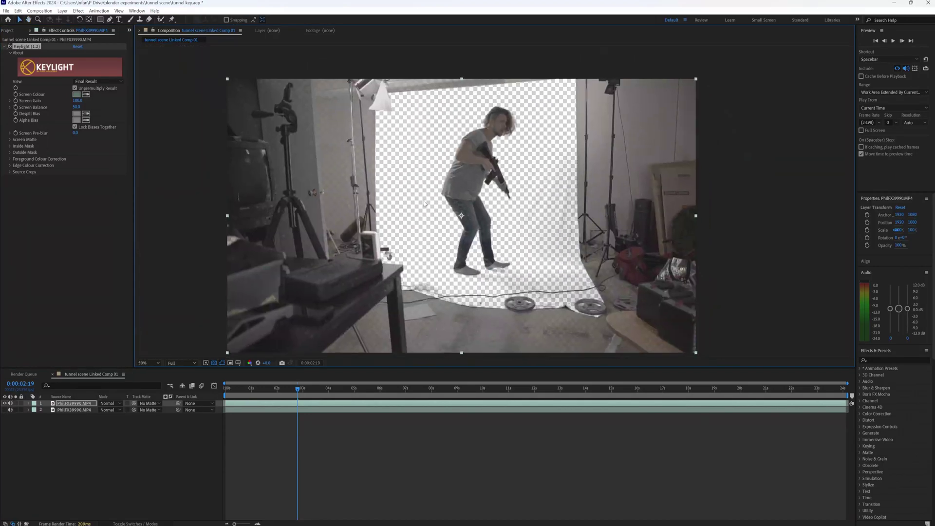
# - Show the Screen Matte view in Keylight, raise the matte's Clip Black to 13 and lower its Clip White
pyautogui.click(89, 82)
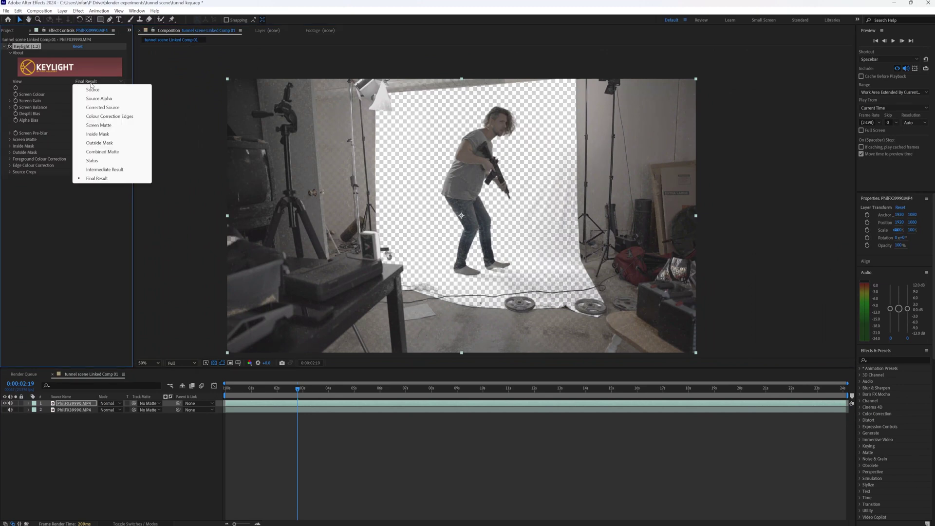
pyautogui.click(100, 125)
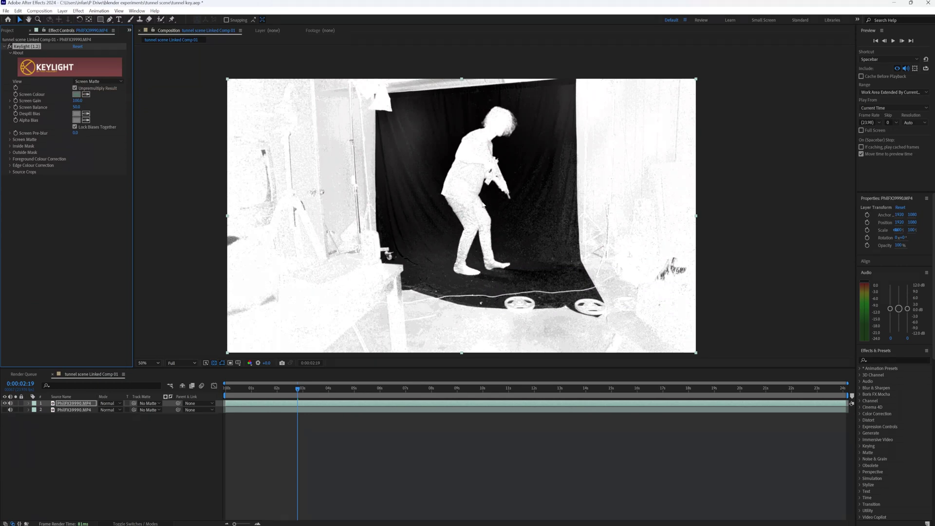
pyautogui.keyDown('shift'); pyautogui.hscroll(1, 481, 208); pyautogui.keyUp('shift')
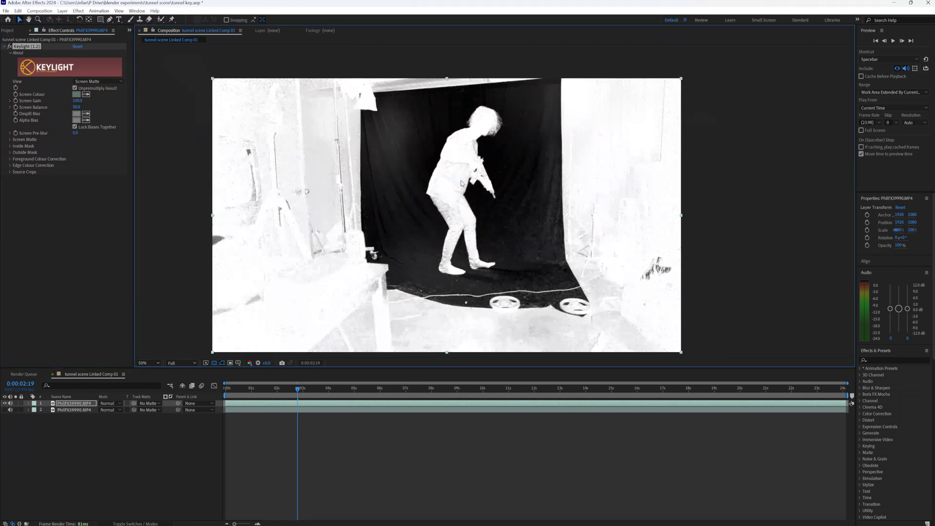
pyautogui.click(10, 140)
pyautogui.moveTo(76, 144); pyautogui.dragTo(74, 151)
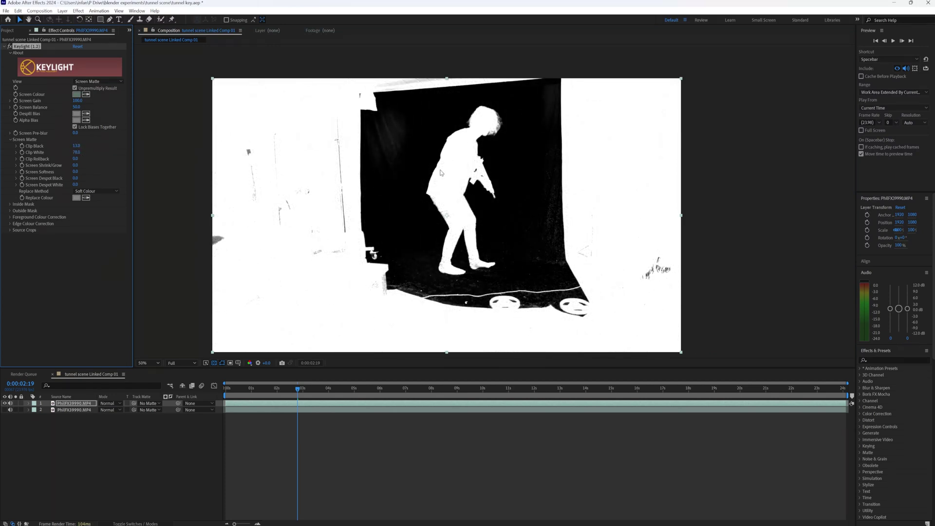
# - Set the Keylight matte's Clip White to 50 to fill the grey spots on the actor's jeans
pyautogui.scroll(4, 493, 199)
pyautogui.moveTo(304, 227); pyautogui.dragTo(347, 241)
pyautogui.scroll(2, 347, 241)
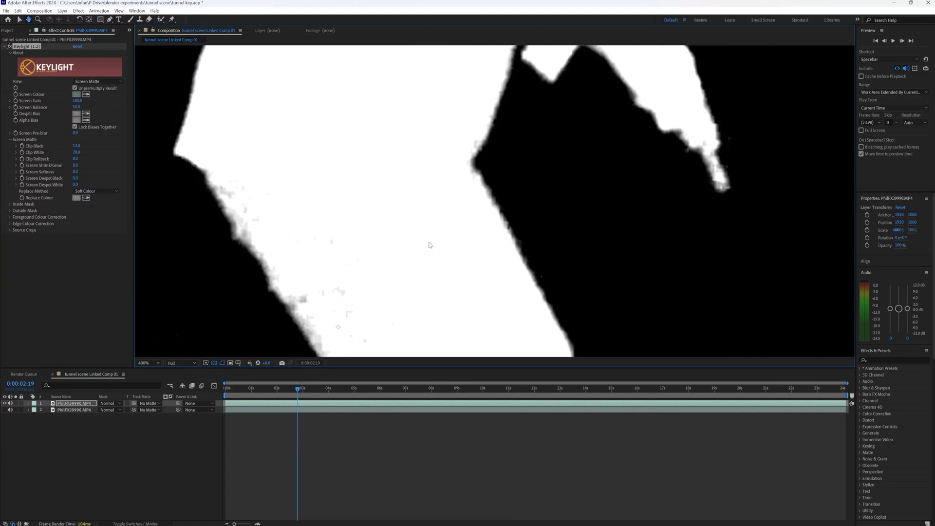
pyautogui.click(77, 152)
pyautogui.write('50')
pyautogui.press('Return')
# - Raise the Keylight matte's Clip Black to 23 to clear the grey noise from the backdrop
pyautogui.scroll(-4, 503, 245)
pyautogui.scroll(3, 504, 245)
pyautogui.scroll(-6, 502, 241)
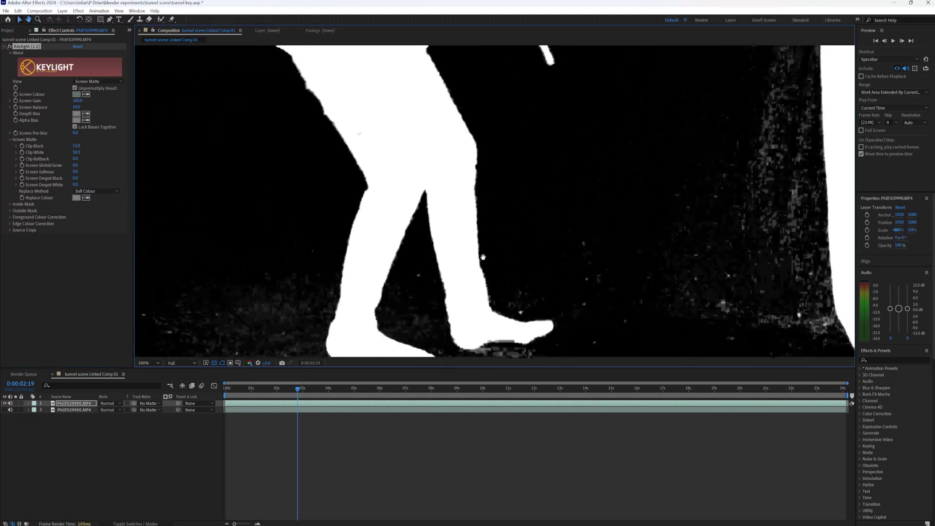
pyautogui.scroll(4, 500, 144)
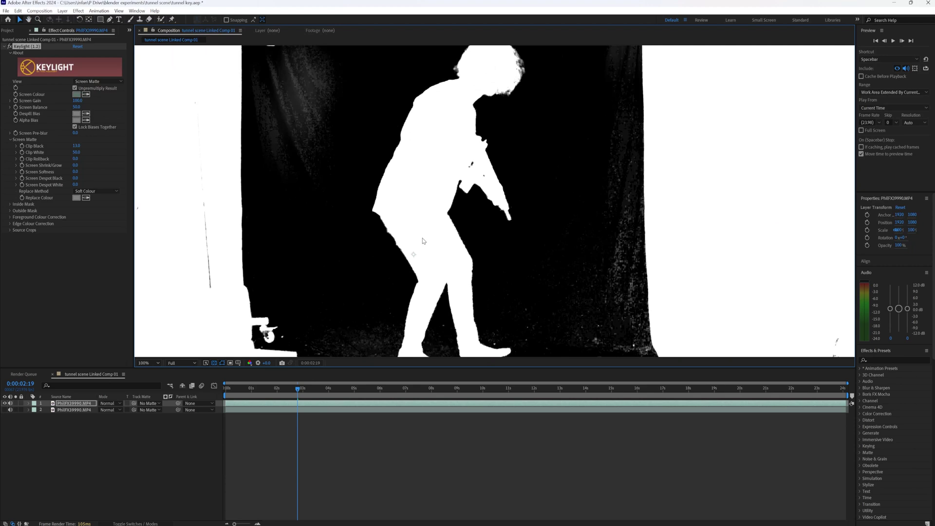
pyautogui.scroll(1, 424, 241)
pyautogui.scroll(-1, 429, 243)
pyautogui.scroll(-2, 458, 245)
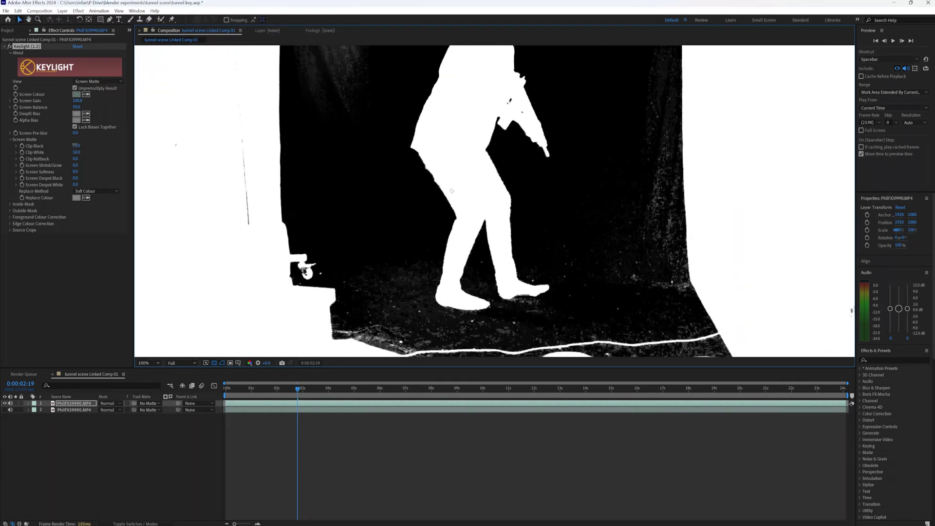
pyautogui.moveTo(75, 145); pyautogui.dragTo(85, 146)
pyautogui.moveTo(477, 119); pyautogui.dragTo(433, 222)
pyautogui.moveTo(75, 145); pyautogui.dragTo(78, 145)
pyautogui.moveTo(476, 281); pyautogui.dragTo(474, 255)
pyautogui.scroll(-2, 473, 254)
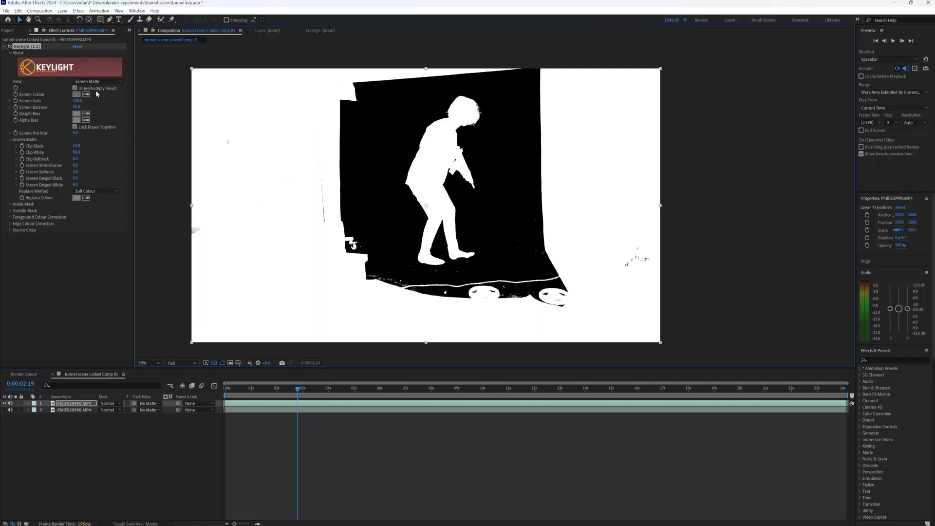
# - Set the Keylight view to Final Result and examine the cutout edges around the actor's hair and body
pyautogui.click(97, 81)
pyautogui.click(98, 183)
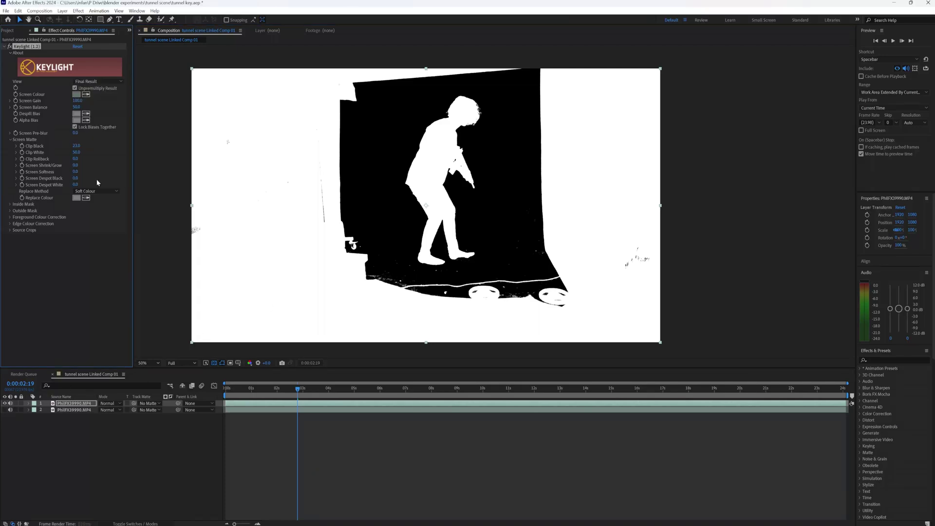
pyautogui.scroll(6, 415, 159)
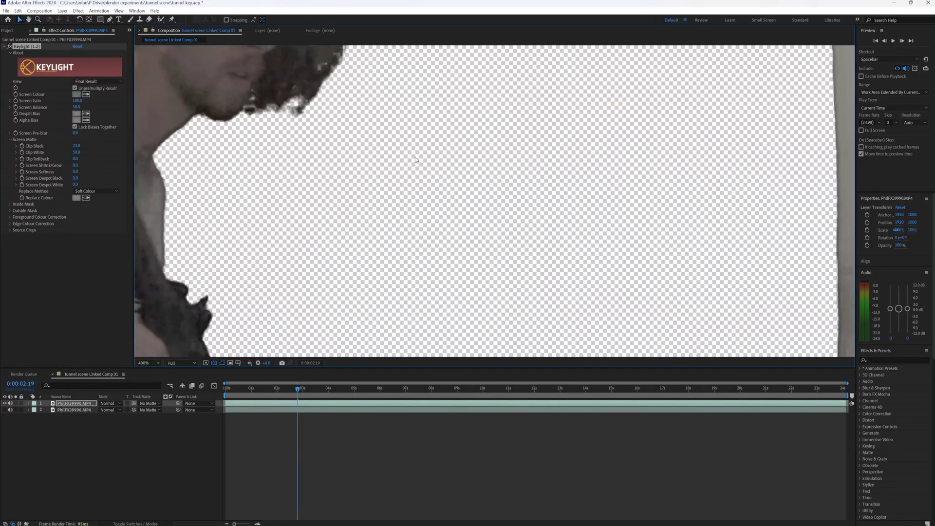
pyautogui.scroll(-2, 416, 159)
pyautogui.moveTo(322, 246); pyautogui.dragTo(456, 167, button='middle')
pyautogui.scroll(-6, 463, 233)
pyautogui.scroll(6, 460, 191)
pyautogui.scroll(-2, 460, 190)
# - Set the Keylight view to Screen Matte and make the lower footage layer visible
pyautogui.click(97, 82)
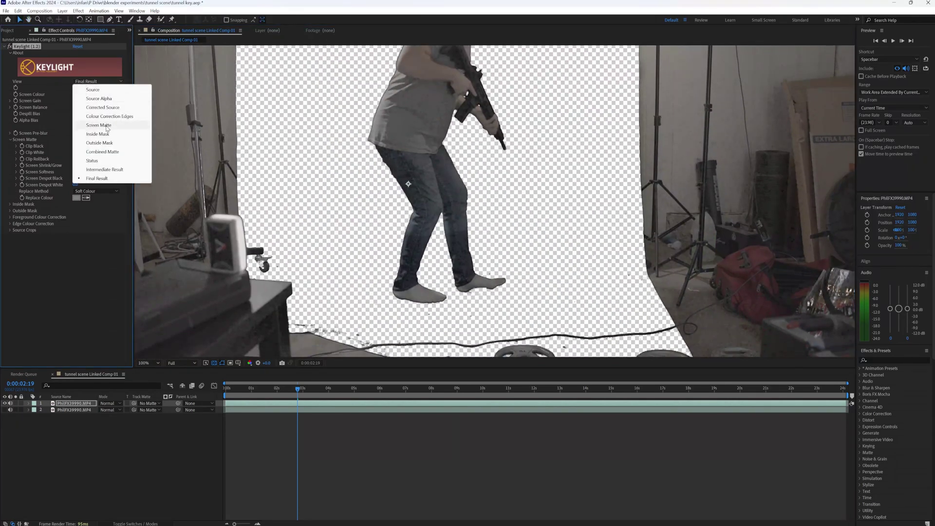
pyautogui.click(99, 125)
pyautogui.click(5, 410)
# - Assign the keyed upper layer as the lower layer's track matte and switch it to Luma Matte
pyautogui.click(75, 410)
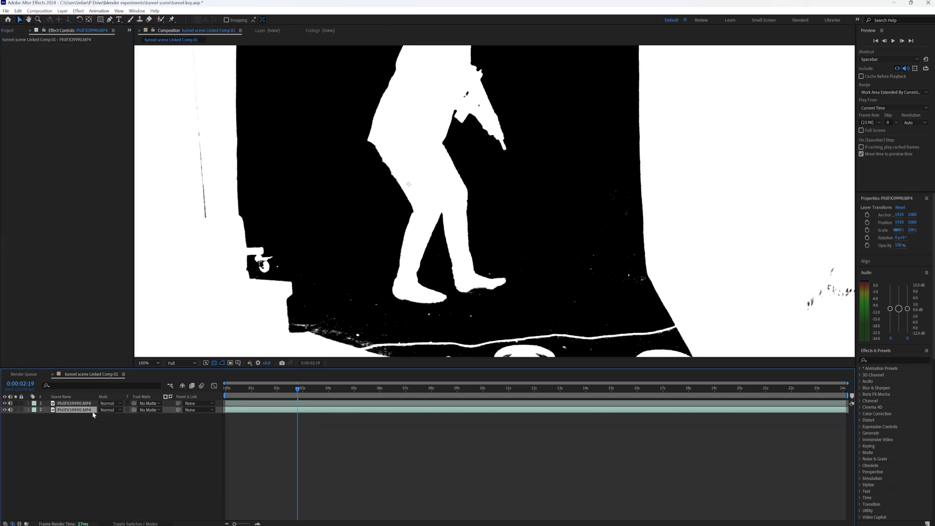
pyautogui.click(145, 410)
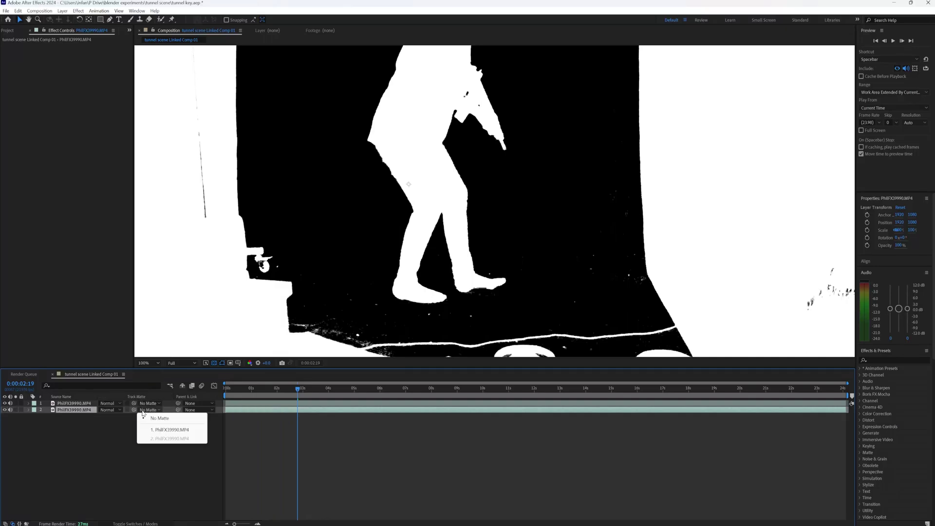
pyautogui.click(167, 431)
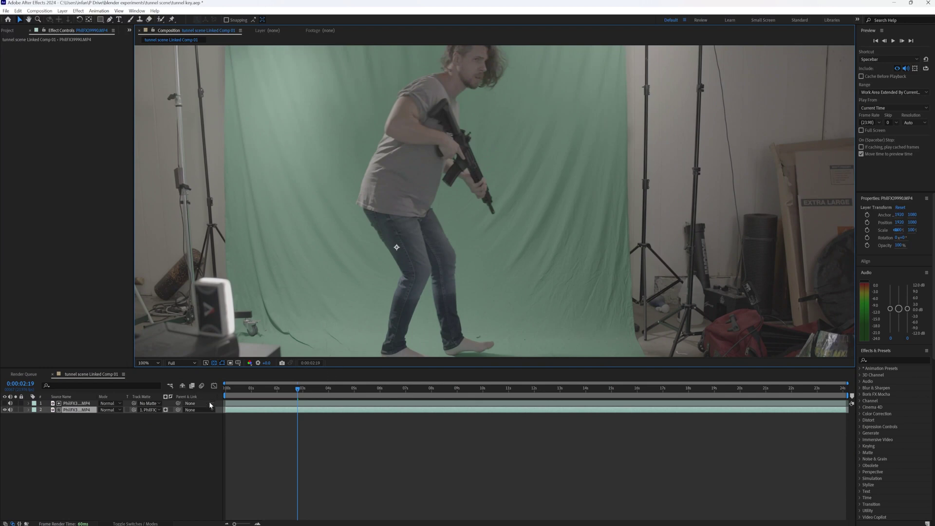
pyautogui.click(166, 410)
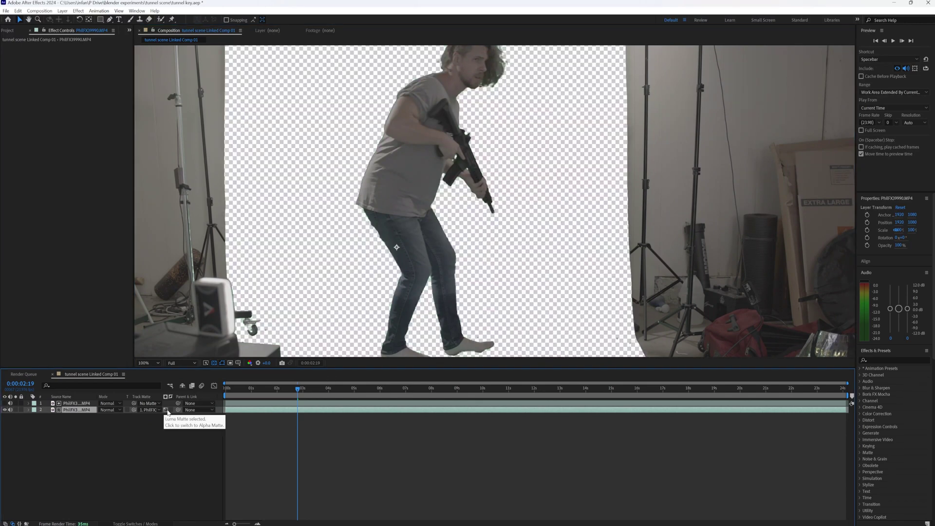
pyautogui.click(166, 410)
pyautogui.click(166, 410)
pyautogui.press(',')
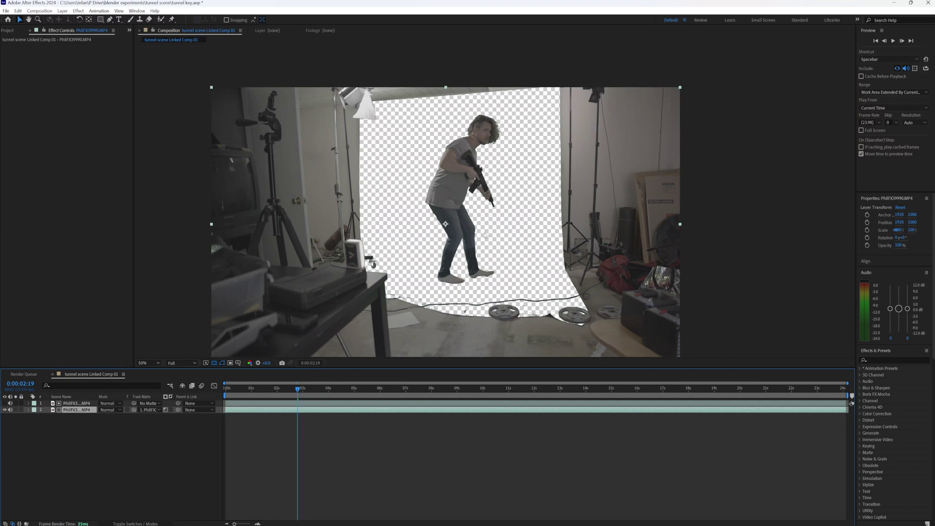
# - Briefly show and hide the matte layer, and scrub the keyed footage forward to between 7 and 8 seconds
pyautogui.click(6, 403)
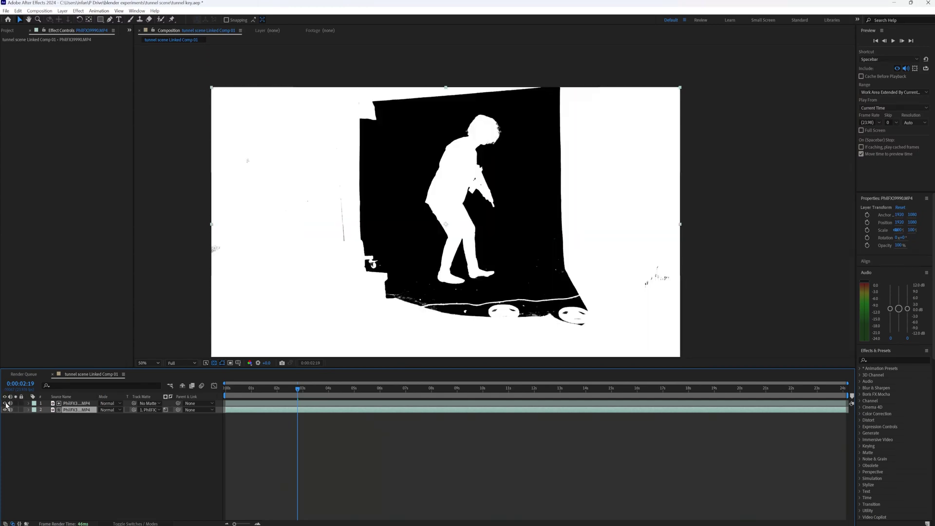
pyautogui.click(5, 403)
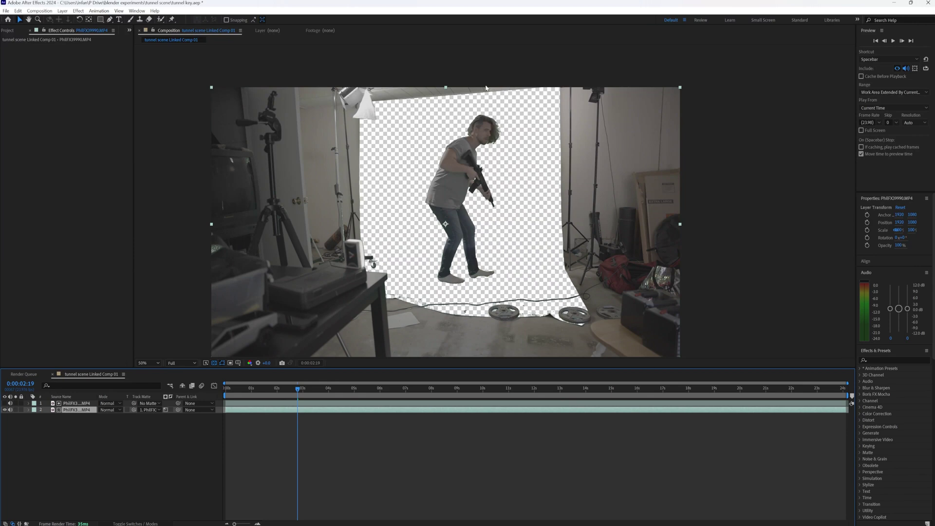
pyautogui.moveTo(298, 389); pyautogui.dragTo(419, 405)
pyautogui.press('space')
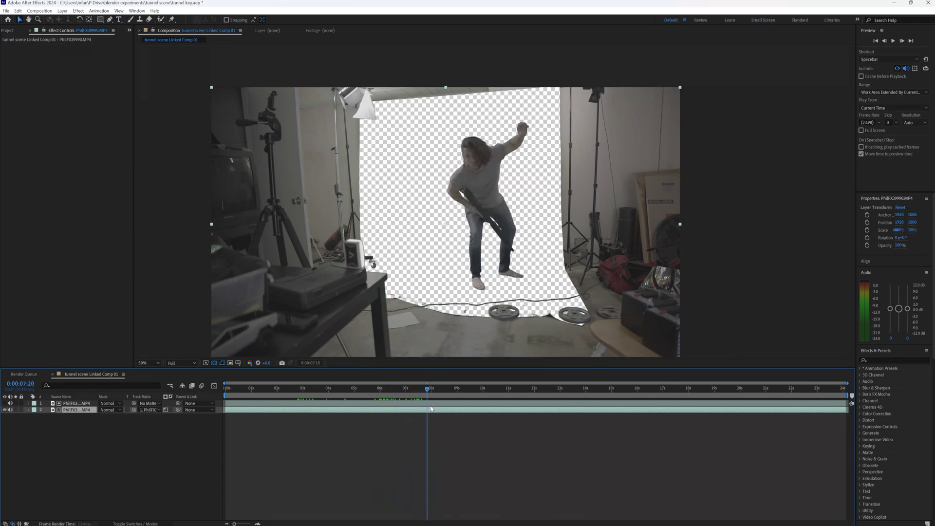
# - Examine the keyed edges and green spill around the rifle, jeans and feet near the 7-second mark
pyautogui.scroll(4, 493, 209)
pyautogui.scroll(3, 547, 199)
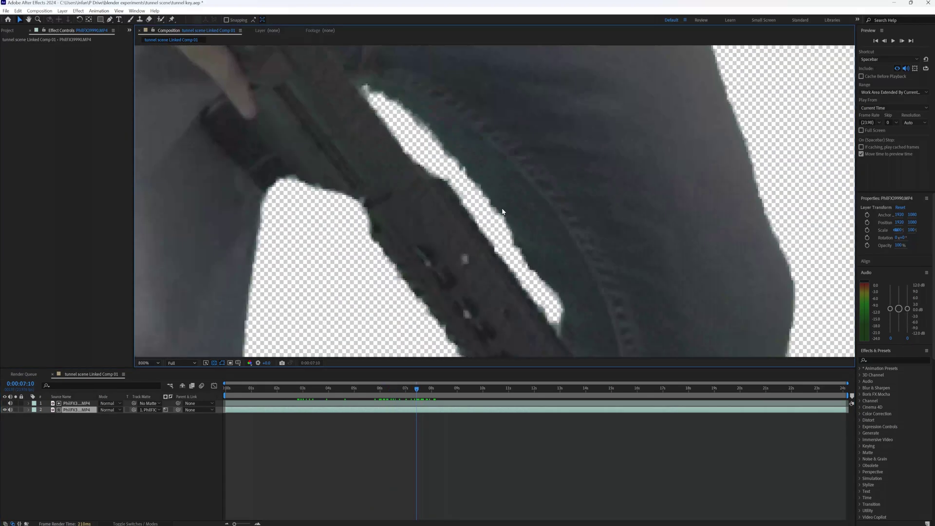
pyautogui.scroll(-3, 487, 215)
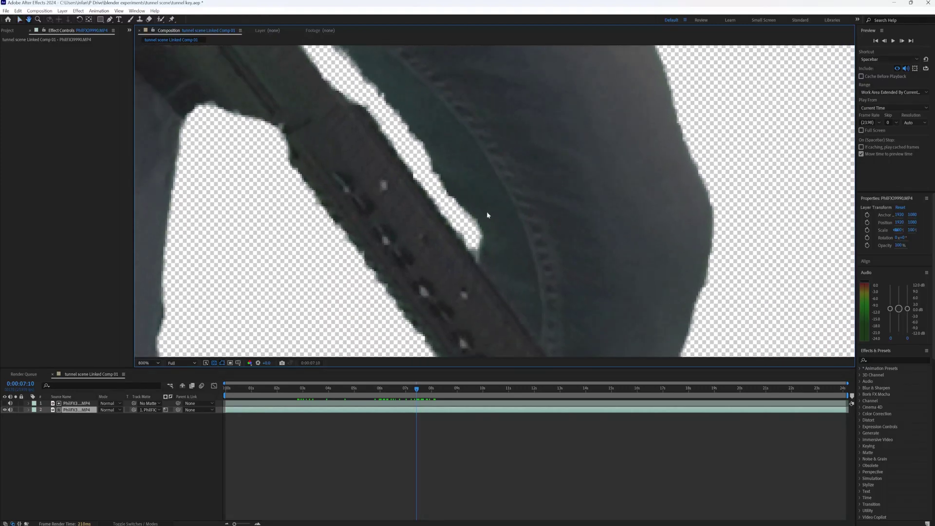
pyautogui.scroll(-3, 471, 217)
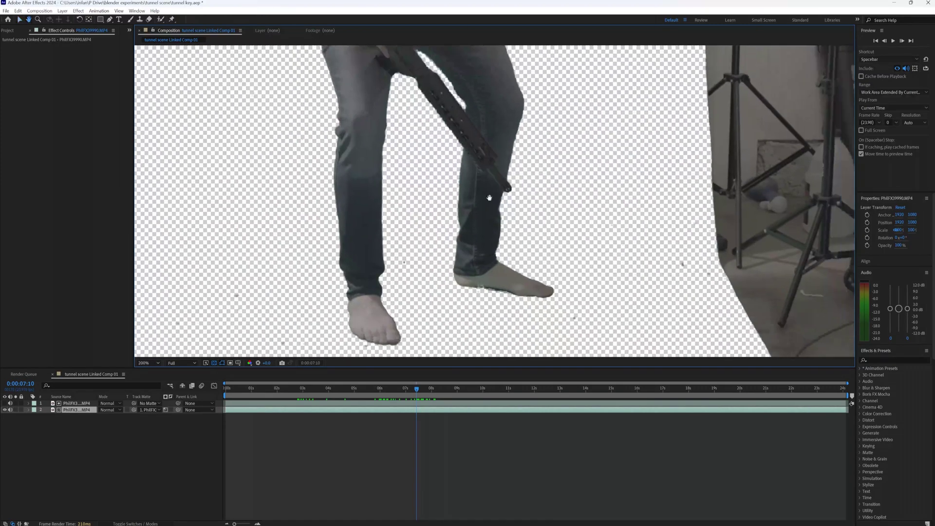
pyautogui.scroll(3, 502, 304)
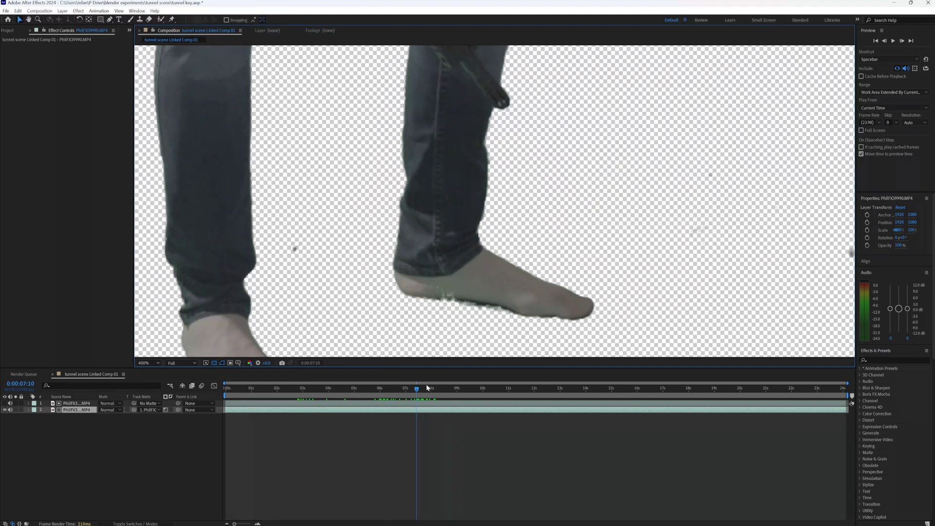
pyautogui.moveTo(427, 388); pyautogui.dragTo(414, 388)
pyautogui.scroll(-3, 451, 284)
pyautogui.scroll(-3, 451, 284)
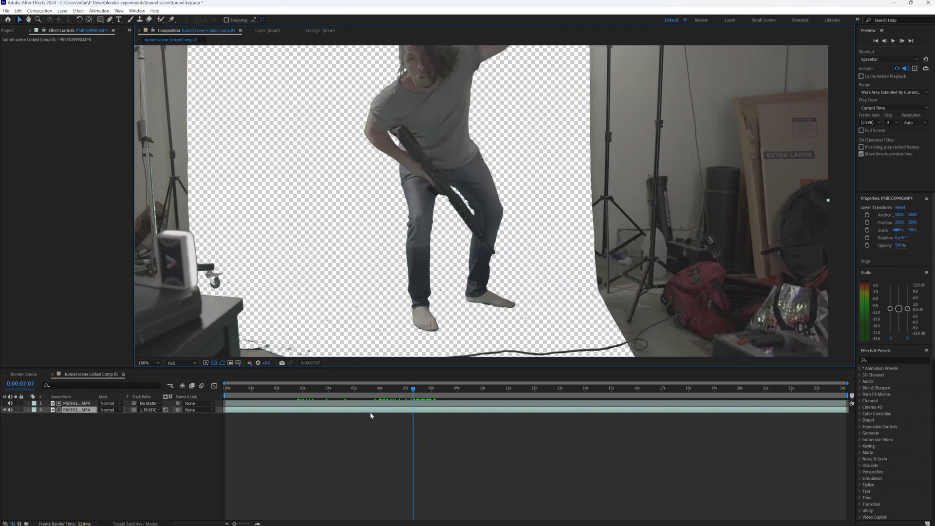
# - Slightly shrink the upper matte layer's key using Keylight's Screen Shrink/Grow value
pyautogui.click(386, 404)
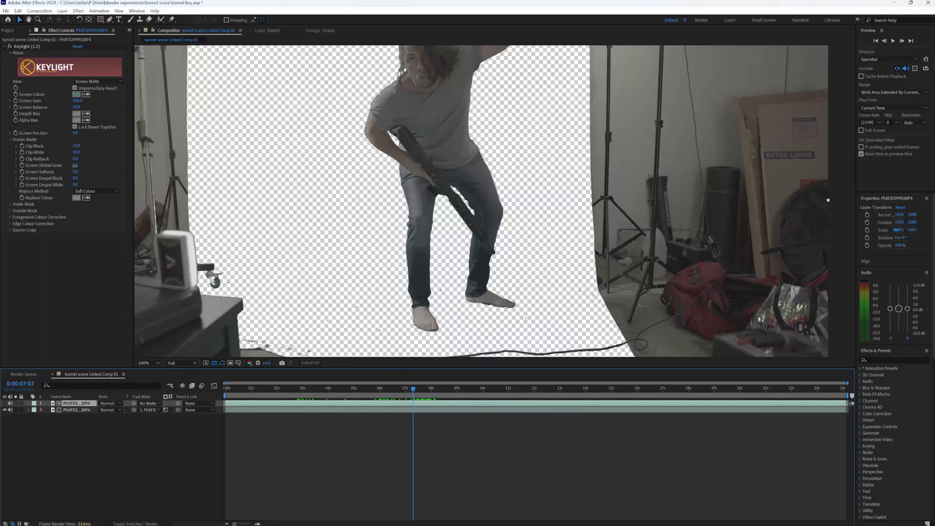
pyautogui.moveTo(75, 166); pyautogui.dragTo(81, 176)
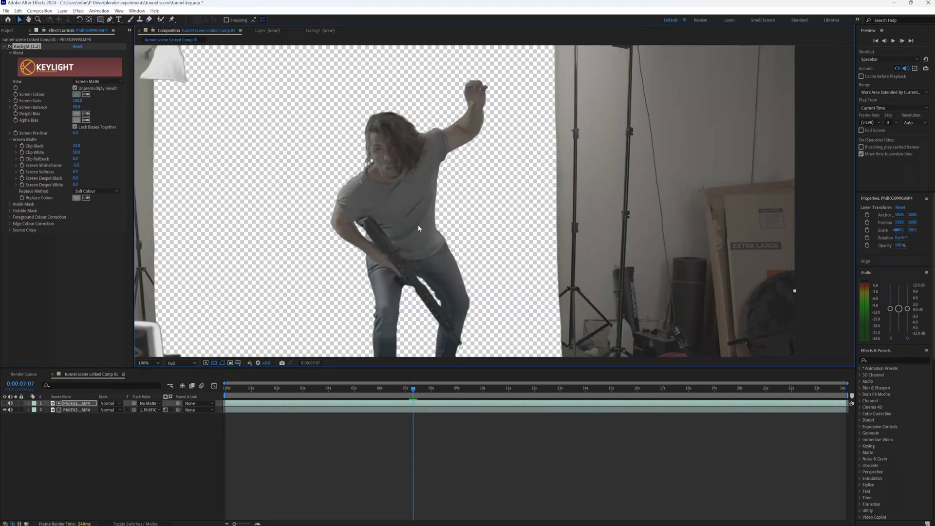
# - Add an adjustment layer above the footage and apply the Lumetri Color effect to it
pyautogui.click(63, 11)
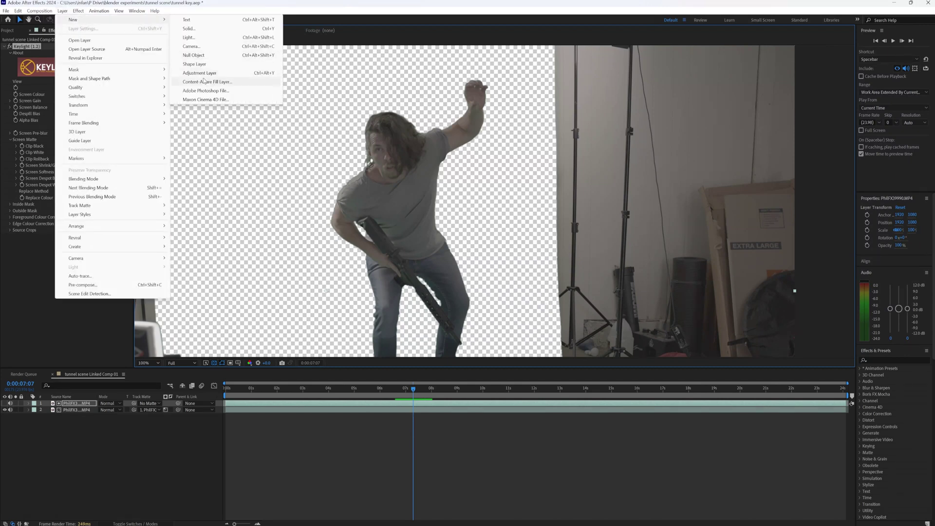
pyautogui.click(205, 72)
pyautogui.rightClick(80, 405)
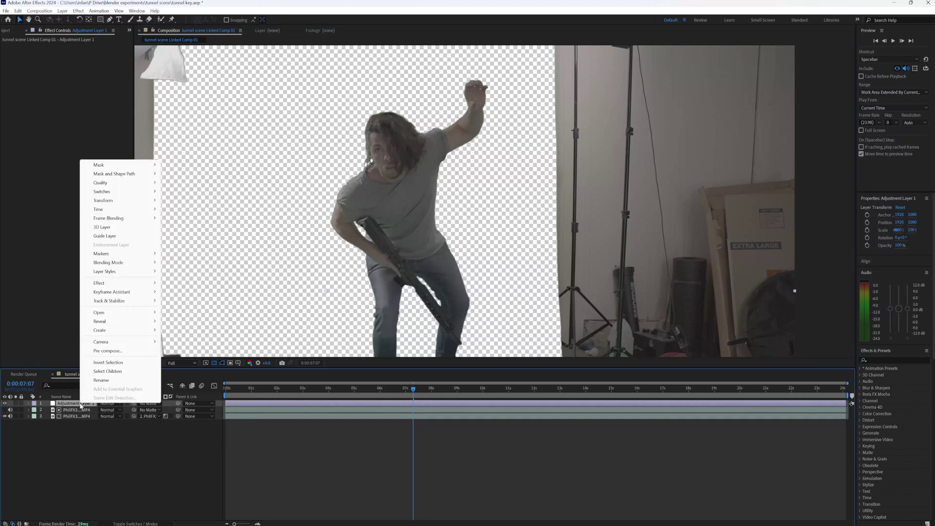
pyautogui.moveTo(107, 283)
pyautogui.moveTo(196, 378)
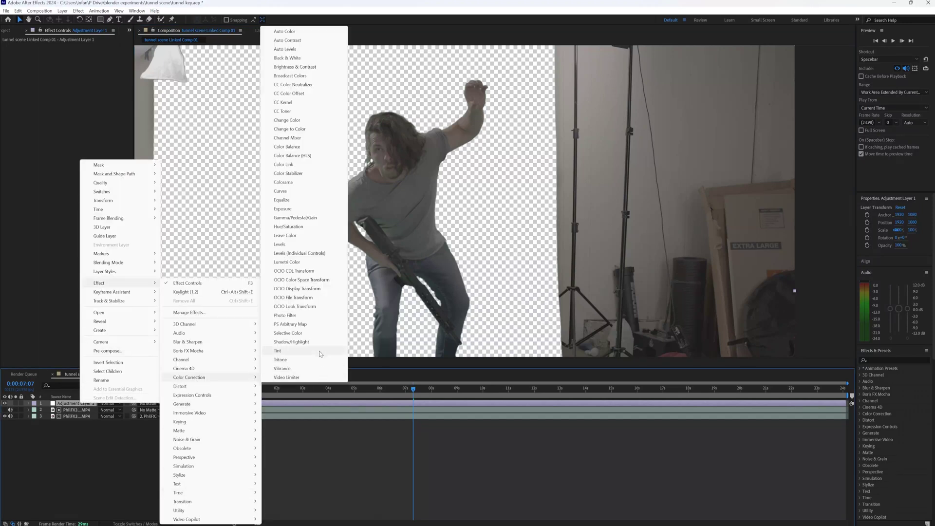
pyautogui.click(290, 262)
pyautogui.click(87, 113)
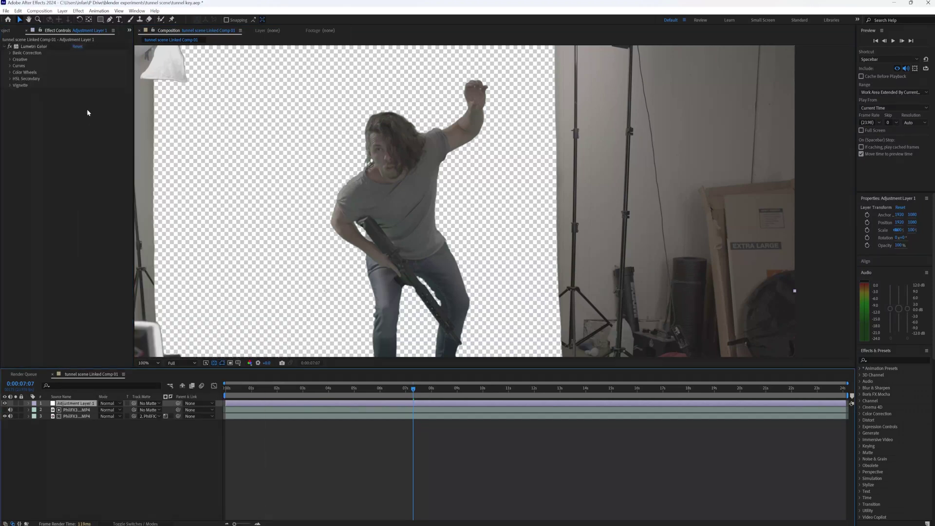
# - In Lumetri's Basic Correction, boost the saturation and set contrast to 91, highlights to 9 and shadows to -17
pyautogui.click(10, 53)
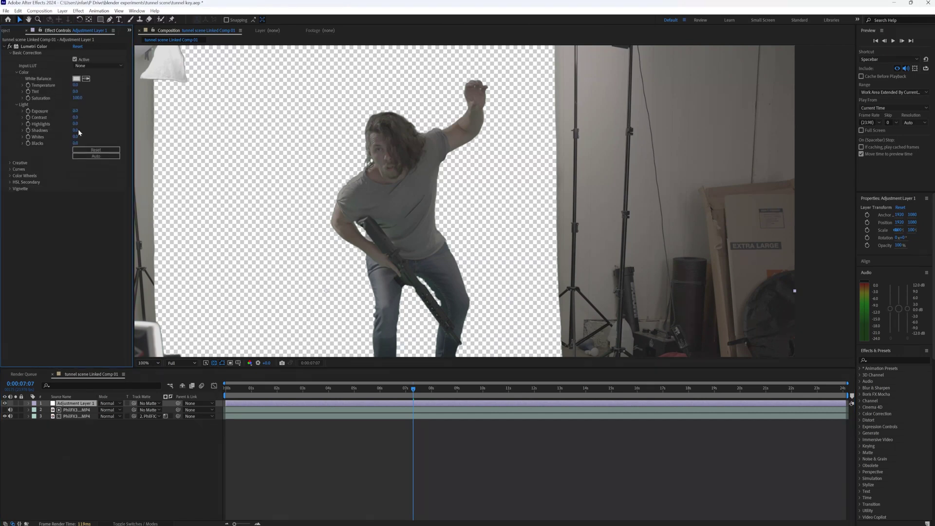
pyautogui.moveTo(77, 98); pyautogui.dragTo(106, 100)
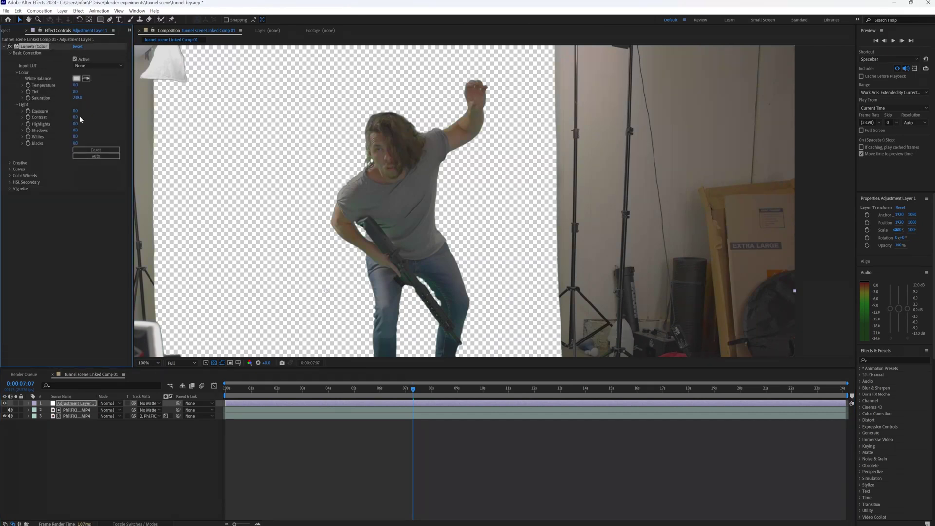
pyautogui.moveTo(77, 119); pyautogui.dragTo(121, 117)
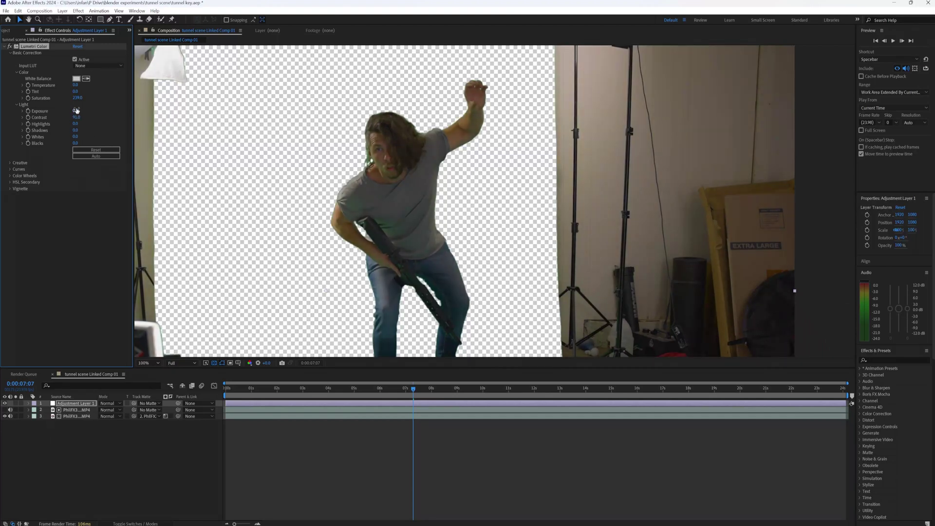
pyautogui.moveTo(77, 98); pyautogui.dragTo(55, 91)
pyautogui.moveTo(445, 253); pyautogui.dragTo(461, 243, button='middle')
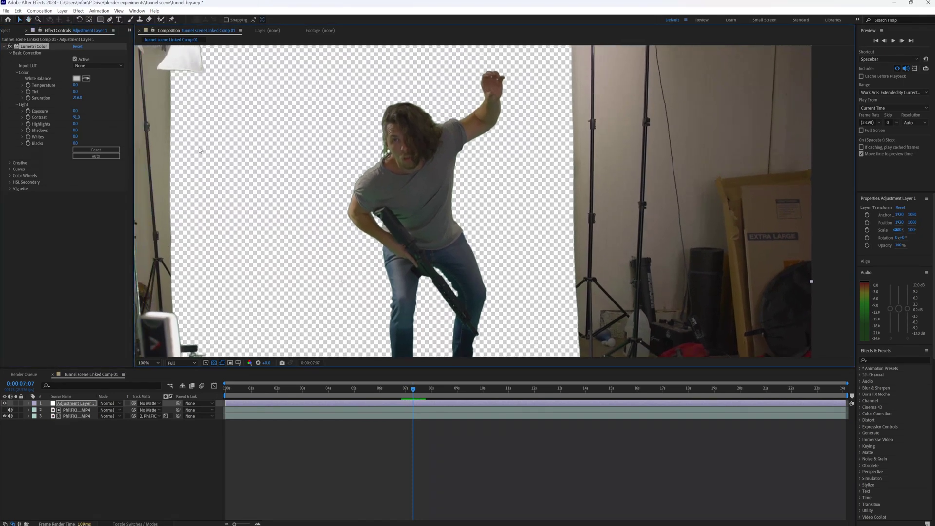
pyautogui.moveTo(75, 125); pyautogui.dragTo(70, 131)
# - Examine the graded actor up close for green spill on the shirt, rifle, face and hair edges
pyautogui.moveTo(446, 231); pyautogui.dragTo(445, 197, button='middle')
pyautogui.scroll(-3, 446, 200)
pyautogui.scroll(6, 411, 182)
pyautogui.press('.')
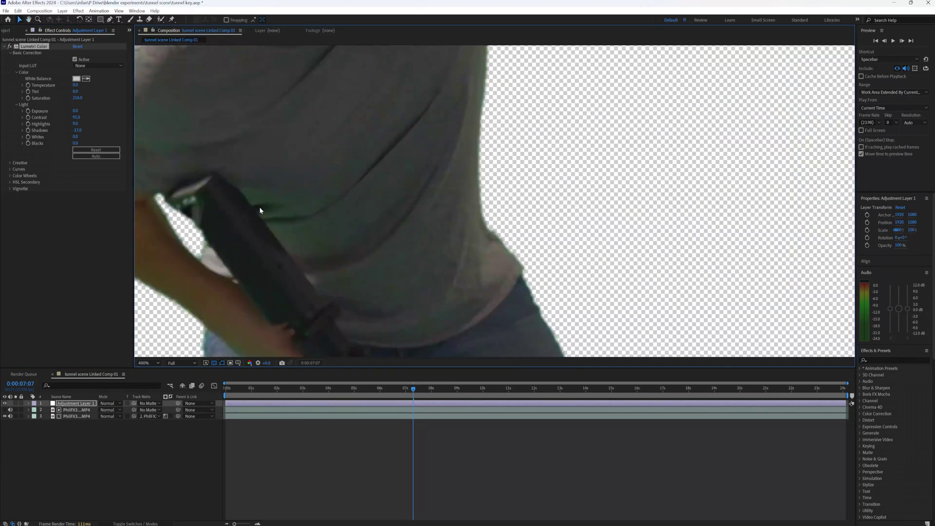
pyautogui.moveTo(261, 166); pyautogui.dragTo(343, 277, button='middle')
pyautogui.moveTo(379, 152); pyautogui.dragTo(400, 242, button='middle')
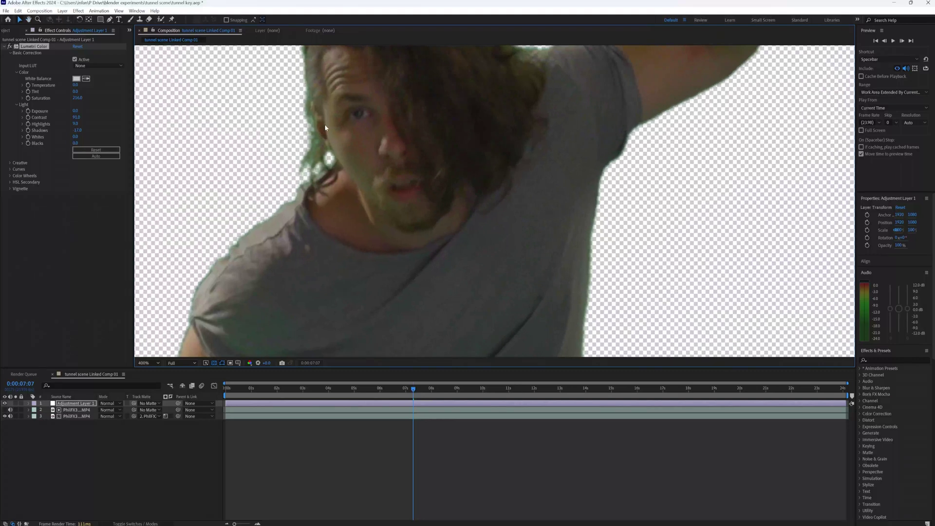
pyautogui.scroll(-6, 353, 169)
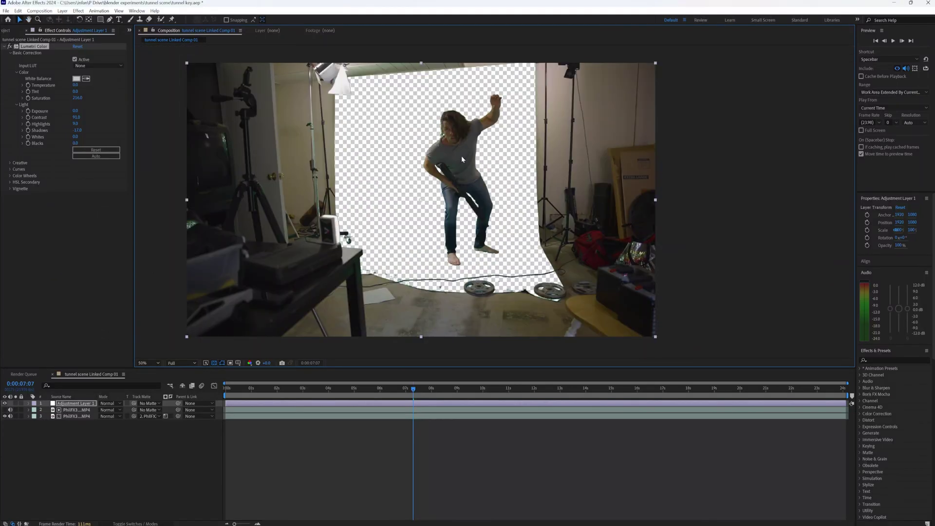
pyautogui.press('.')
pyautogui.press('.')
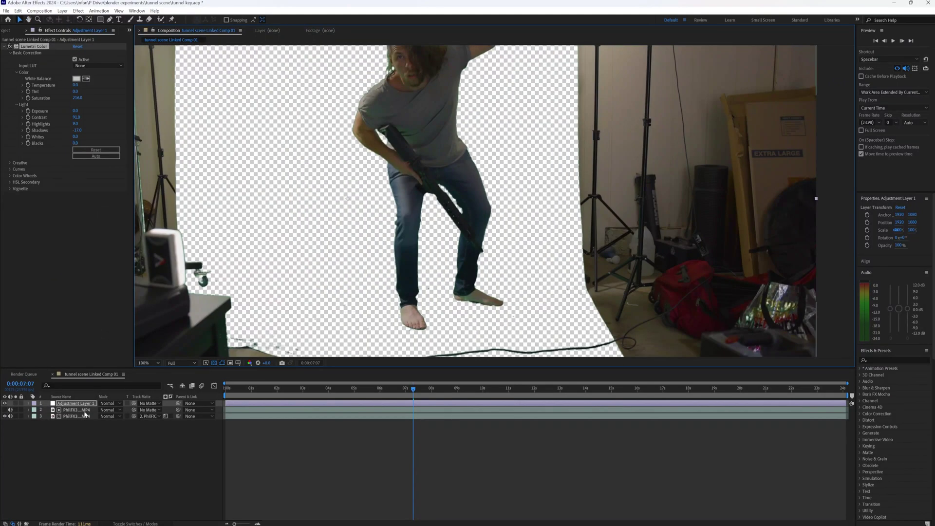
# - Rename the bottom footage layer as color
pyautogui.click(73, 410)
pyautogui.click(77, 417)
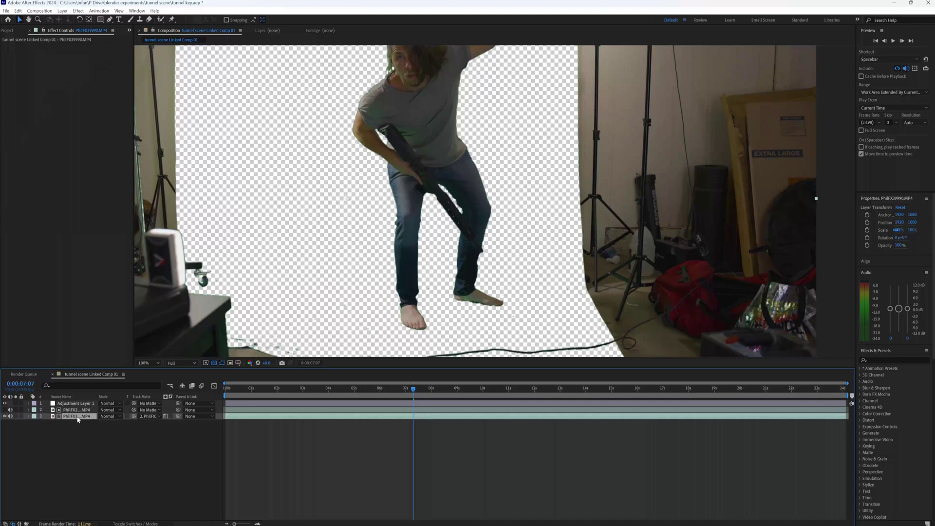
pyautogui.doubleClick(75, 417)
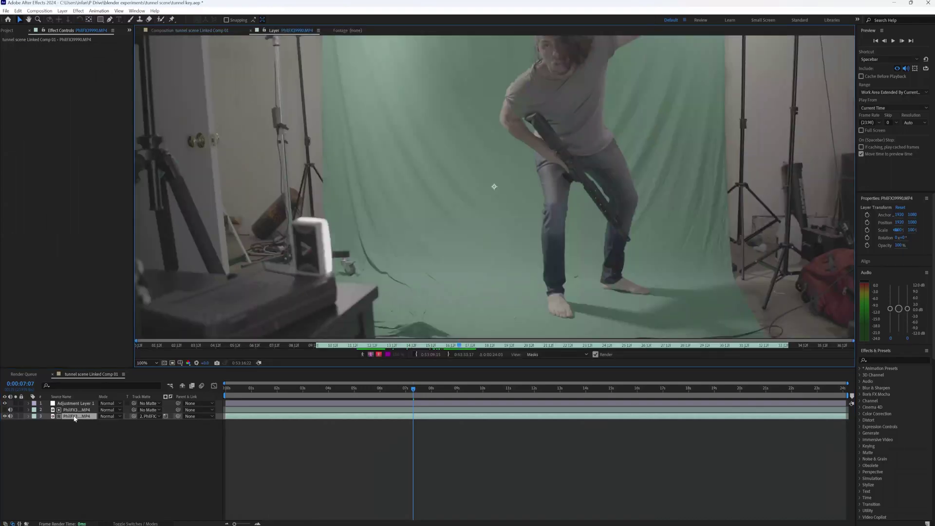
pyautogui.rightClick(74, 417)
pyautogui.click(107, 394)
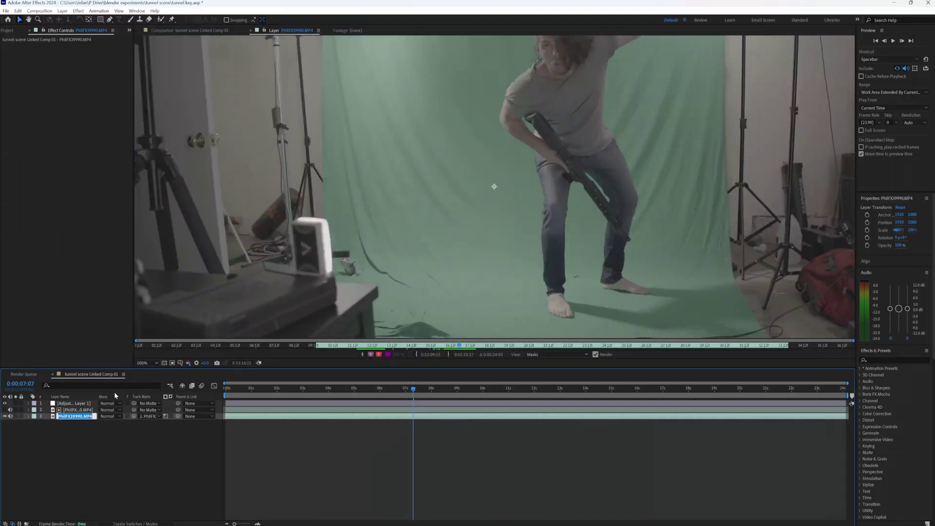
pyautogui.write('co')
pyautogui.press('Return')
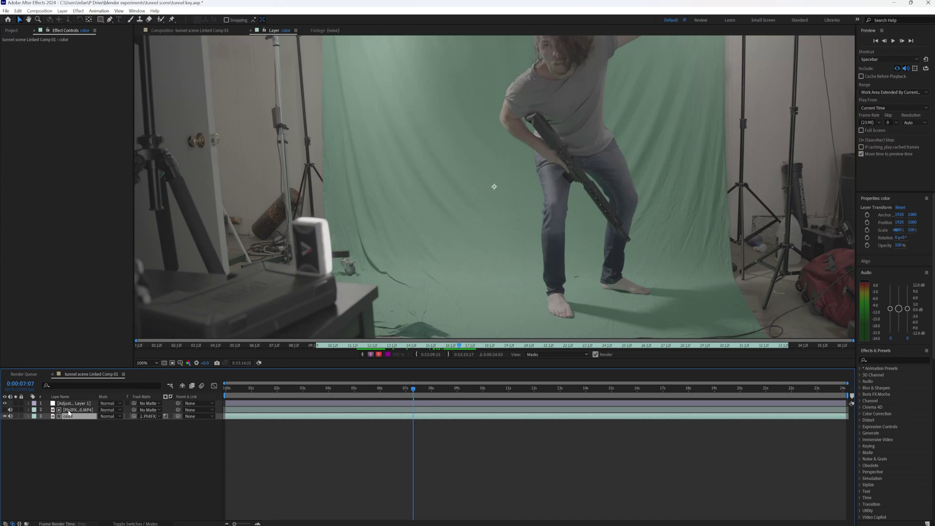
# - Rename the Keylight matte layer as mask
pyautogui.rightClick(71, 410)
pyautogui.click(136, 396)
pyautogui.write('mask')
pyautogui.press('Return')
# - Apply the Advanced Spill Suppressor keying effect to the color layer and check its result on the actor's hair, face and shirt
pyautogui.click(319, 416)
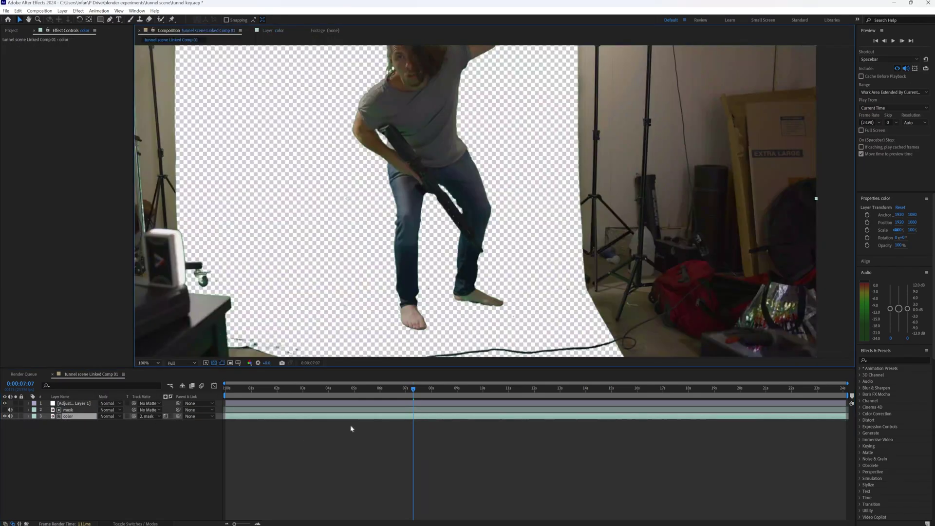
pyautogui.rightClick(375, 417)
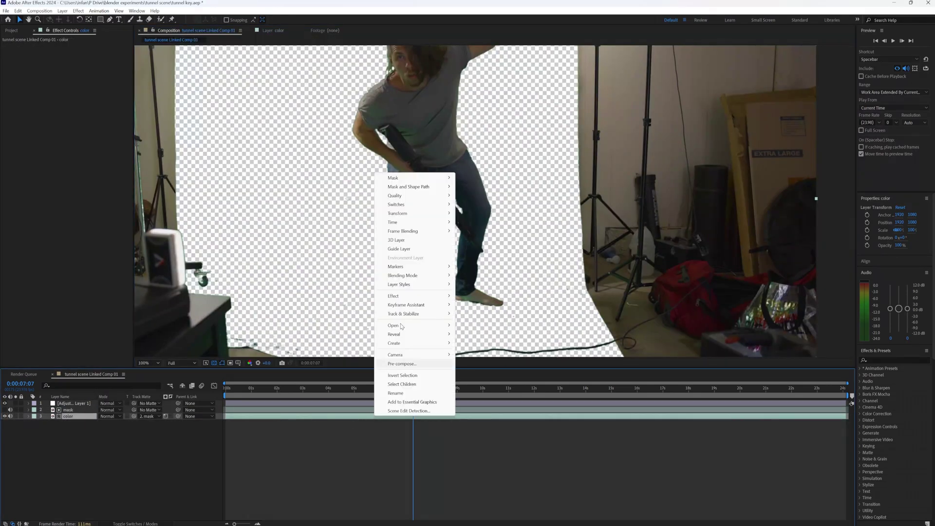
pyautogui.moveTo(405, 295)
pyautogui.moveTo(508, 438)
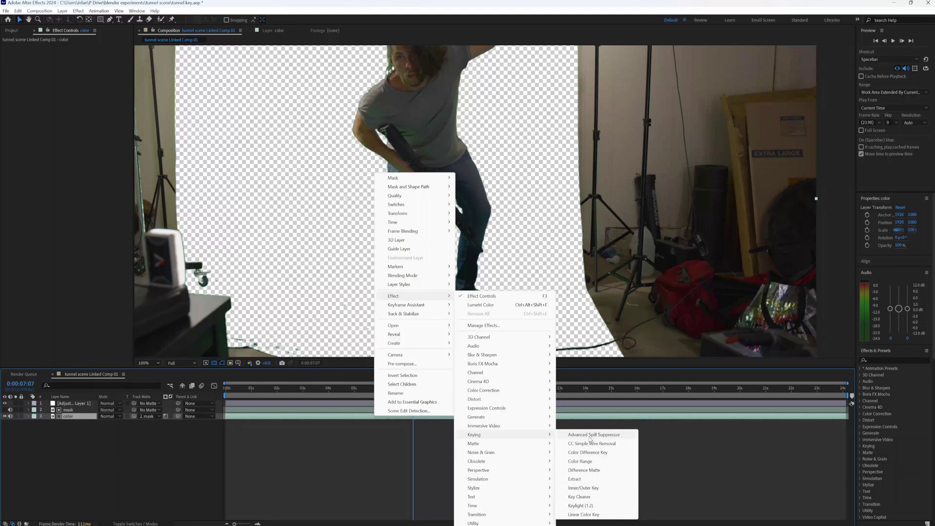
pyautogui.click(590, 435)
pyautogui.scroll(2, 396, 156)
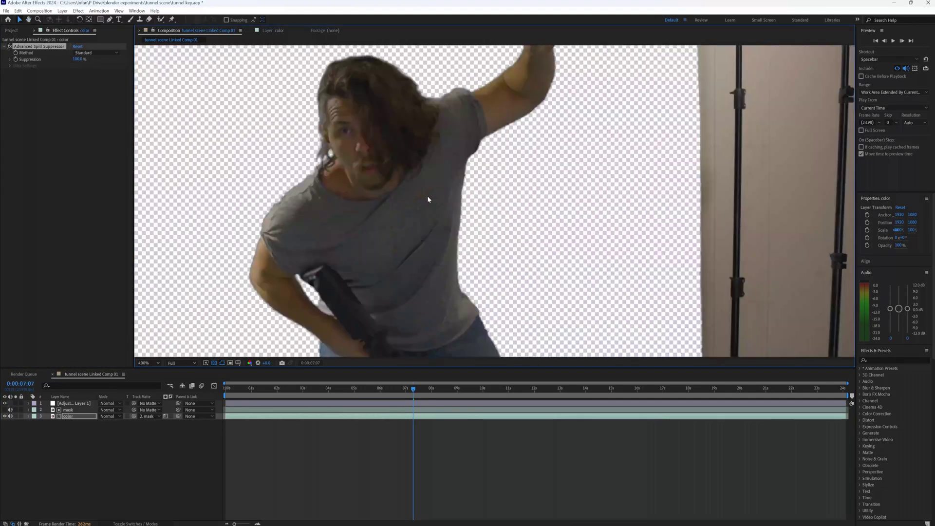
pyautogui.scroll(2, 428, 200)
pyautogui.click(9, 48)
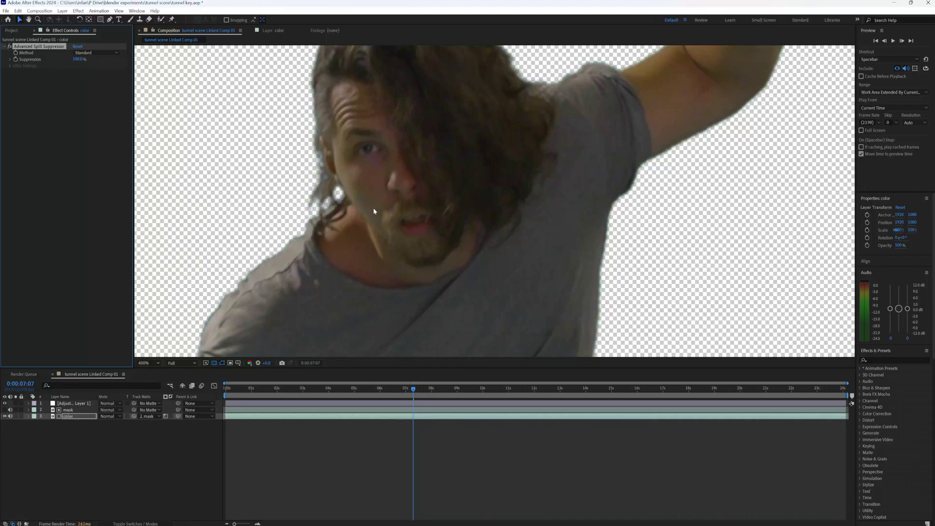
pyautogui.scroll(-4, 376, 220)
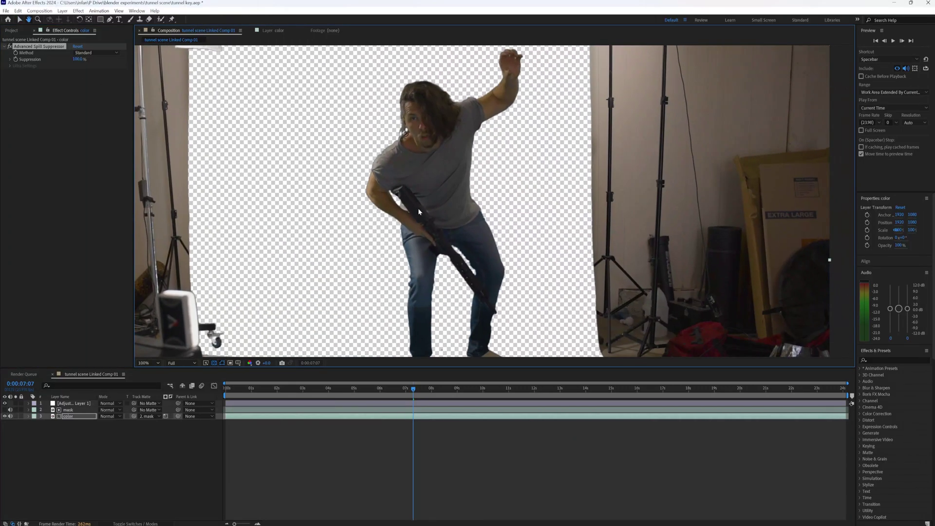
pyautogui.scroll(2, 470, 262)
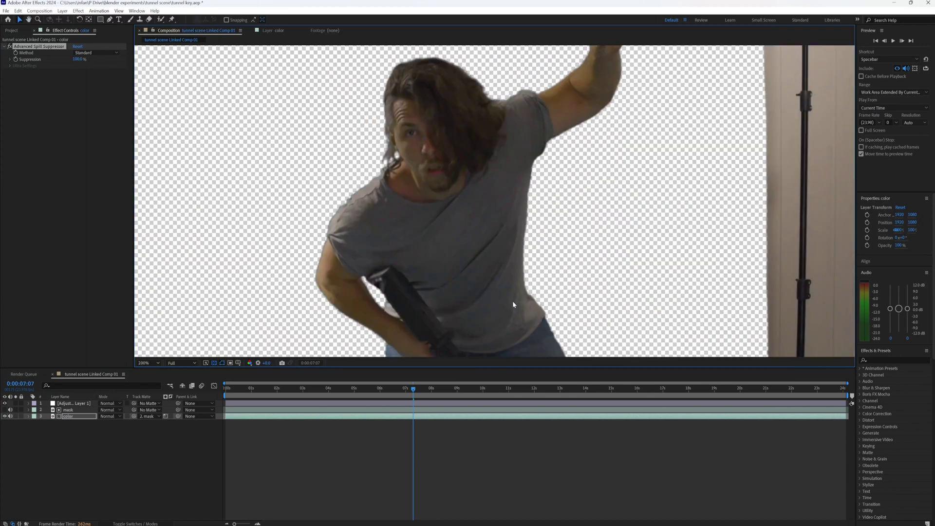
# - Try the spill suppressor's Ultra method and return it to Standard
pyautogui.click(78, 52)
pyautogui.click(80, 72)
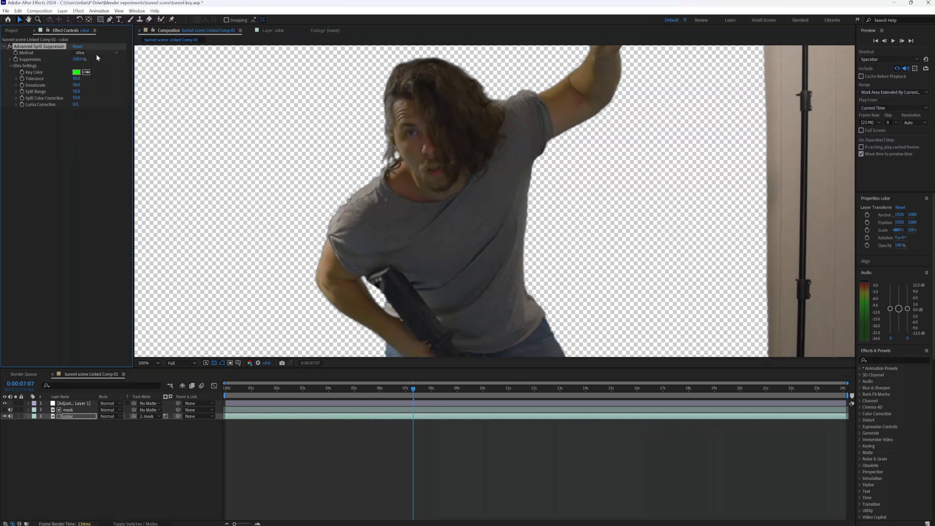
pyautogui.click(95, 53)
pyautogui.click(91, 61)
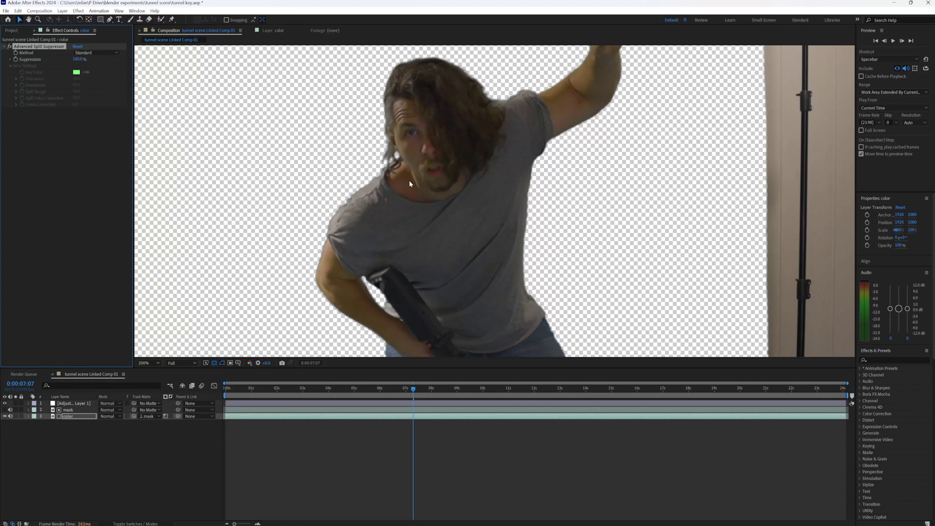
# - At 0:00:09:17, draw a closed Pen mask on the color layer around the actor, just inside the green-screen area
pyautogui.scroll(-2, 458, 244)
pyautogui.moveTo(413, 418); pyautogui.dragTo(476, 417)
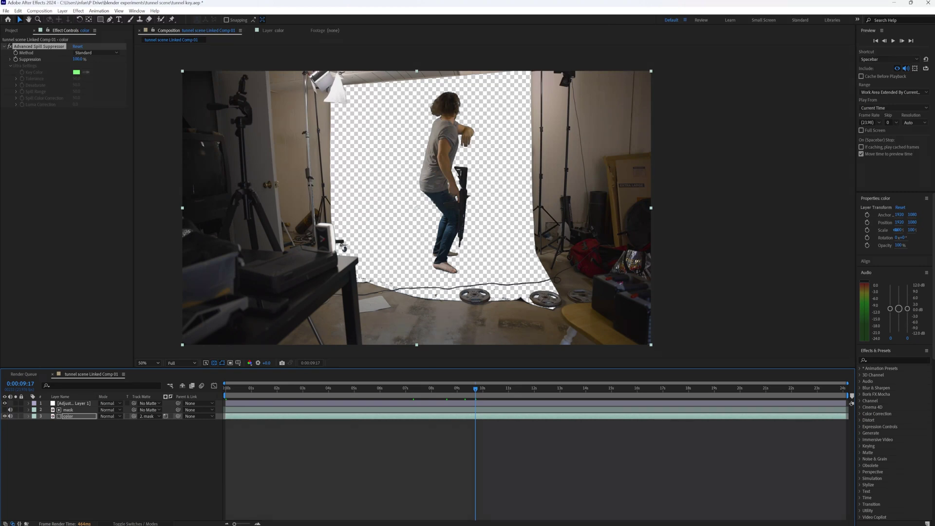
pyautogui.click(110, 20)
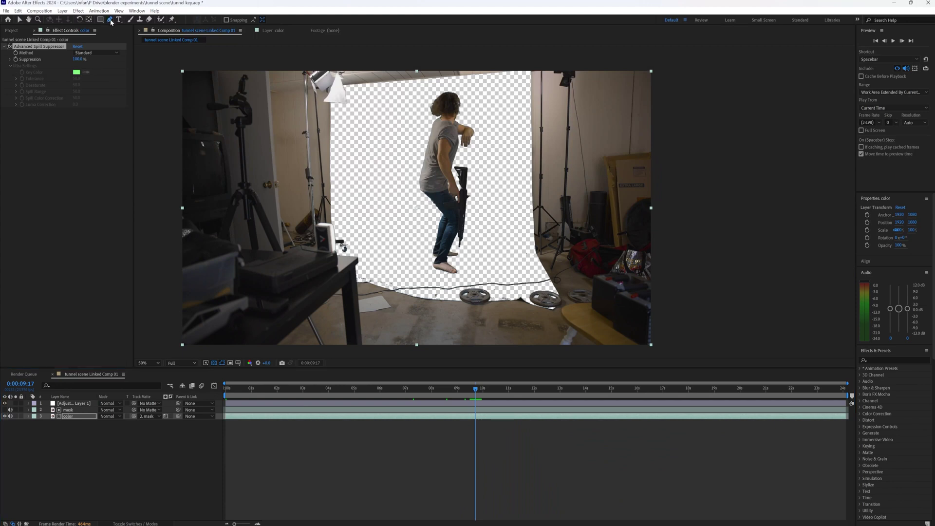
pyautogui.click(546, 278)
pyautogui.click(534, 251)
pyautogui.click(532, 203)
pyautogui.click(528, 146)
pyautogui.click(527, 73)
pyautogui.click(447, 79)
pyautogui.click(367, 87)
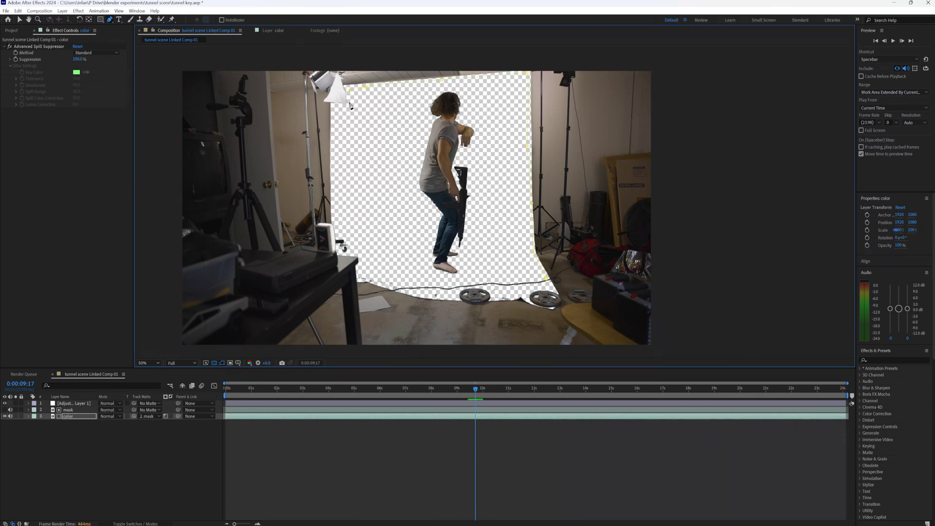
pyautogui.click(351, 106)
pyautogui.click(341, 126)
pyautogui.click(342, 224)
pyautogui.click(361, 278)
pyautogui.click(393, 276)
pyautogui.click(496, 277)
pyautogui.click(547, 279)
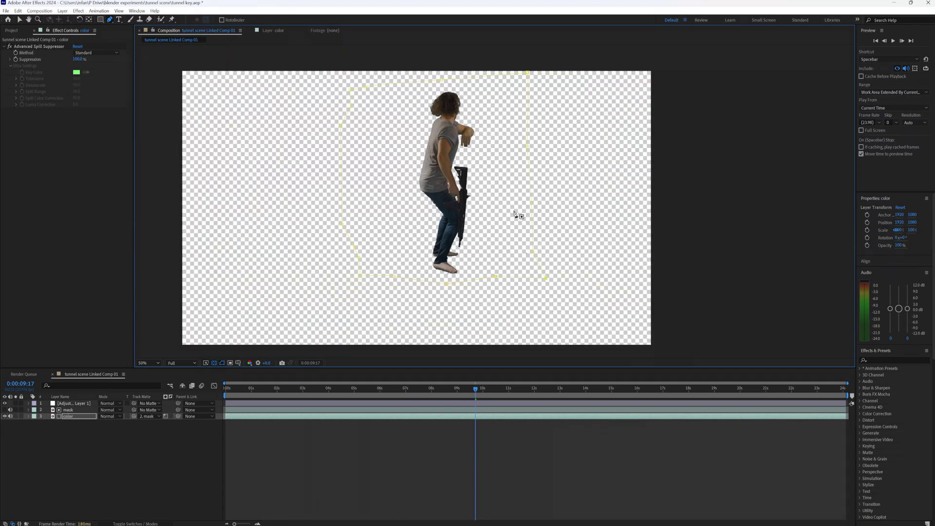
# - At the first frame, add points to the color layer's mask and push its edge outward behind the actor's back
pyautogui.press('Home')
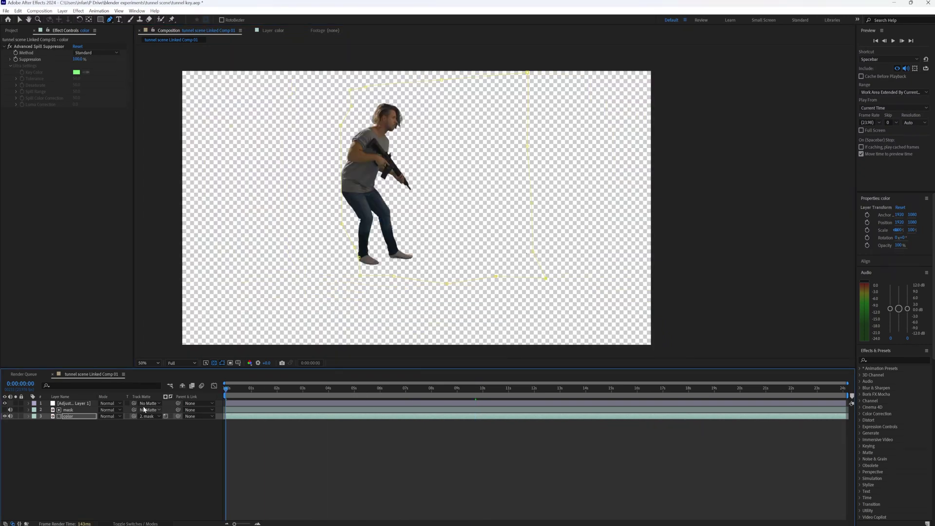
pyautogui.scroll(2, 320, 173)
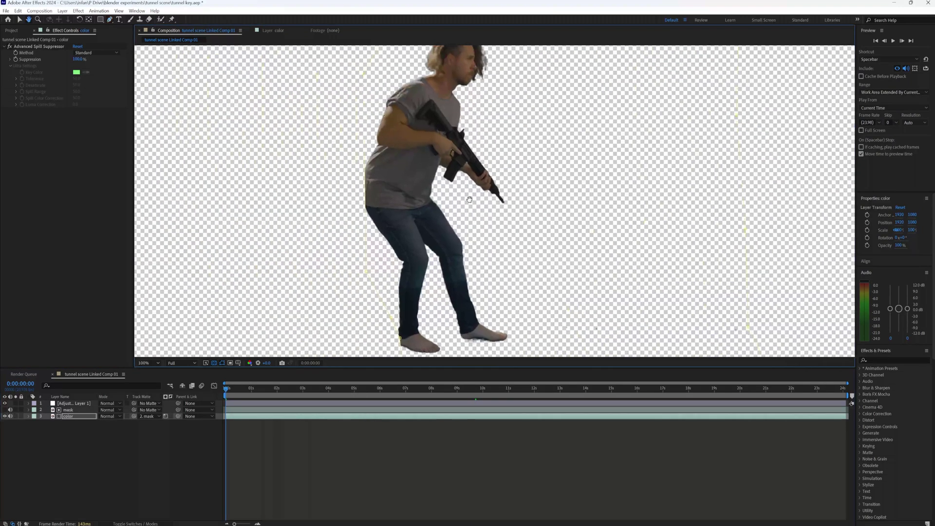
pyautogui.click(365, 192)
pyautogui.press('v')
pyautogui.scroll(-2, 351, 192)
# - Turn off the transparency grid and scrub the masked footage to check the actor against black, ending at 0:00:01:14
pyautogui.moveTo(235, 387); pyautogui.dragTo(301, 390)
pyautogui.click(215, 363)
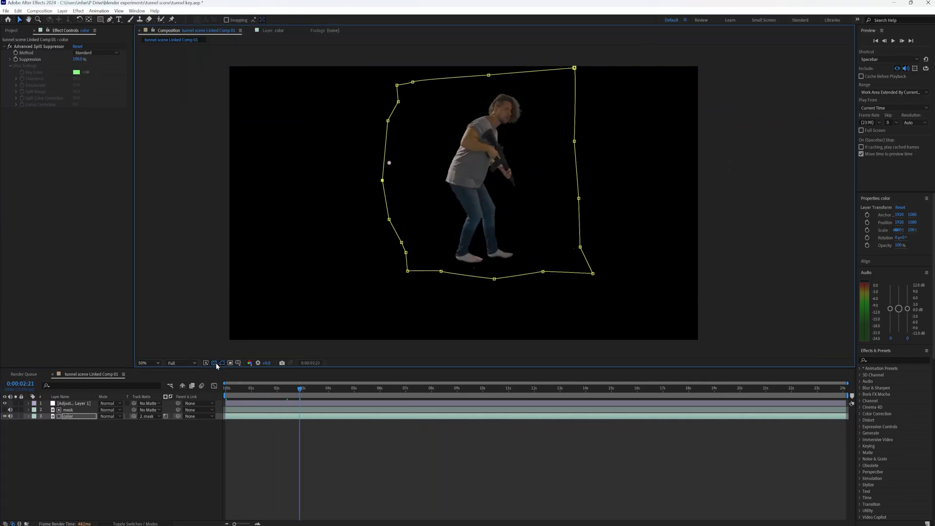
pyautogui.click(215, 364)
pyautogui.moveTo(308, 390); pyautogui.dragTo(544, 412)
pyautogui.click(267, 389)
pyautogui.press('/')
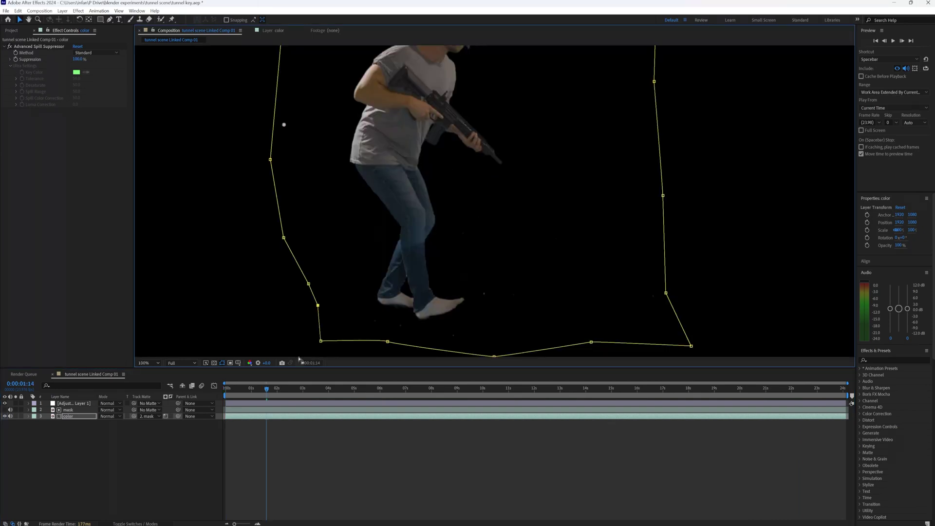
# - Reveal the feather property of the color layer's mask and set it to 5.0 pixels
pyautogui.press('f')
pyautogui.click(67, 437)
pyautogui.press('Delete')
pyautogui.moveTo(112, 429); pyautogui.dragTo(117, 430)
pyautogui.hotkey('ctrl', 't')
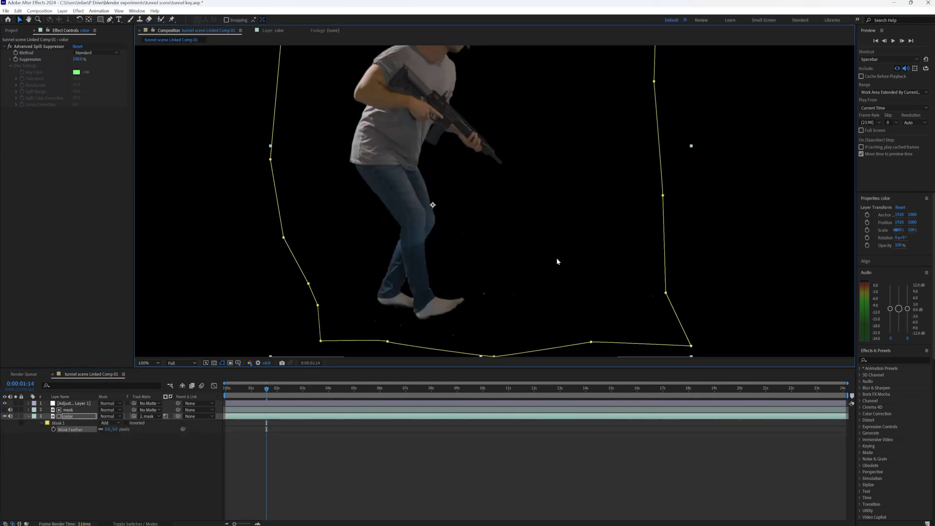
pyautogui.click(353, 349)
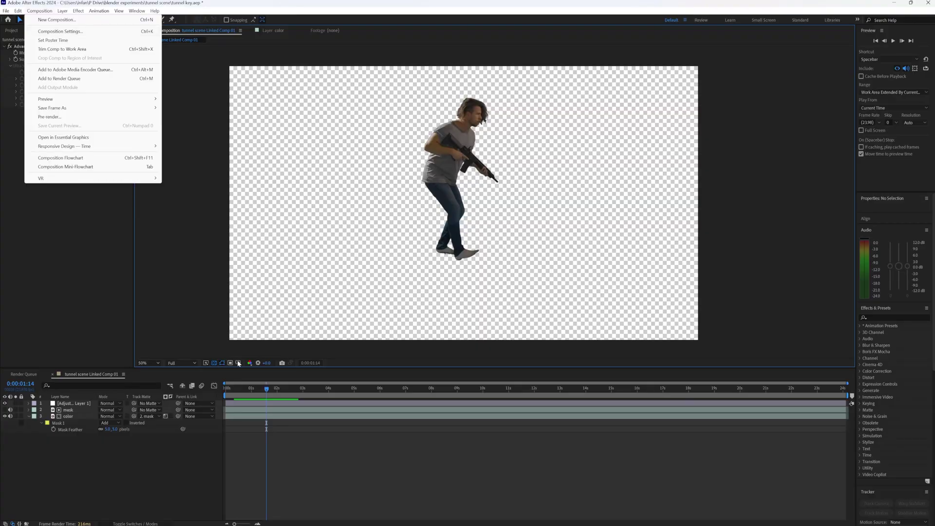
# - Send the keyed composition to the render queue and create a "greenscreen key sequ" output folder inside the tunnel scene folder
pyautogui.click(253, 402)
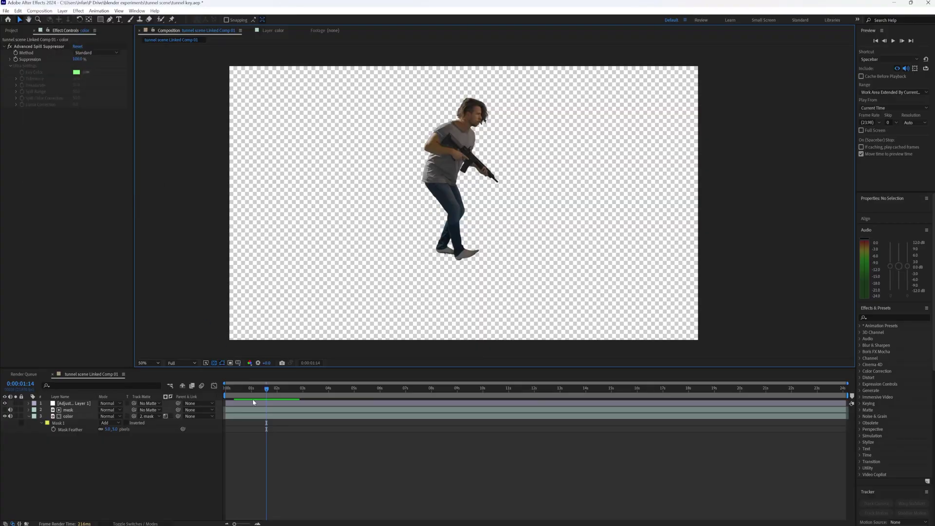
pyautogui.click(46, 13)
pyautogui.click(116, 116)
pyautogui.rightClick(112, 119)
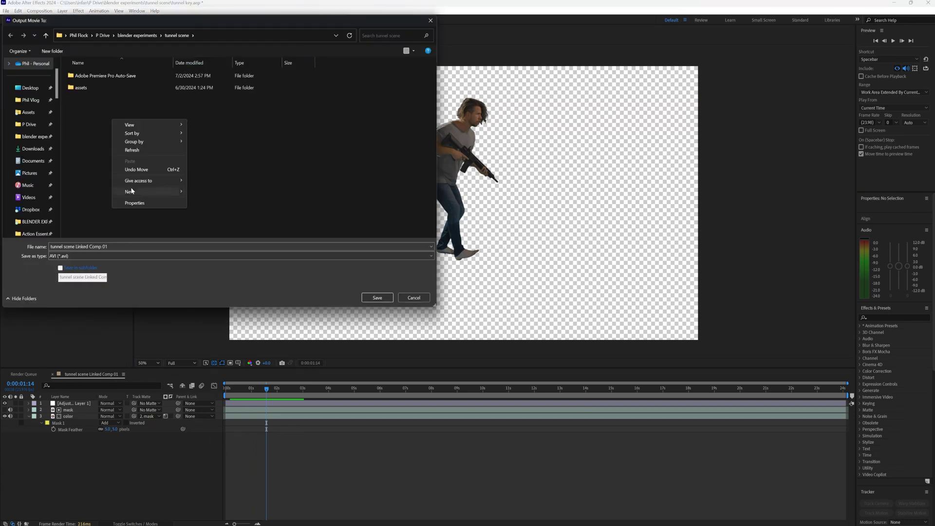
pyautogui.moveTo(141, 194)
pyautogui.click(205, 192)
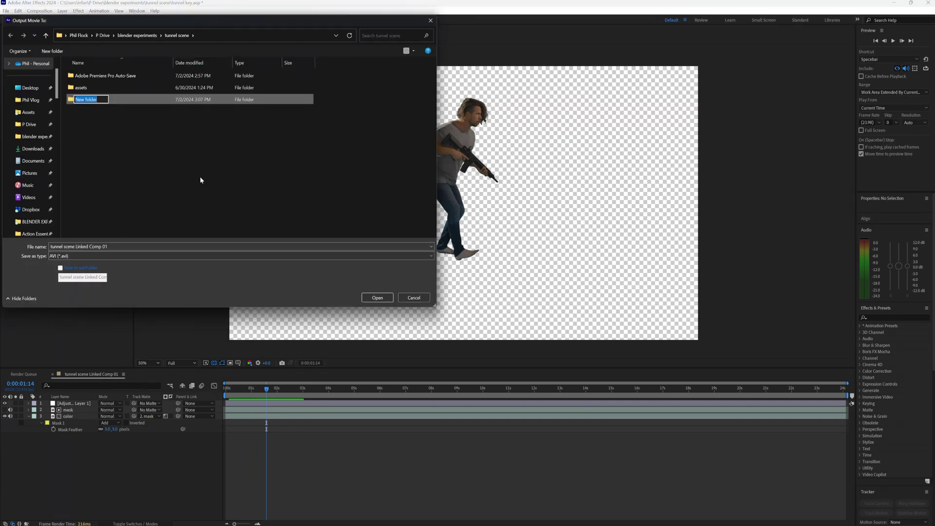
pyautogui.write('greenscreen key sequ')
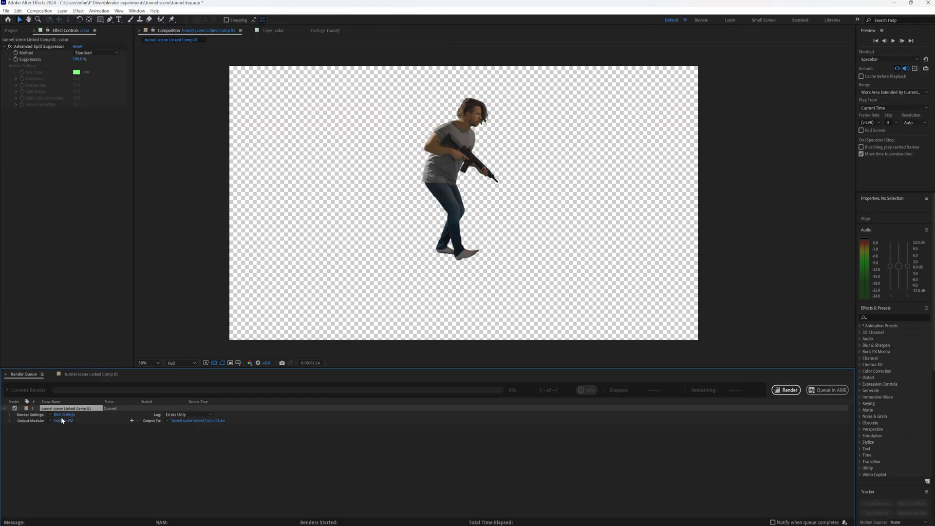
# - Set the output module to PNG Sequence with RGB + Alpha channels and start the render
pyautogui.click(62, 421)
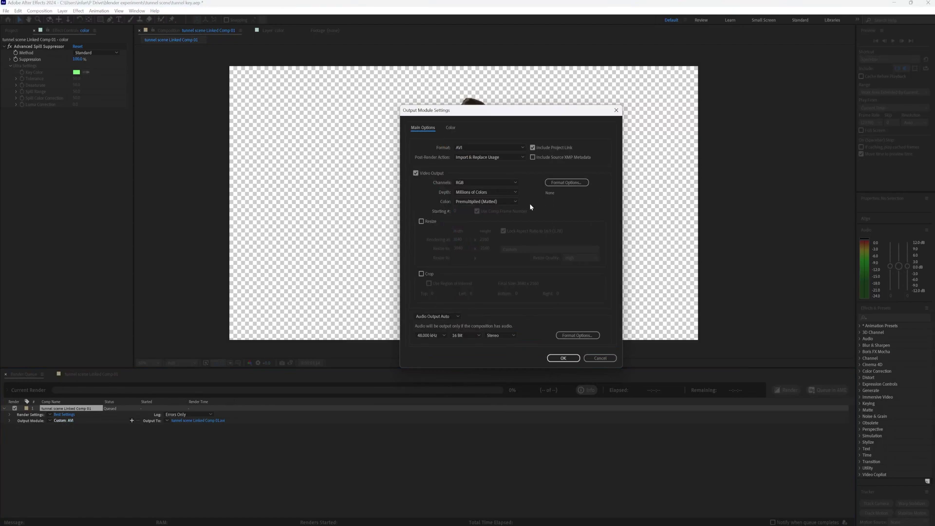
pyautogui.click(463, 148)
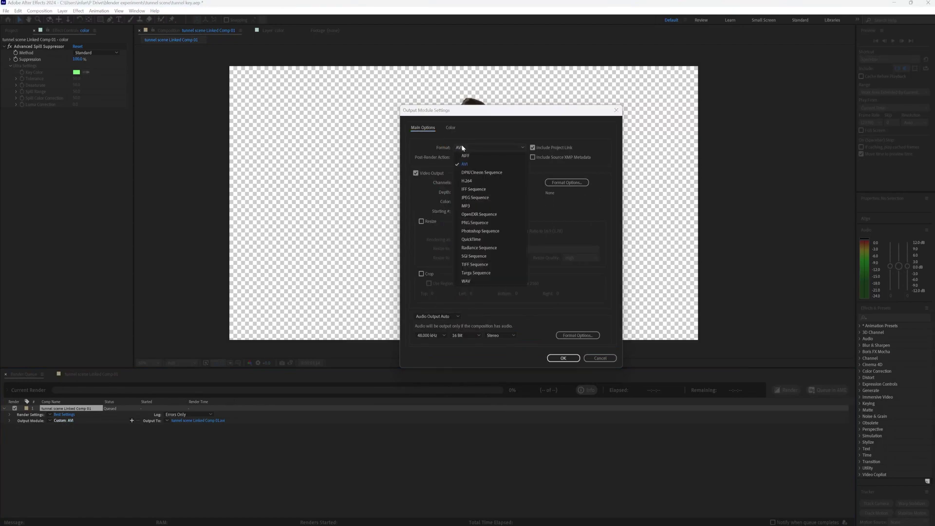
pyautogui.click(477, 223)
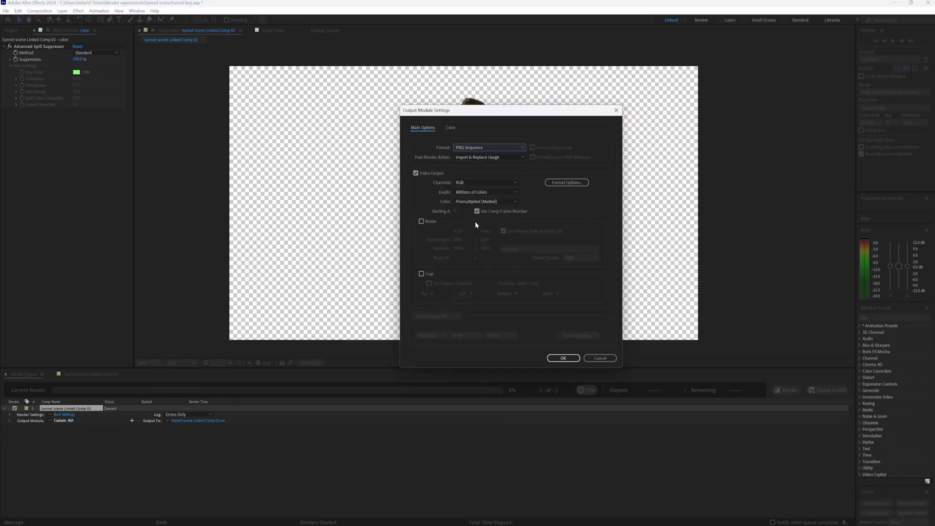
pyautogui.click(461, 183)
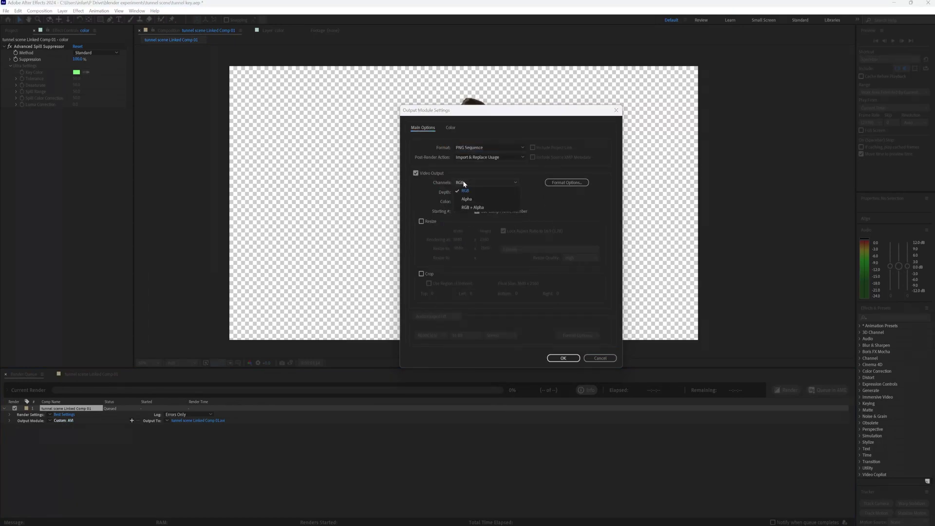
pyautogui.click(473, 209)
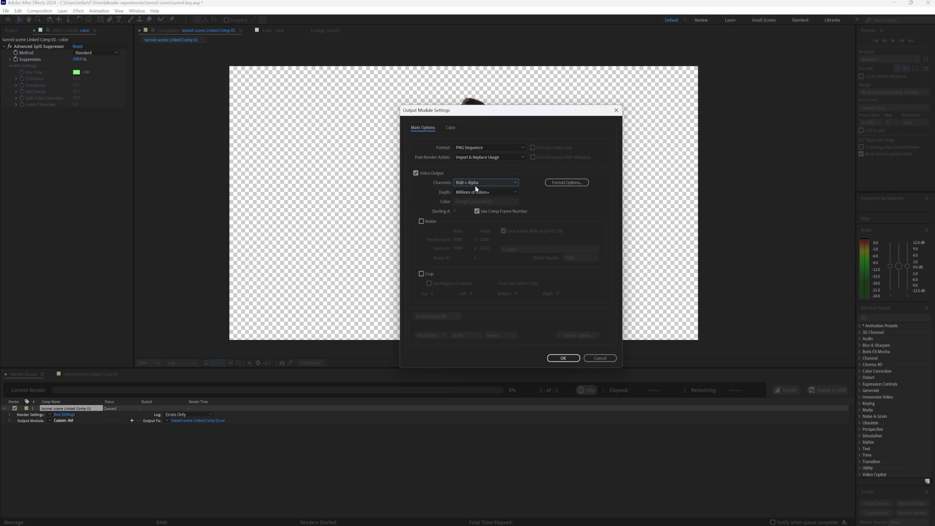
pyautogui.moveTo(487, 110); pyautogui.dragTo(233, 110)
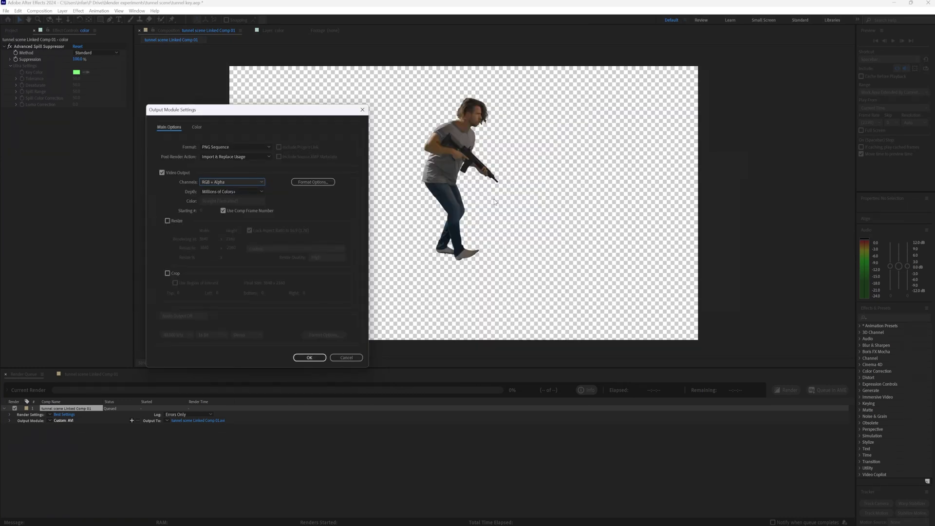
pyautogui.click(225, 183)
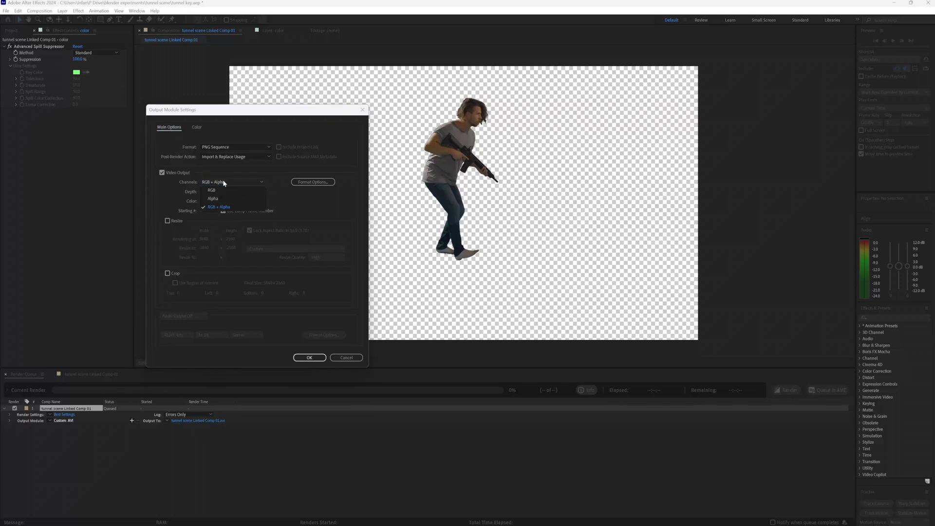
pyautogui.click(310, 358)
pyautogui.click(310, 357)
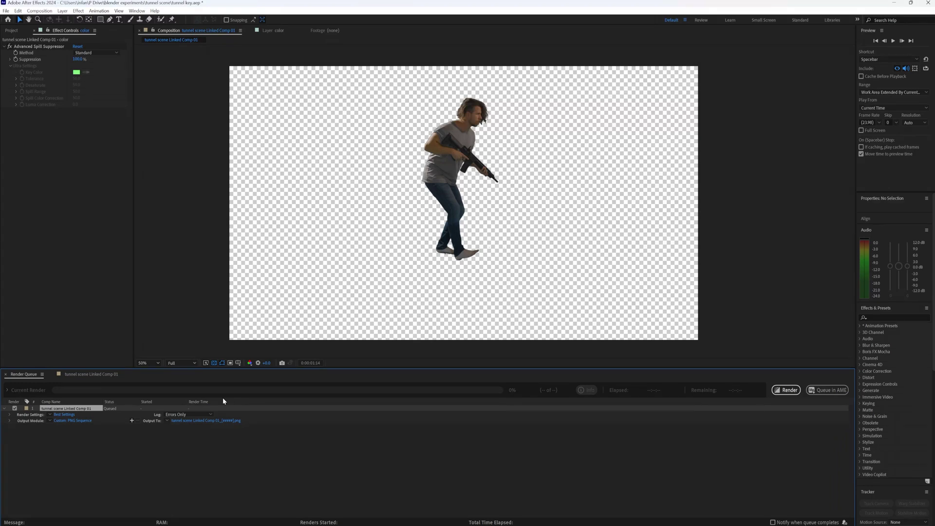
pyautogui.click(794, 391)
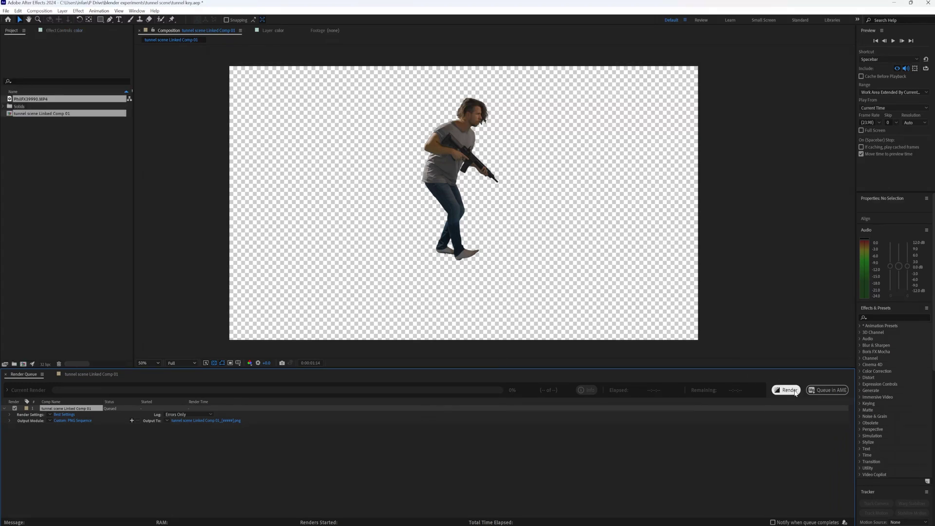
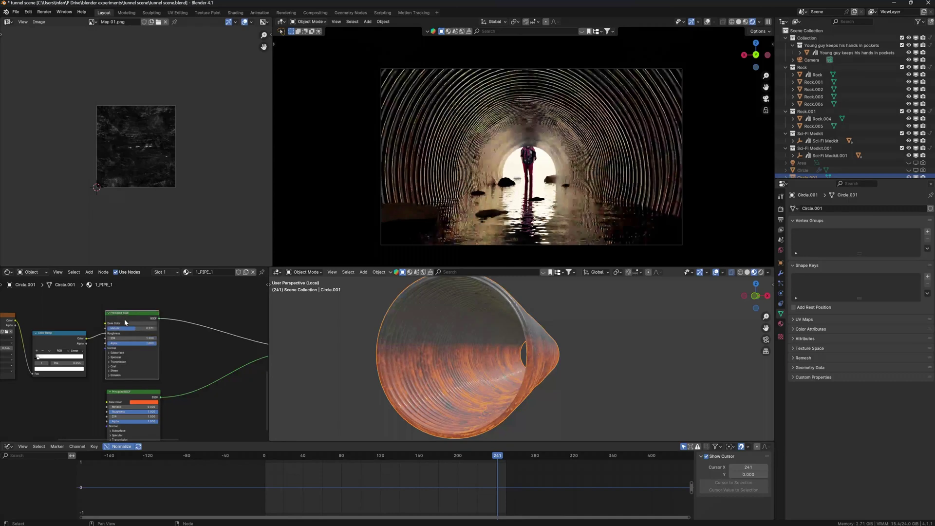
# - Switch to Blender and examine the tunnel pipe's material nodes, muting and unmuting the metallic Principled BSDF to compare its effect
pyautogui.moveTo(29, 336); pyautogui.dragTo(148, 344, button='middle')
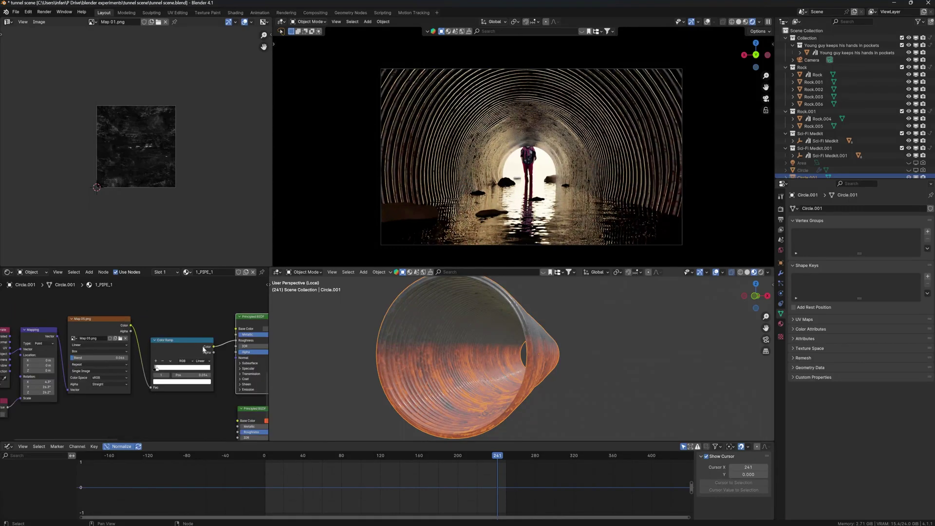
pyautogui.press('m')
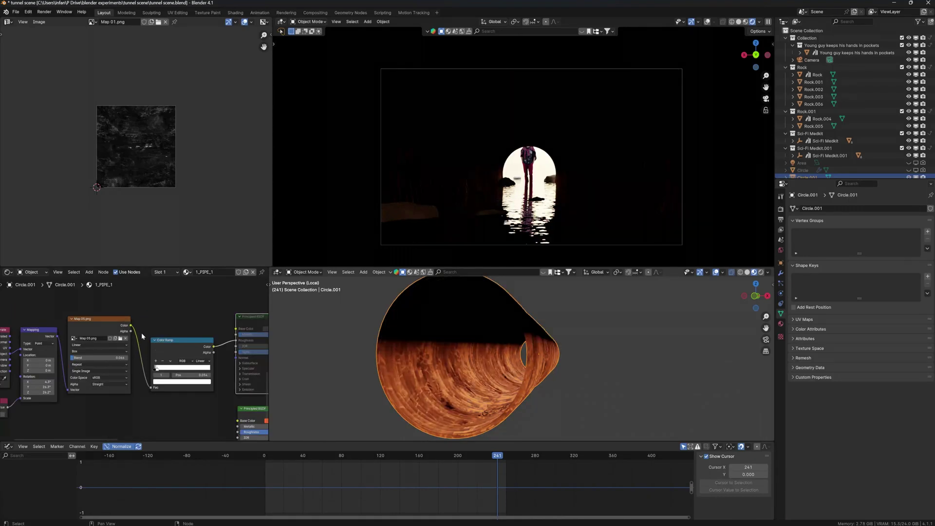
pyautogui.press('m')
pyautogui.scroll(-9, 142, 336)
pyautogui.moveTo(238, 366); pyautogui.dragTo(123, 355, button='middle')
pyautogui.scroll(7, 123, 360)
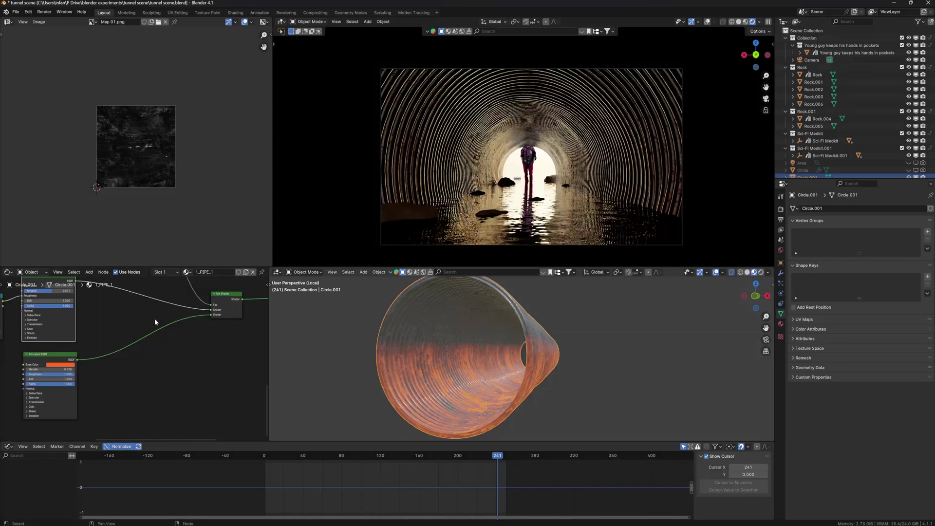
pyautogui.moveTo(154, 319); pyautogui.dragTo(206, 396, button='middle')
pyautogui.moveTo(163, 292); pyautogui.dragTo(194, 411, button='middle')
pyautogui.moveTo(54, 386); pyautogui.dragTo(146, 381, button='middle')
pyautogui.scroll(3, 122, 380)
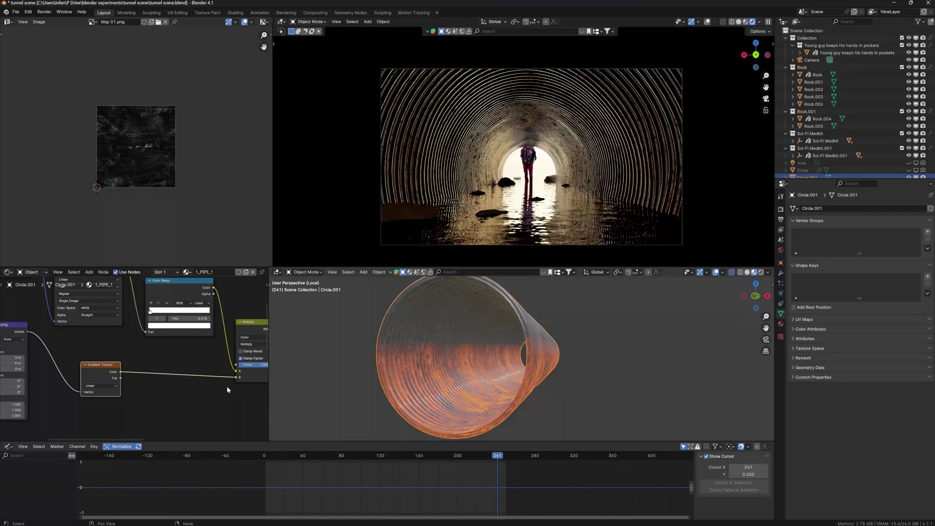
# - Leave local view, select the water plane and examine its noise, color ramp and normal map nodes during playback
pyautogui.press('/')
pyautogui.click(588, 413)
pyautogui.moveTo(585, 413); pyautogui.dragTo(491, 411, button='middle')
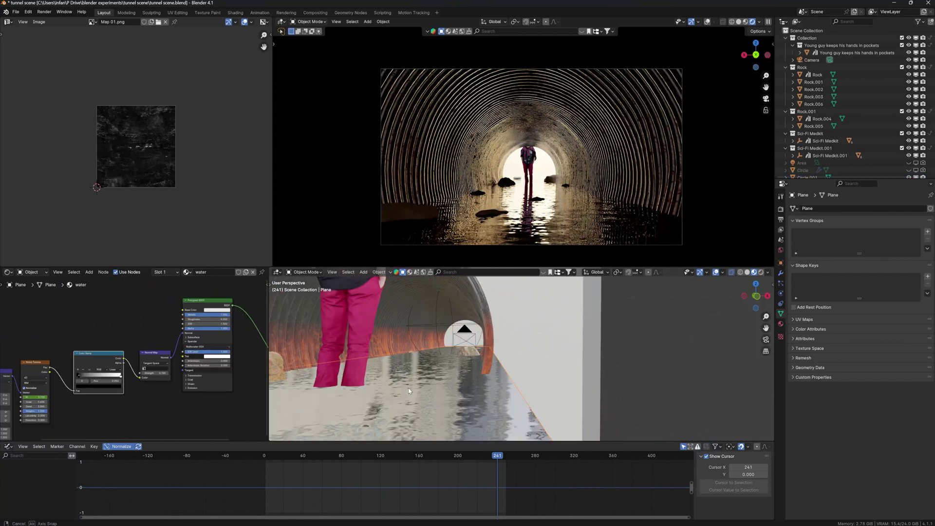
pyautogui.moveTo(408, 389); pyautogui.dragTo(403, 389, button='middle')
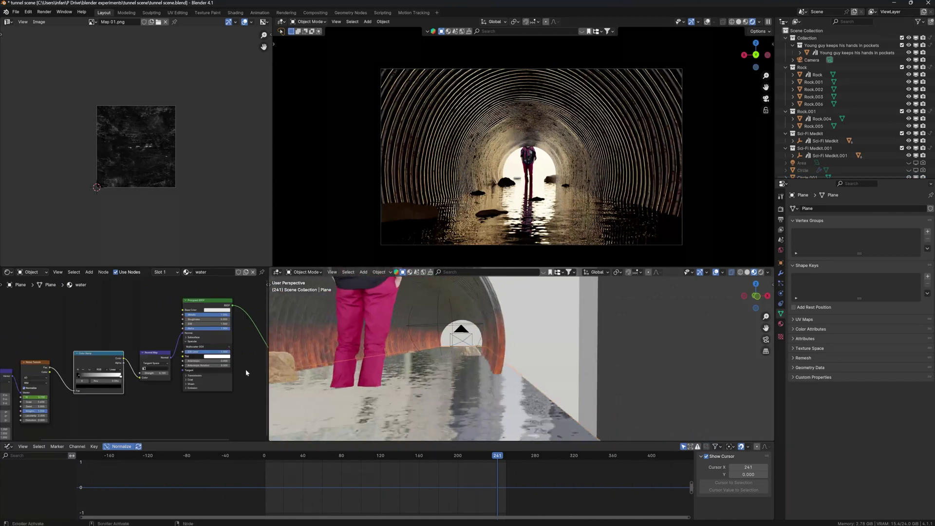
pyautogui.moveTo(100, 378); pyautogui.dragTo(184, 364, button='middle')
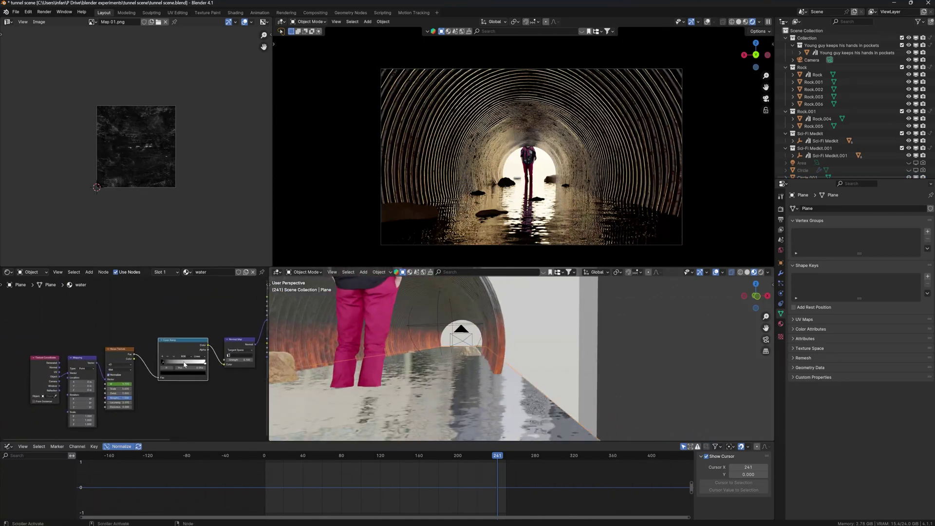
pyautogui.scroll(2, 136, 364)
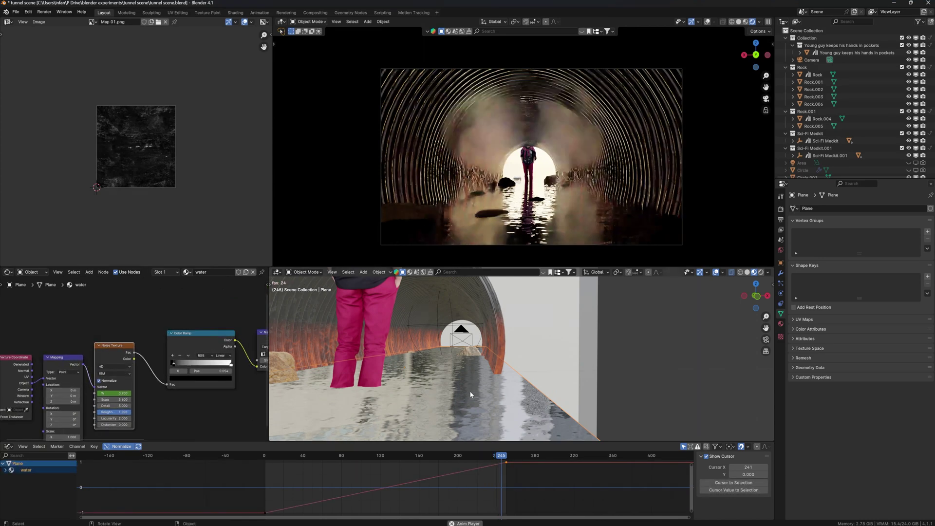
pyautogui.moveTo(215, 359); pyautogui.dragTo(145, 372, button='middle')
pyautogui.moveTo(200, 357); pyautogui.dragTo(151, 379, button='middle')
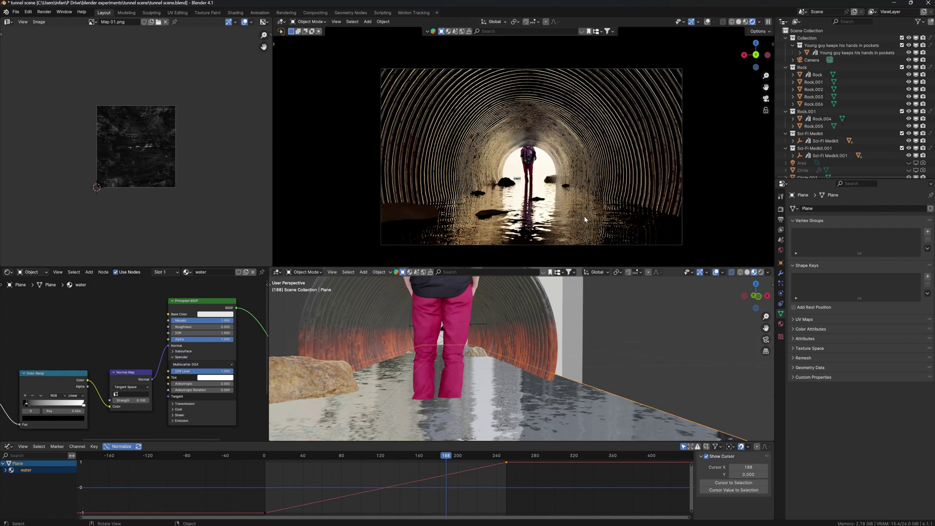
# - Select the standing man model in the tunnel and display its transform and dimensions to examine its placement and scale
pyautogui.scroll(-3, 497, 349)
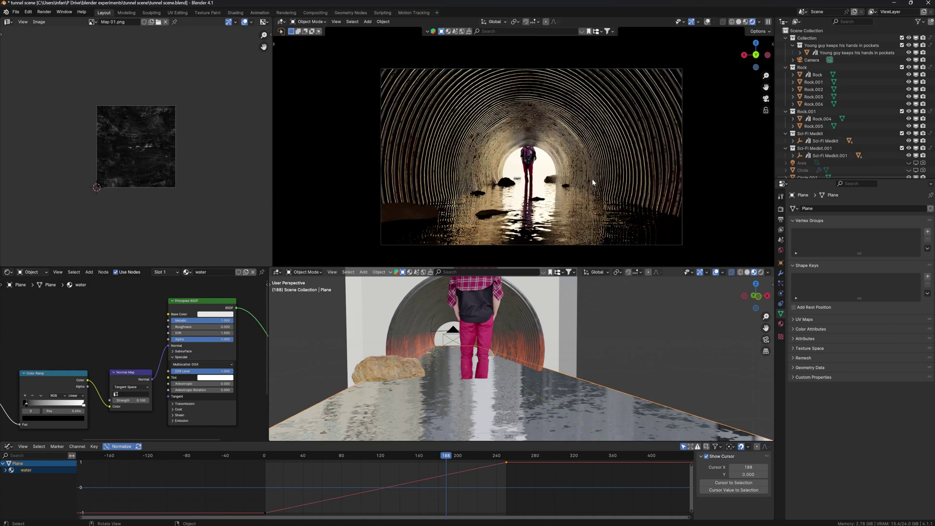
pyautogui.moveTo(530, 389); pyautogui.dragTo(507, 382, button='middle')
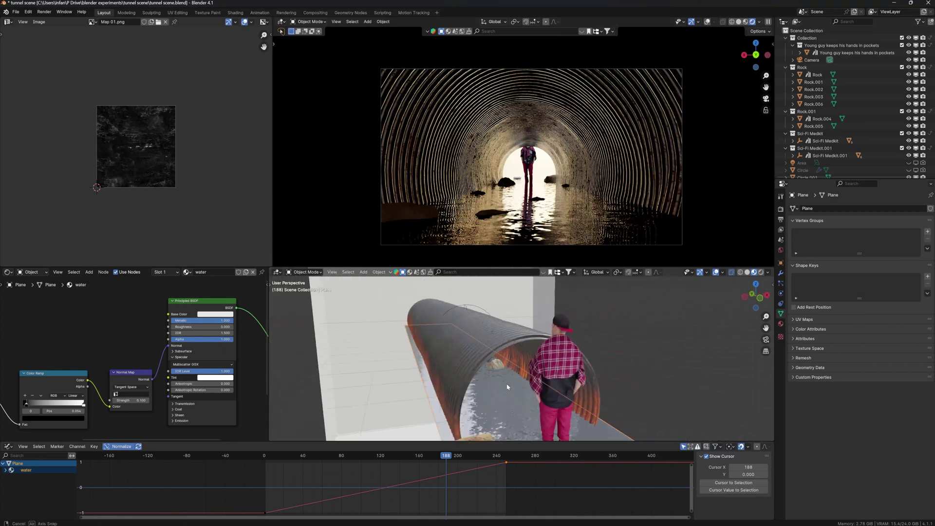
pyautogui.moveTo(555, 360); pyautogui.dragTo(503, 337, button='middle')
pyautogui.click(600, 346)
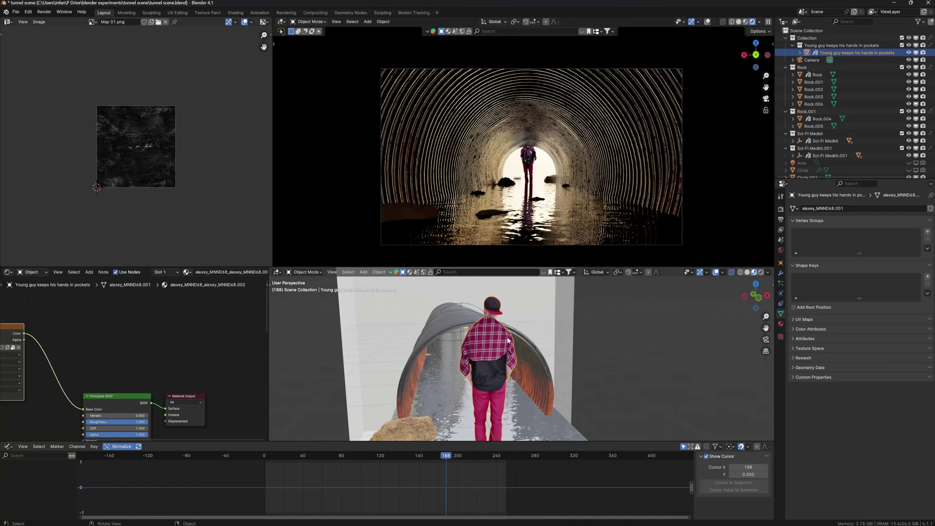
pyautogui.scroll(-3, 507, 351)
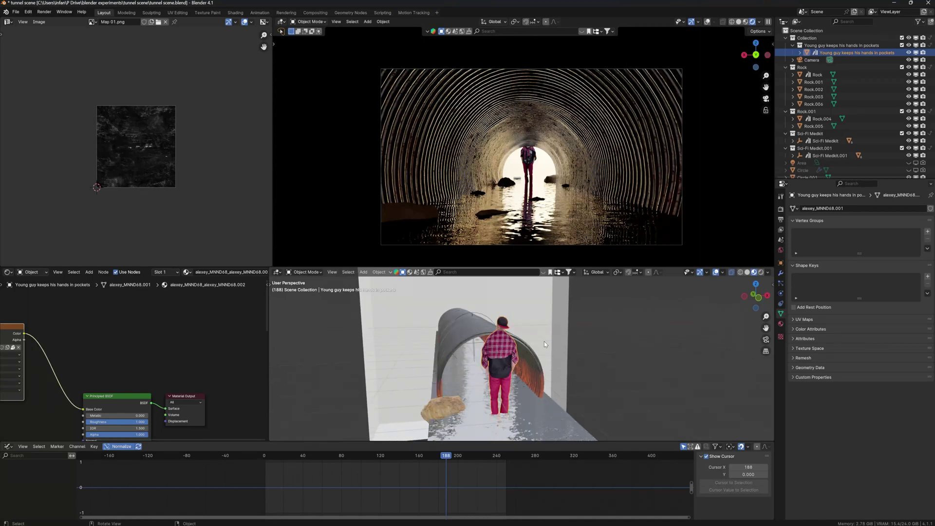
pyautogui.press('n')
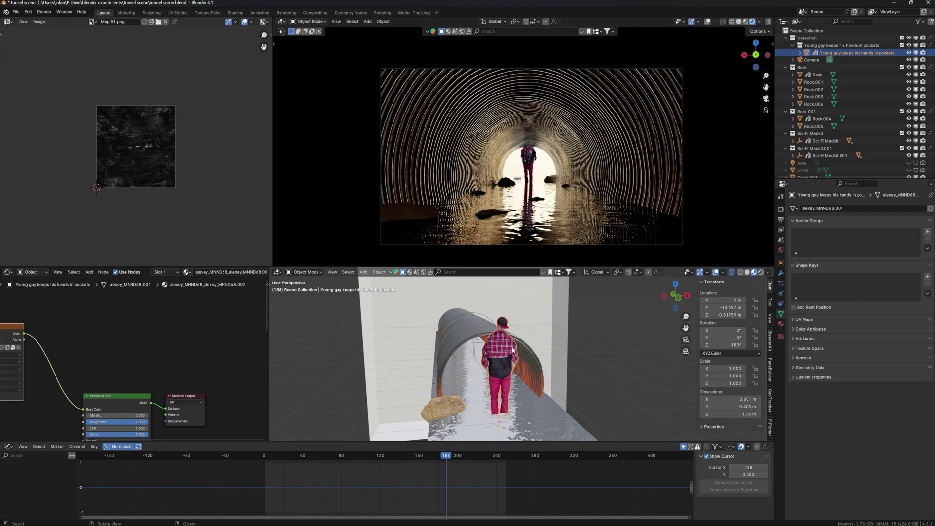
pyautogui.scroll(-2, 510, 411)
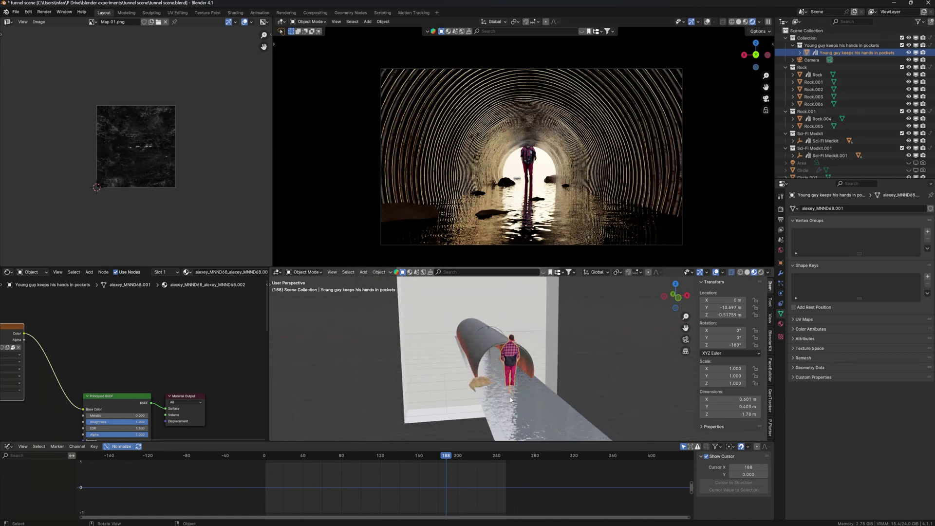
pyautogui.scroll(3, 511, 400)
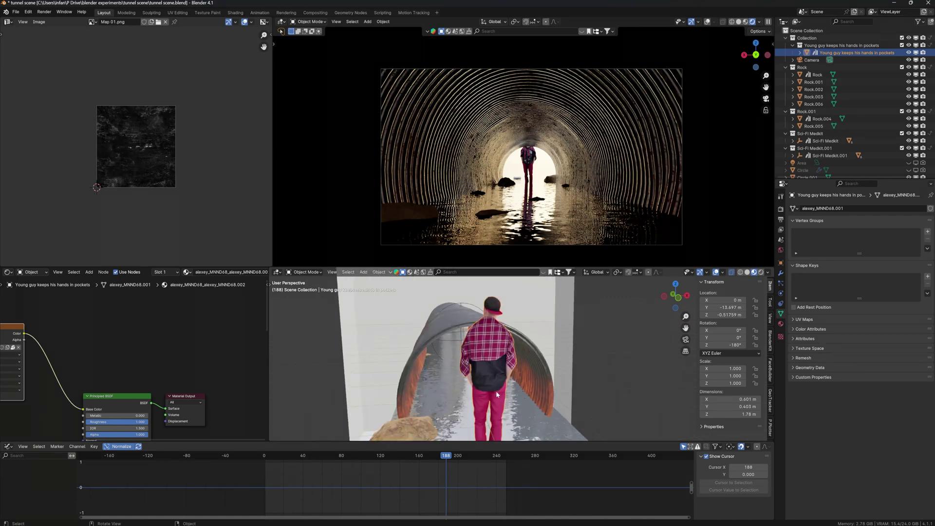
pyautogui.scroll(-3, 502, 385)
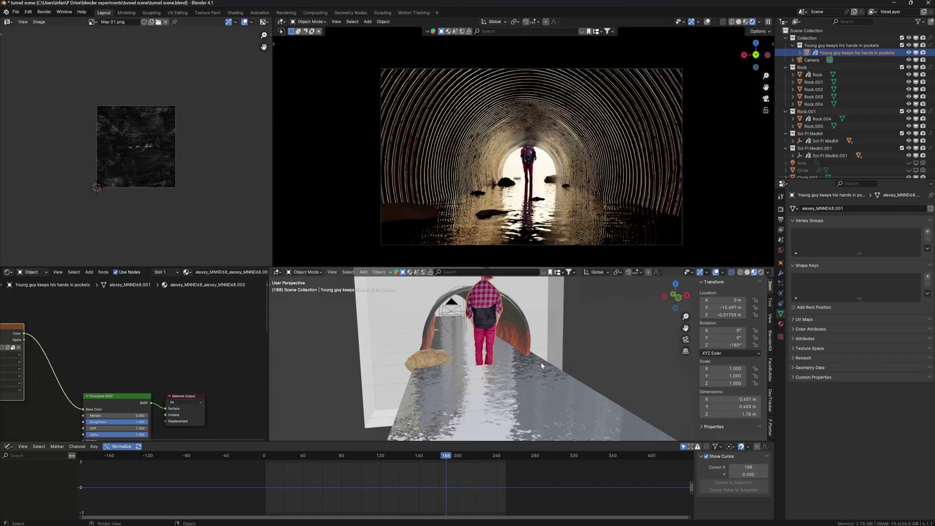
# - Open the preferences and search the add-ons for "images"
pyautogui.click(29, 13)
pyautogui.click(37, 108)
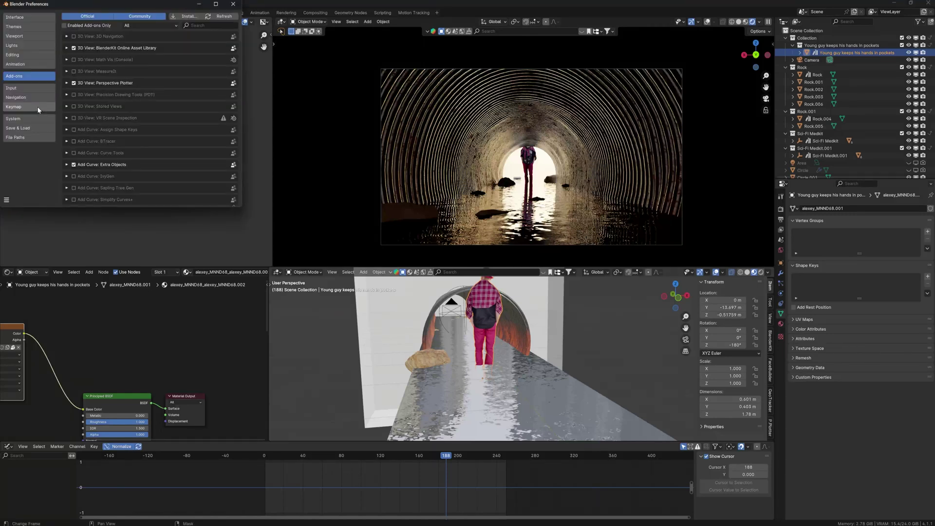
pyautogui.click(204, 25)
pyautogui.write('images')
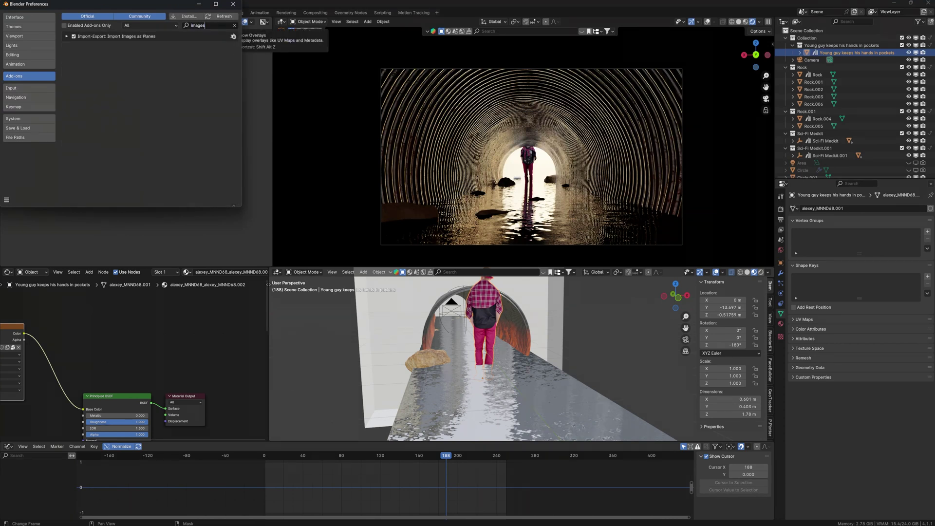
# - Close the preferences and examine where the standing man's feet meet the water plane, including from below
pyautogui.press('Return')
pyautogui.click(233, 5)
pyautogui.scroll(3, 490, 382)
pyautogui.scroll(-3, 490, 382)
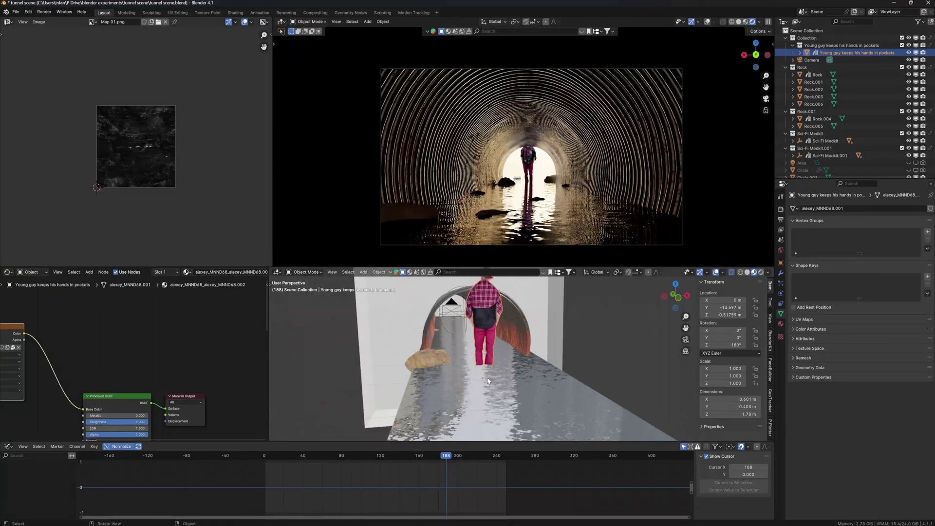
pyautogui.scroll(3, 489, 381)
pyautogui.moveTo(471, 384); pyautogui.dragTo(483, 324, button='middle')
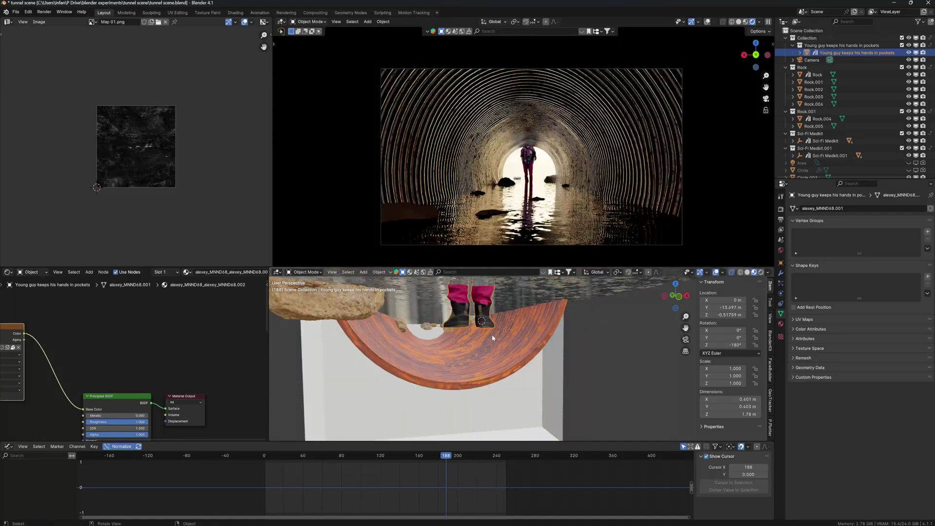
# - Import all PNG frames from the greenscreen key sequence folder with Images as Planes, enabling Animate Image Sequences
pyautogui.hotkey('shift', 'a')
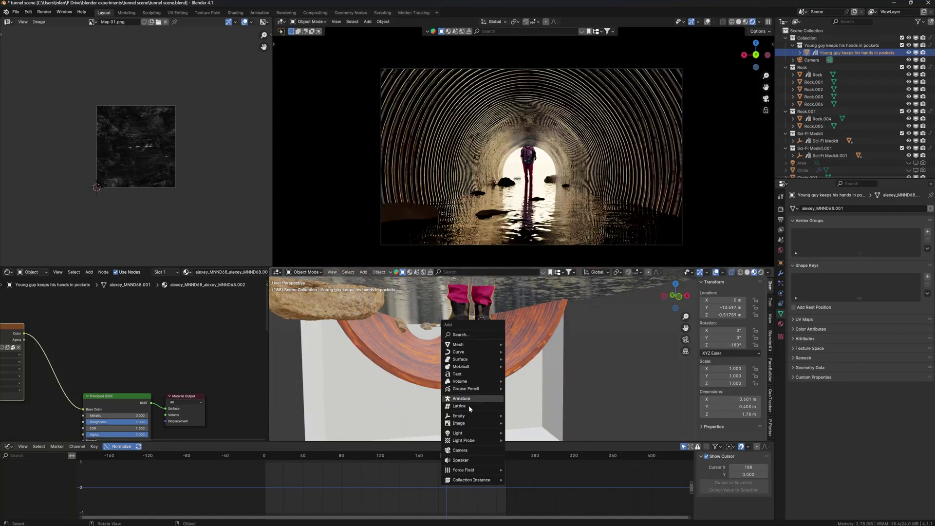
pyautogui.moveTo(486, 423)
pyautogui.click(532, 437)
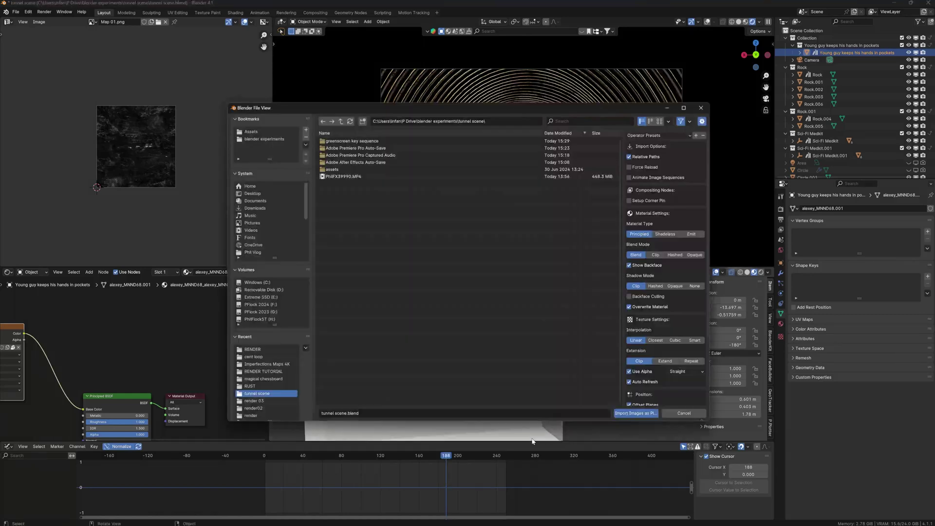
pyautogui.click(345, 141)
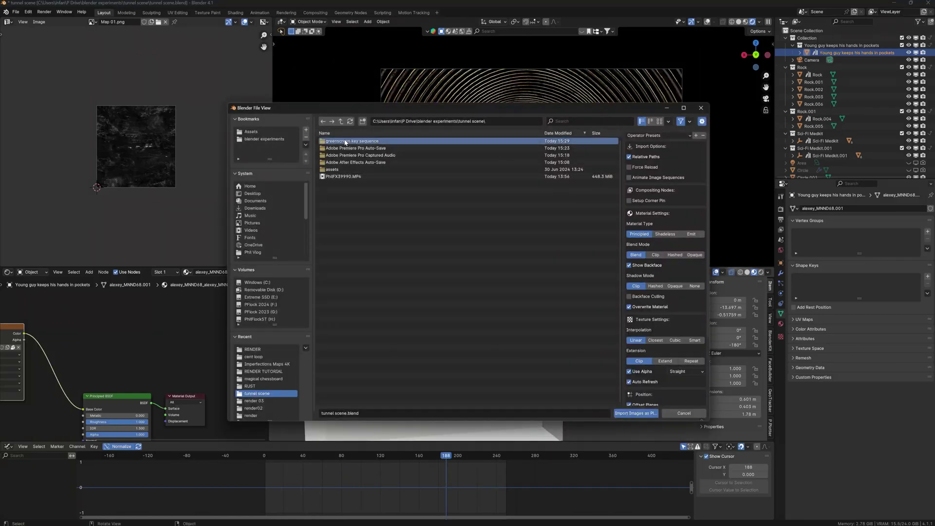
pyautogui.doubleClick(345, 141)
pyautogui.press('a')
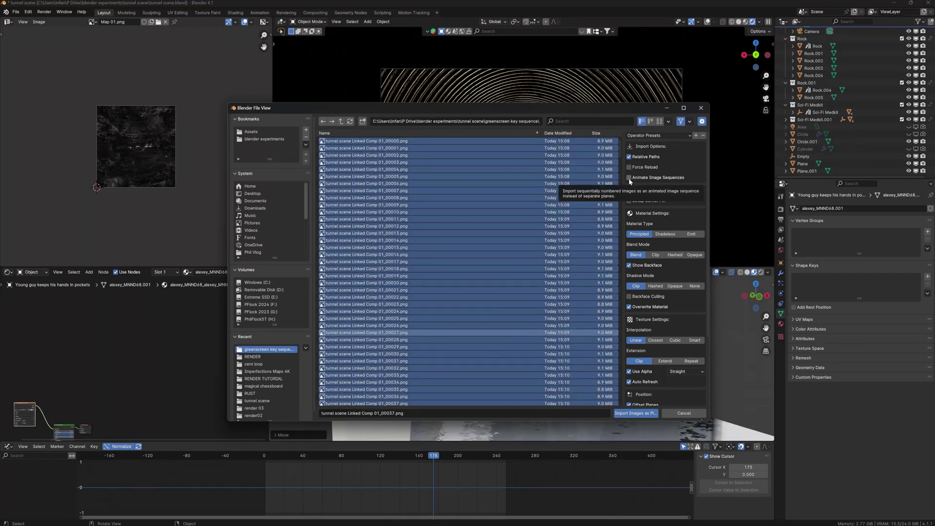
pyautogui.click(629, 178)
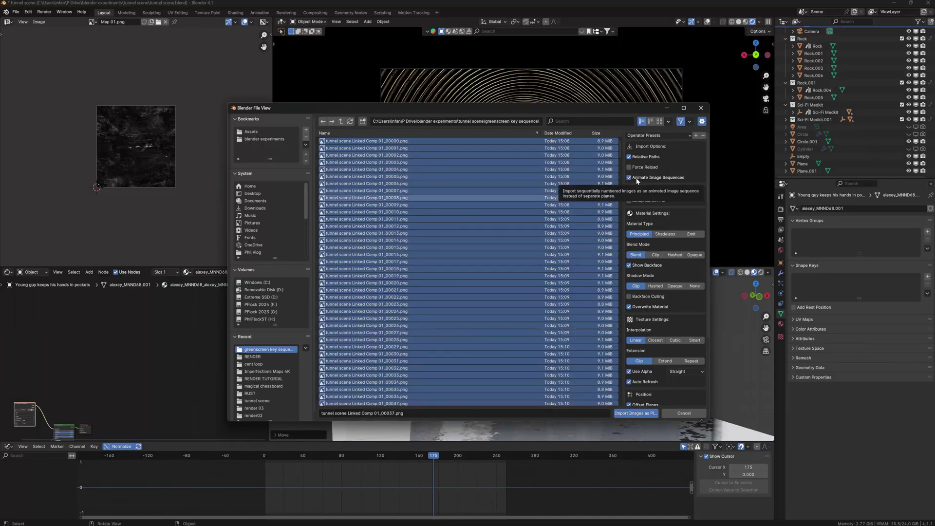
pyautogui.click(637, 415)
# - Scale up the imported image plane until the actor is about the standing man's height, and try moving it along X
pyautogui.moveTo(536, 380); pyautogui.dragTo(523, 315, button='middle')
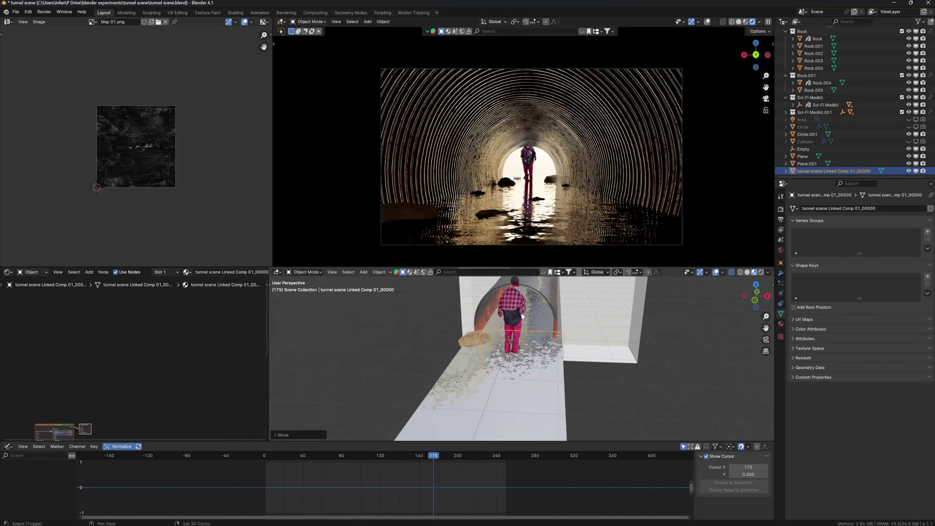
pyautogui.scroll(3, 523, 316)
pyautogui.press('s')
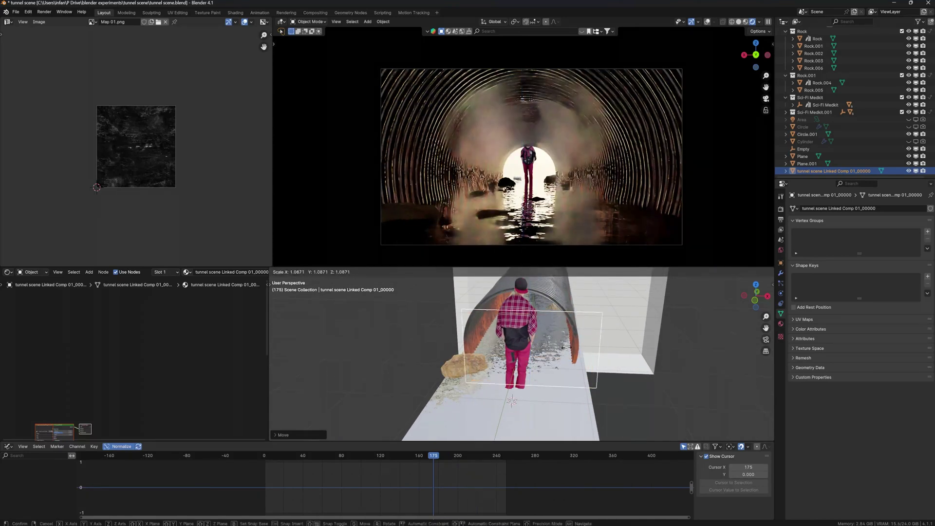
pyautogui.click(605, 369)
pyautogui.press('g')
pyautogui.press('x')
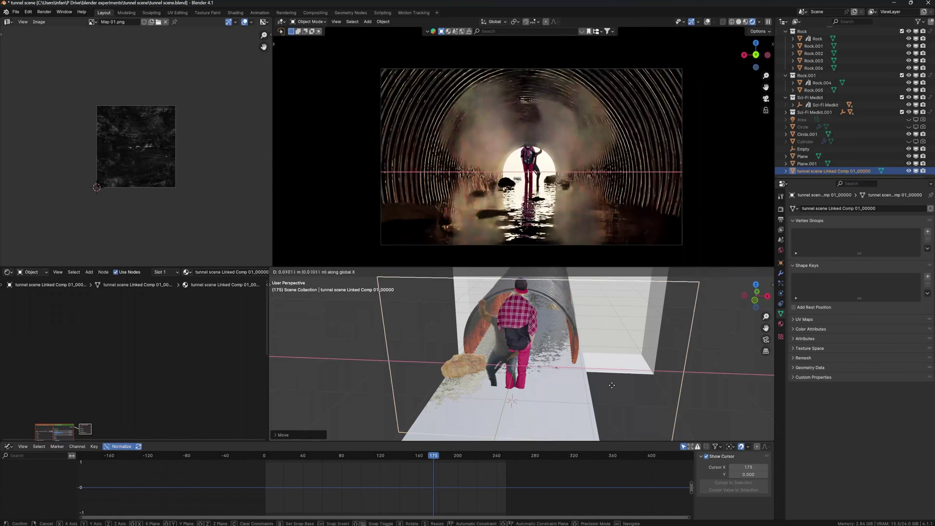
pyautogui.rightClick(612, 385)
# - Scrub through the early frames to compare the actor with the reference model, and exclude the "Young guy keeps his hands in pockets" collection
pyautogui.moveTo(612, 385); pyautogui.dragTo(515, 417, button='middle')
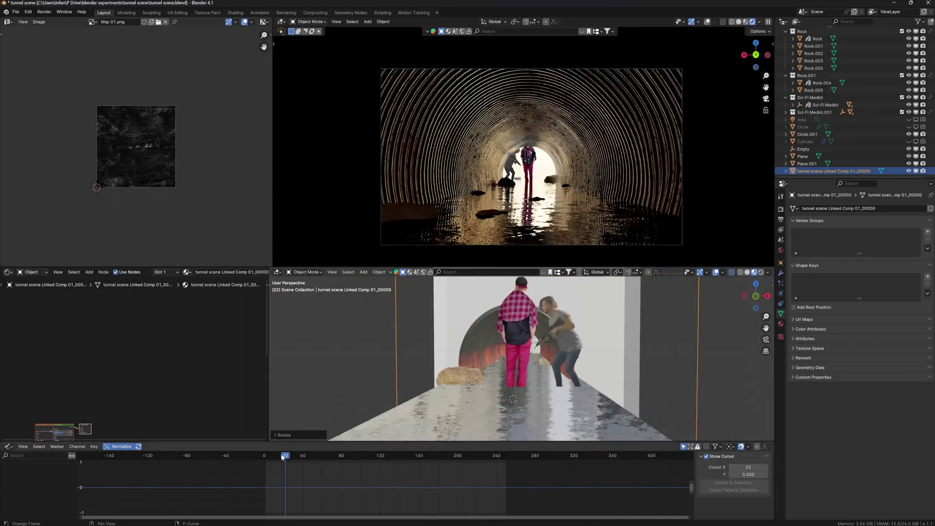
pyautogui.moveTo(305, 462); pyautogui.dragTo(317, 467)
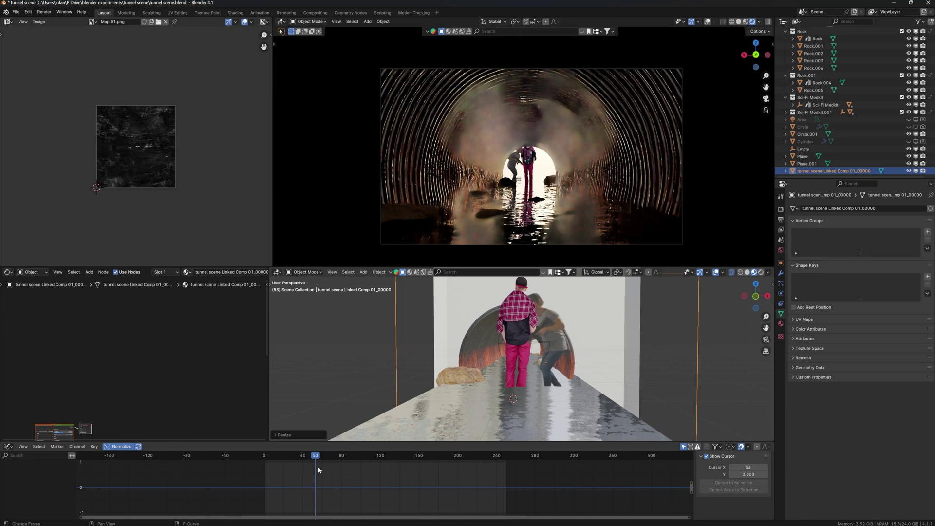
pyautogui.scroll(3, 854, 97)
pyautogui.click(903, 46)
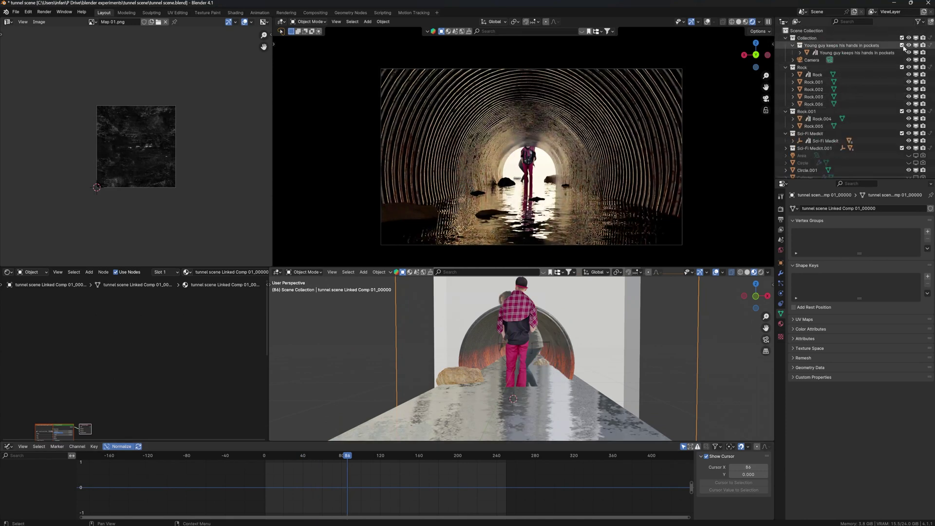
# - Play the animation to review the actor's movement in the tunnel, and set the current frame to 228
pyautogui.press('space')
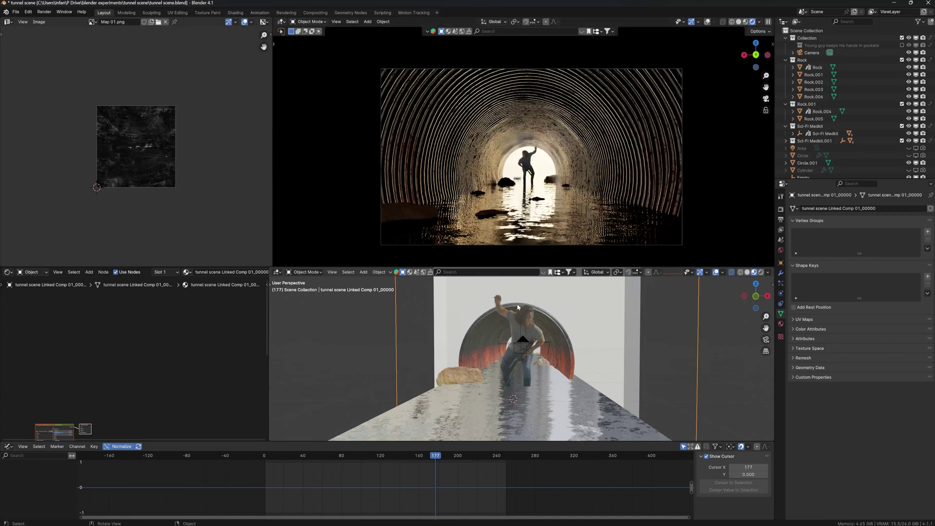
pyautogui.press('space')
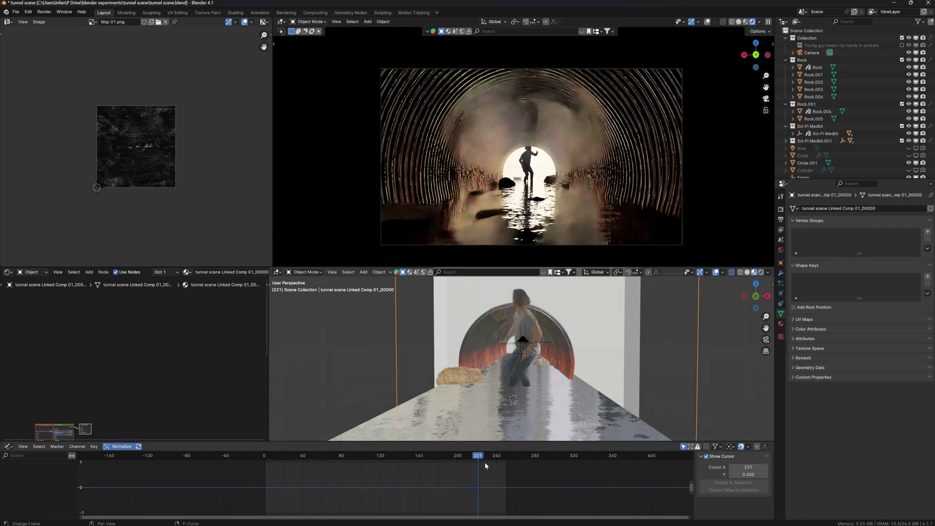
pyautogui.click(485, 509)
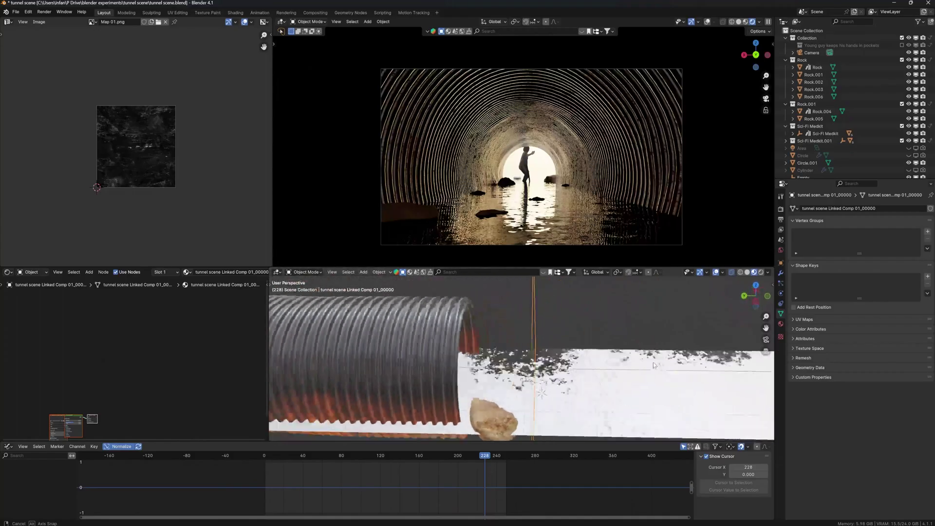
# - Add a Track To constraint to the actor plane with target Camera and track axis Z, and test it by scrubbing and orbiting the camera
pyautogui.moveTo(655, 365); pyautogui.dragTo(476, 390, button='middle')
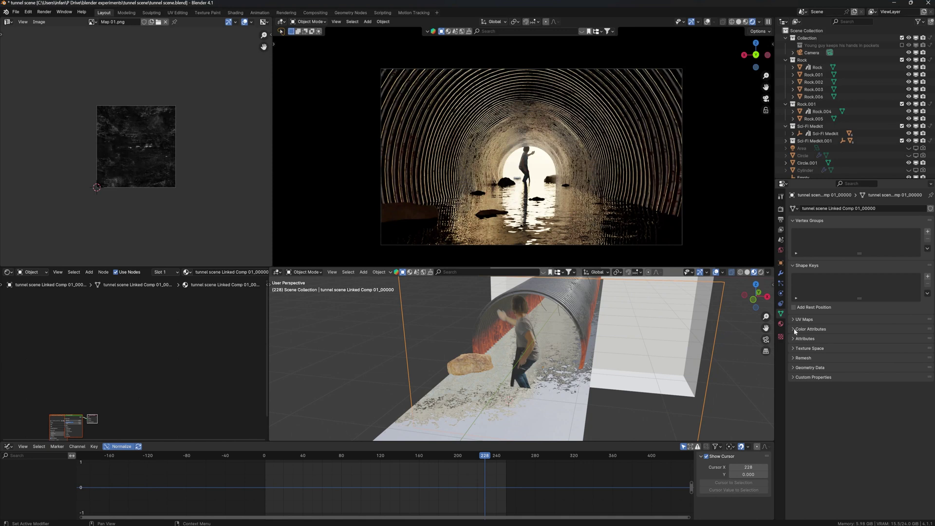
pyautogui.click(781, 303)
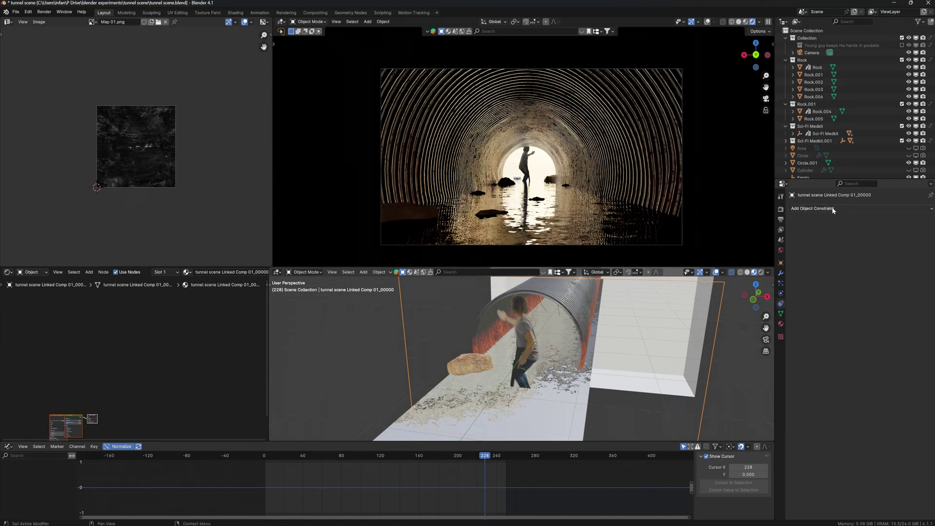
pyautogui.click(833, 209)
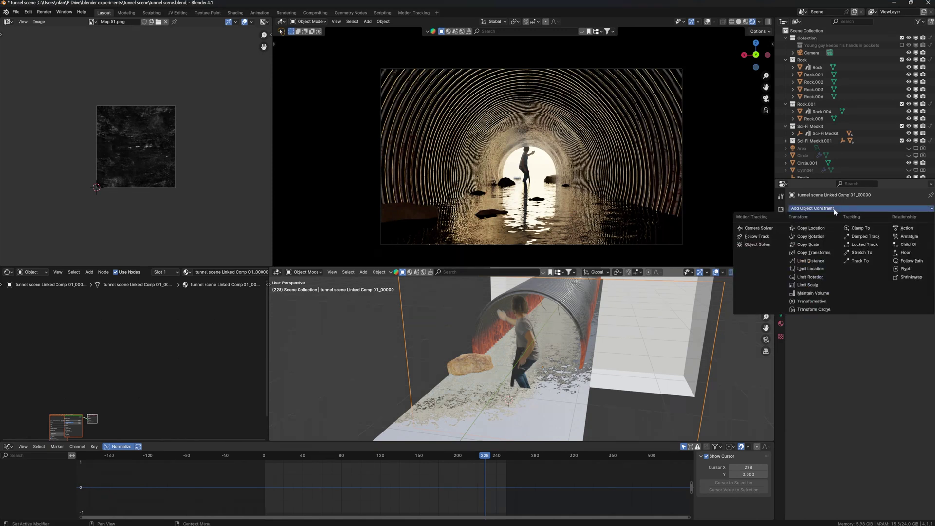
pyautogui.click(861, 261)
pyautogui.click(882, 232)
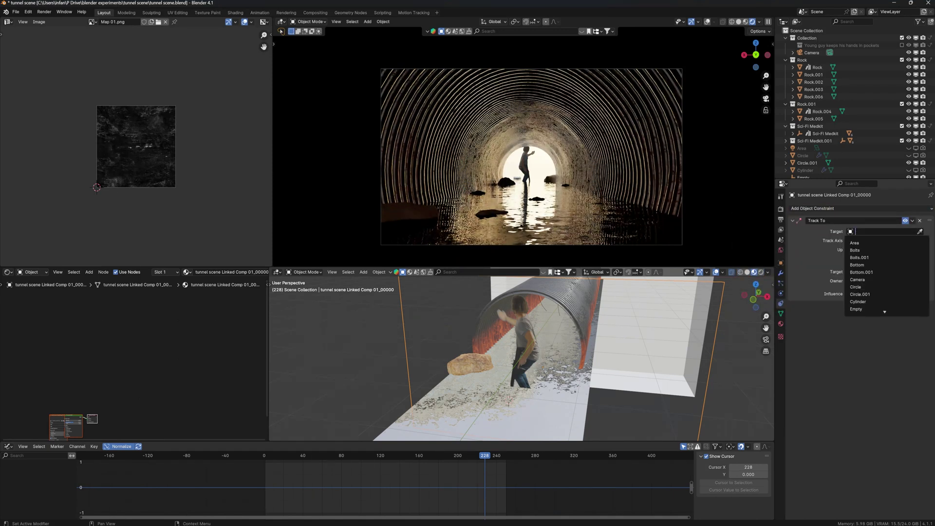
pyautogui.click(857, 280)
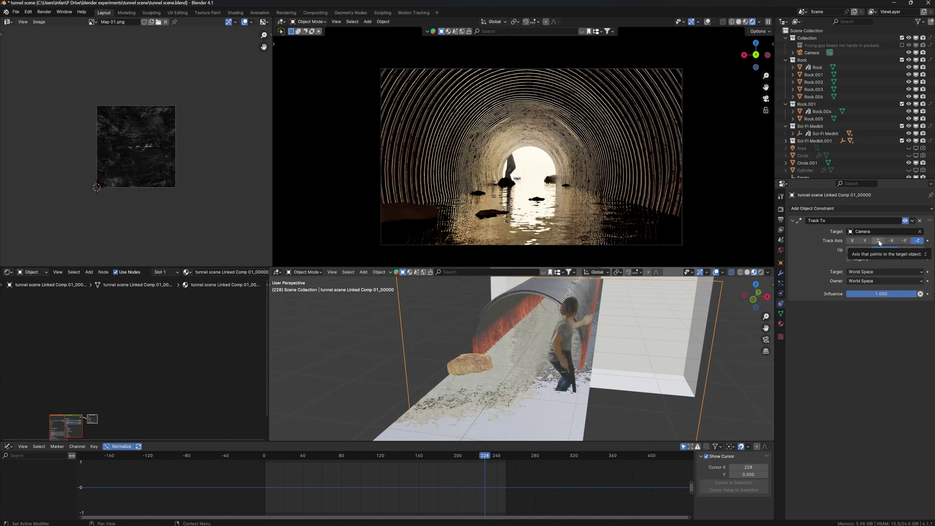
pyautogui.click(879, 241)
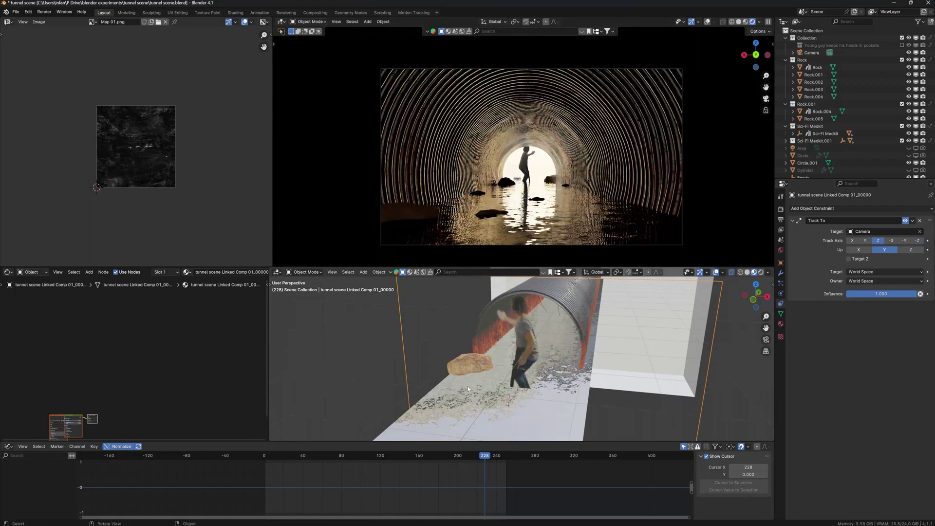
pyautogui.moveTo(320, 453); pyautogui.dragTo(341, 456)
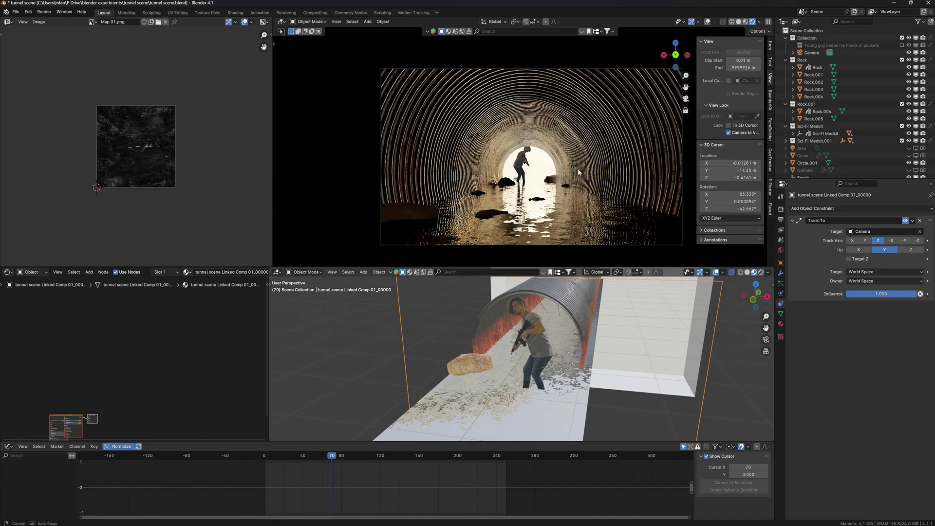
pyautogui.moveTo(579, 172); pyautogui.dragTo(544, 147, button='middle')
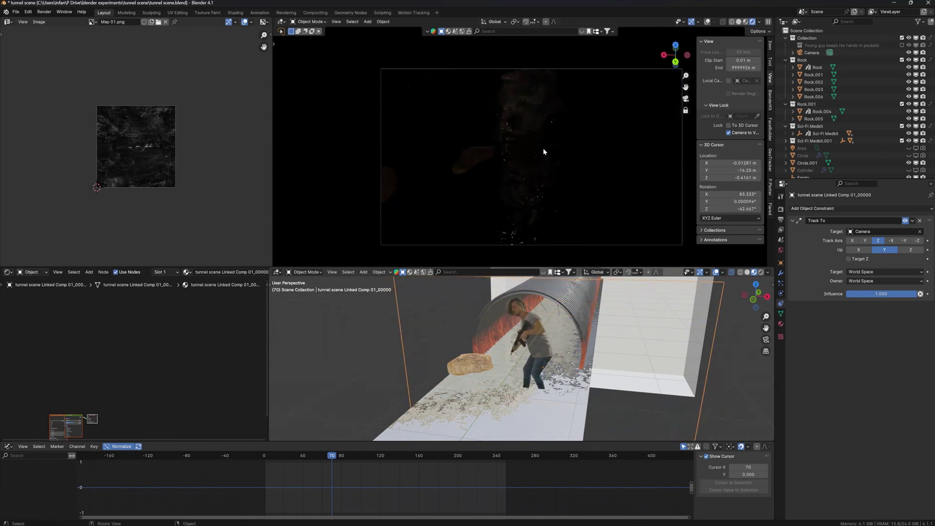
# - Move the image sequence texture node clear of the Principled BSDF so its frame settings can be read
pyautogui.moveTo(184, 353); pyautogui.dragTo(160, 346, button='middle')
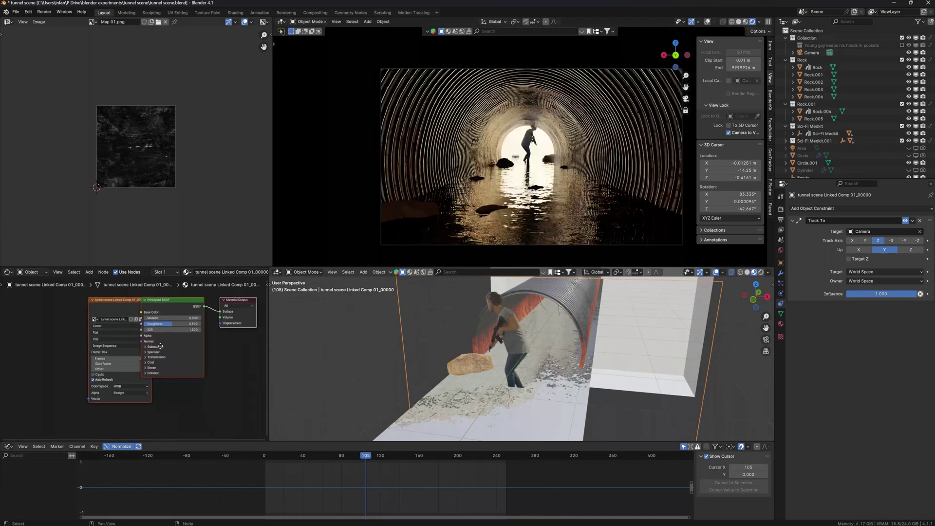
pyautogui.scroll(1, 160, 347)
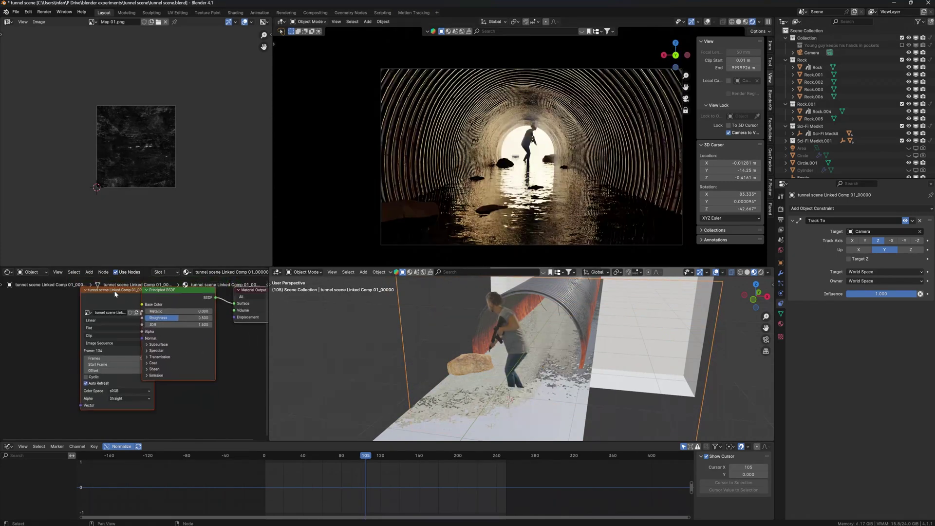
pyautogui.moveTo(115, 293); pyautogui.dragTo(72, 296)
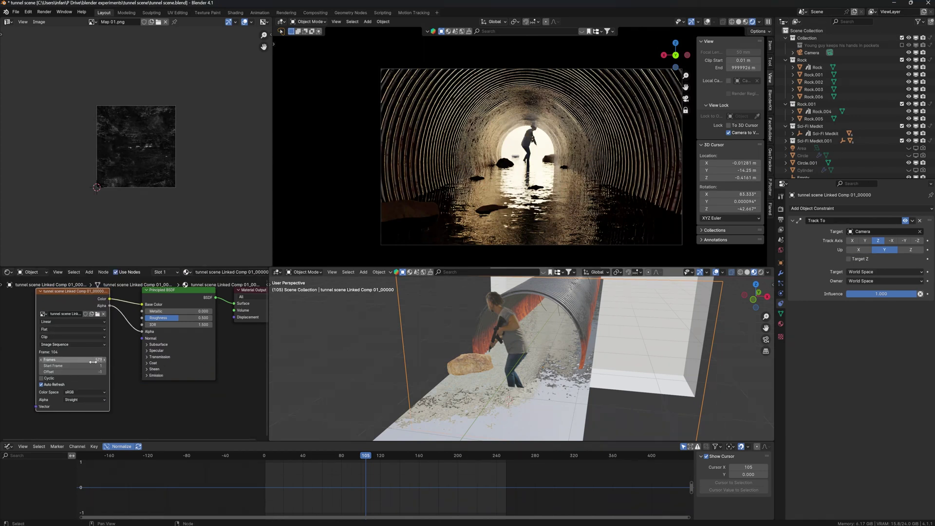
# - Set the scene's end frame to 579 and its frame rate to 23.98 fps in the output properties
pyautogui.click(782, 229)
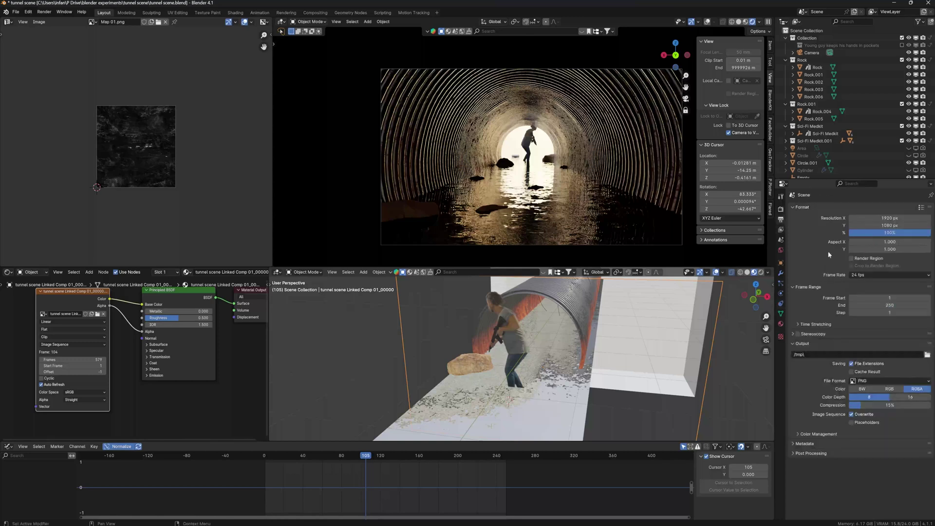
pyautogui.click(890, 305)
pyautogui.write('5')
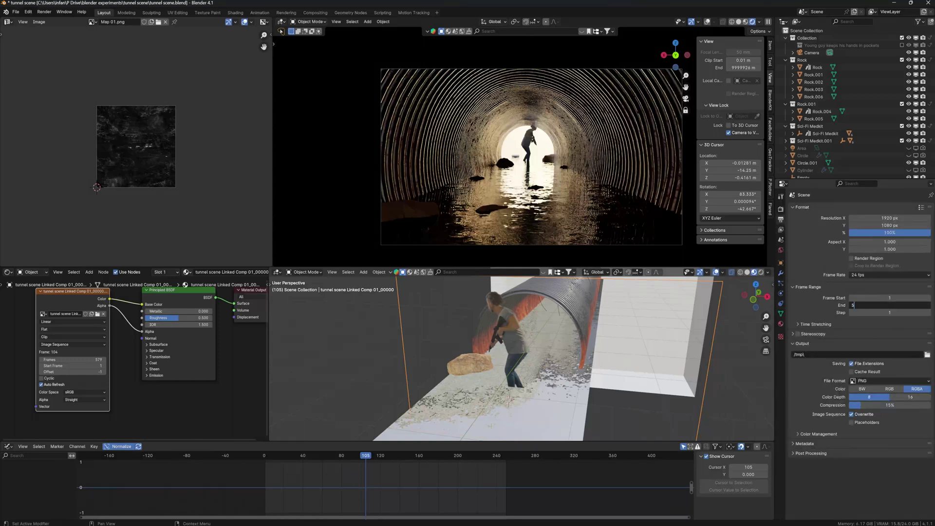
pyautogui.write('79')
pyautogui.press('Return')
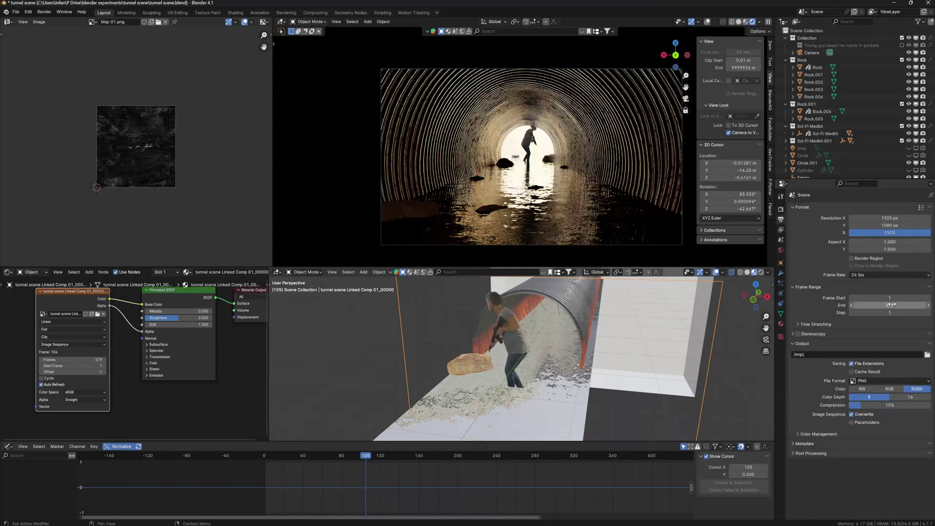
pyautogui.click(872, 275)
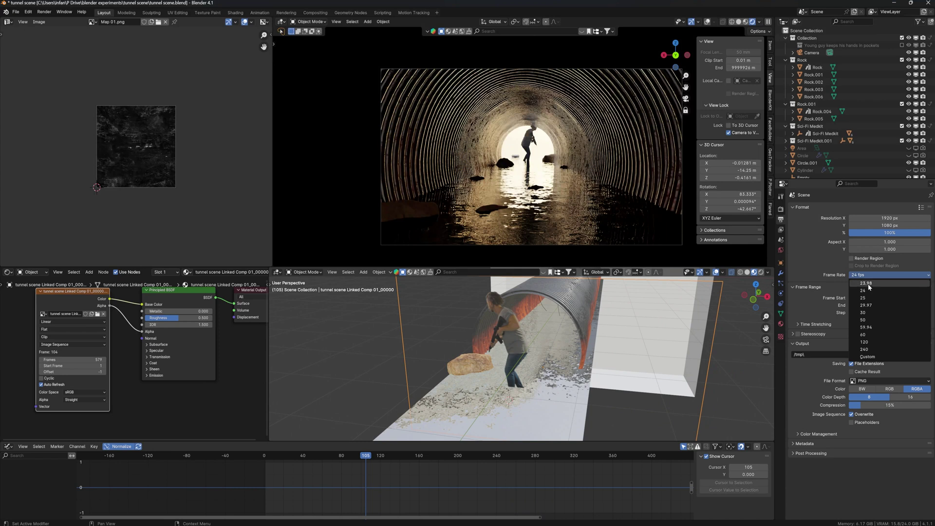
pyautogui.click(867, 284)
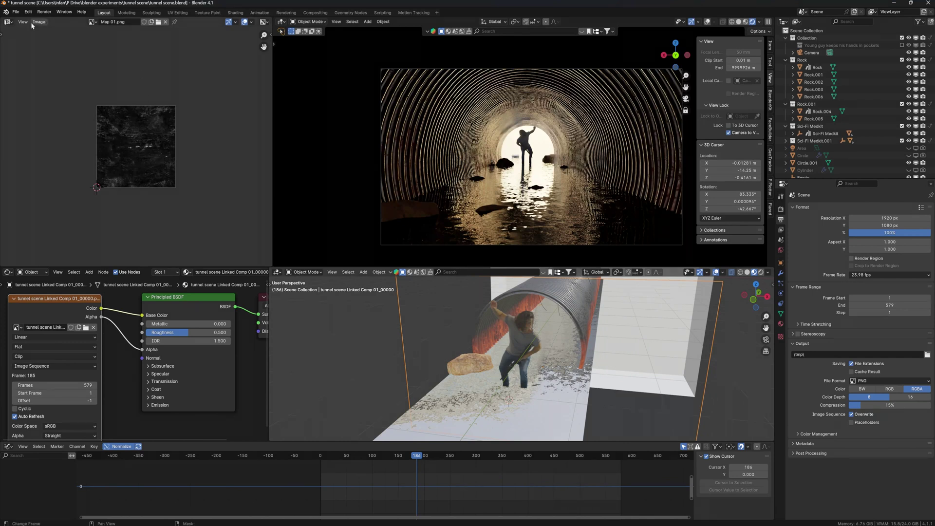
# - Change the image editor to the asset browser and apply the Poly Haven night HDRI kloppenheim_02_puresky as the world
pyautogui.click(9, 22)
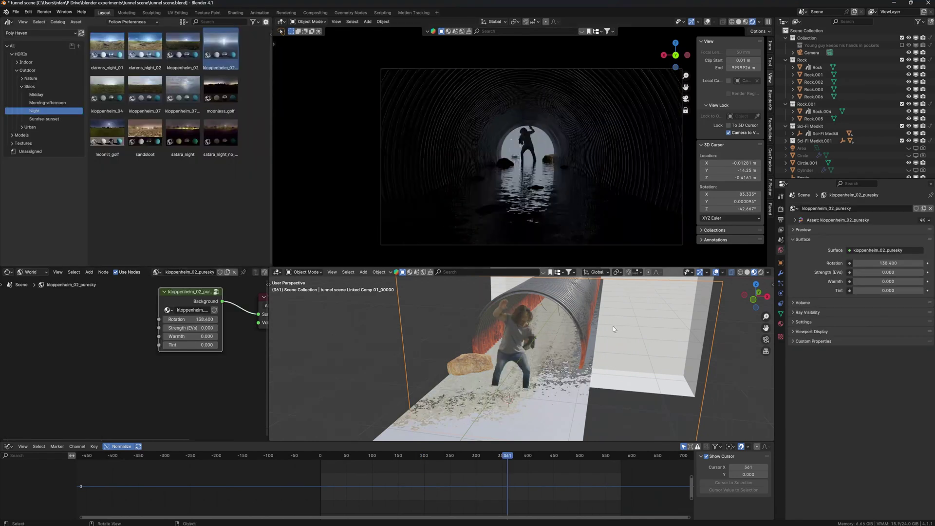
# - Return the shader editor to the actor plane's object material and set its Roughness to 0.968 and Metallic to 0.030
pyautogui.click(30, 272)
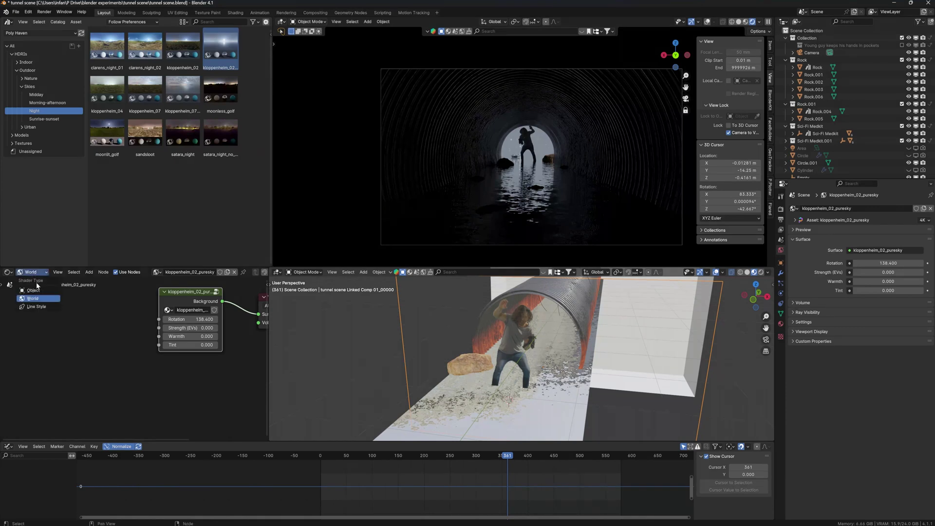
pyautogui.click(30, 283)
pyautogui.moveTo(186, 334)
pyautogui.mouseDown()
pyautogui.moveTo(227, 333)
pyautogui.moveTo(188, 324)
pyautogui.mouseUp()
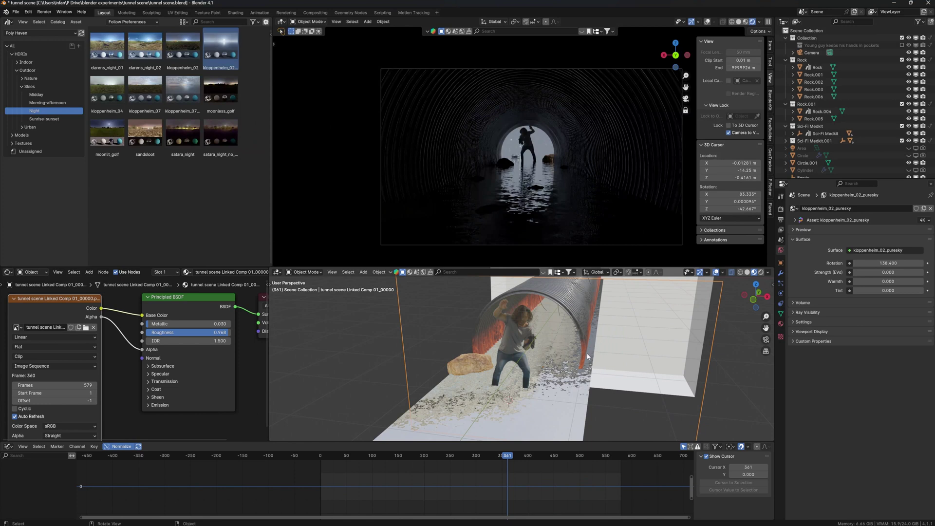
# - Move the image texture node away from the Principled BSDF and insert a Hue/Saturation/Value node on the link into Base Color
pyautogui.scroll(3, 591, 361)
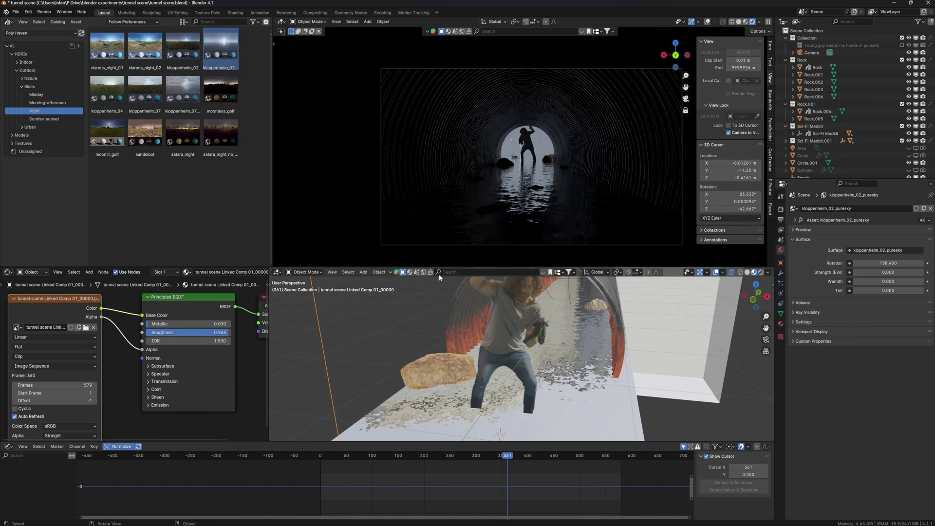
pyautogui.scroll(-3, 151, 334)
pyautogui.moveTo(126, 333); pyautogui.dragTo(45, 333)
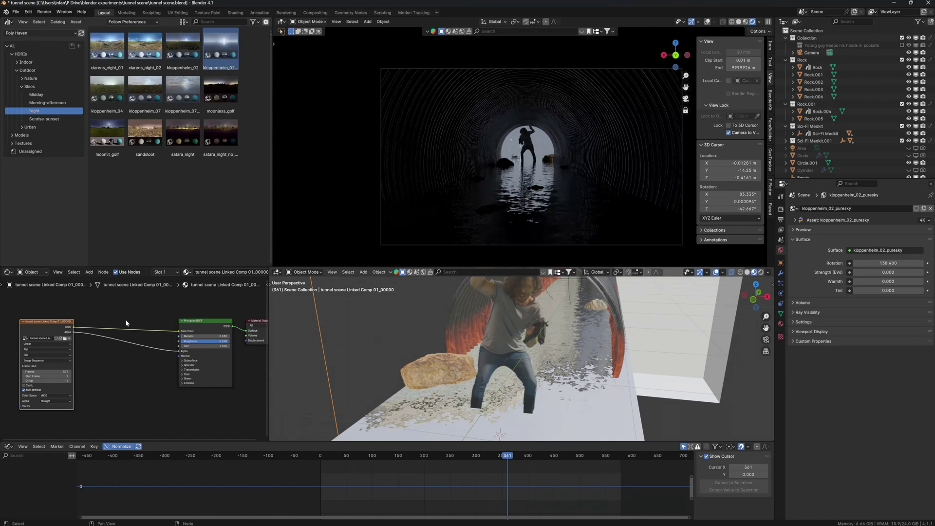
pyautogui.hotkey('shift', 'a')
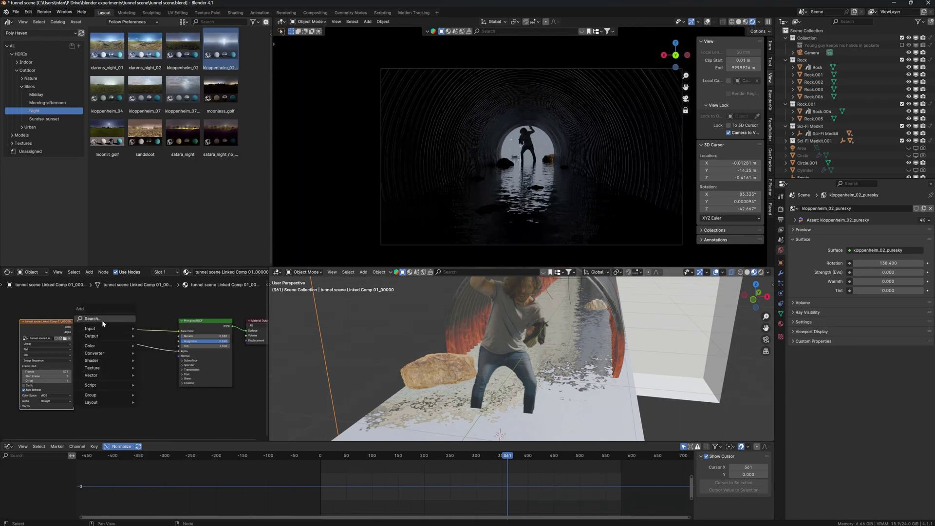
pyautogui.click(102, 319)
pyautogui.write('hue')
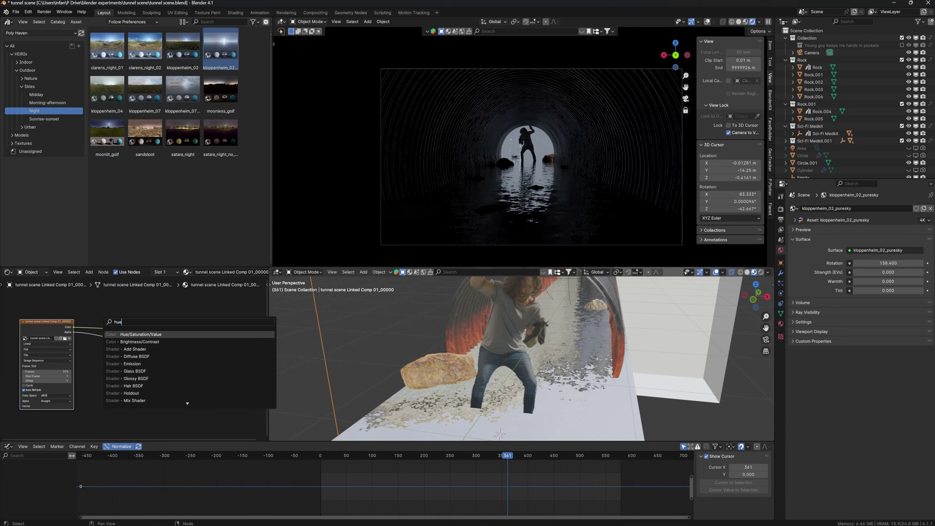
pyautogui.press('Return')
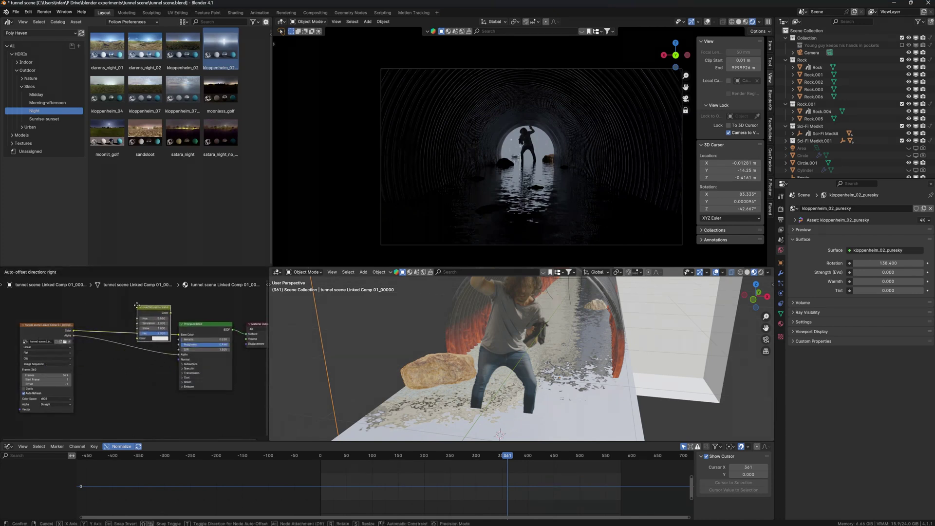
pyautogui.click(138, 311)
# - Try a Saturation of 2.000 on the Hue/Saturation/Value node, and set its Hue to 0.460 and Value to 1.980
pyautogui.scroll(3, 159, 344)
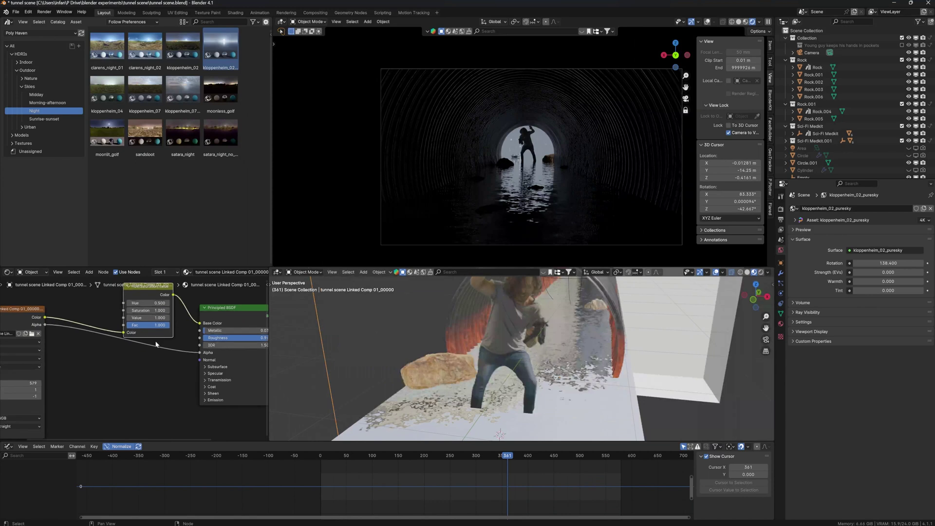
pyautogui.doubleClick(150, 302)
pyautogui.write('2')
pyautogui.press('Return')
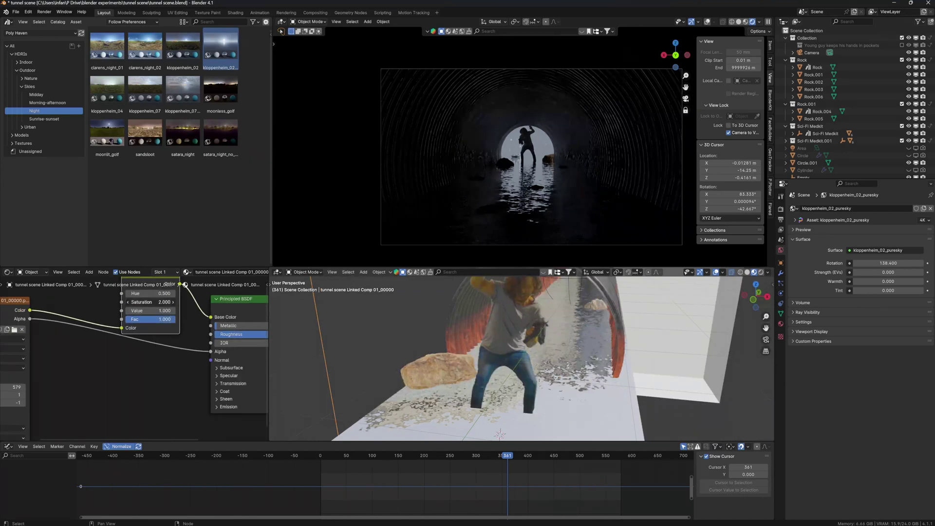
pyautogui.hotkey('ctrl', 'z')
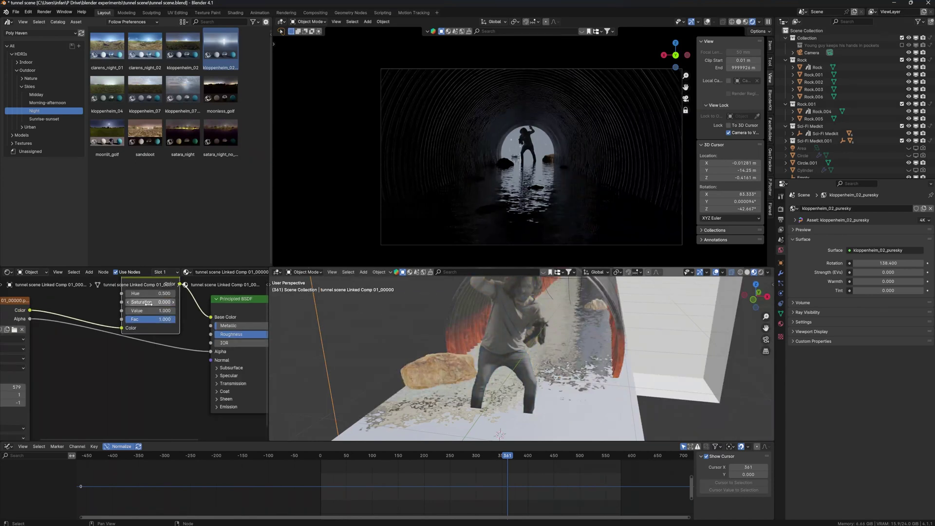
pyautogui.moveTo(155, 293); pyautogui.dragTo(181, 311)
# - Enable the hands-in-pockets figure's collection and move the figure about -0.62 m along X to stand beside the actor
pyautogui.click(902, 44)
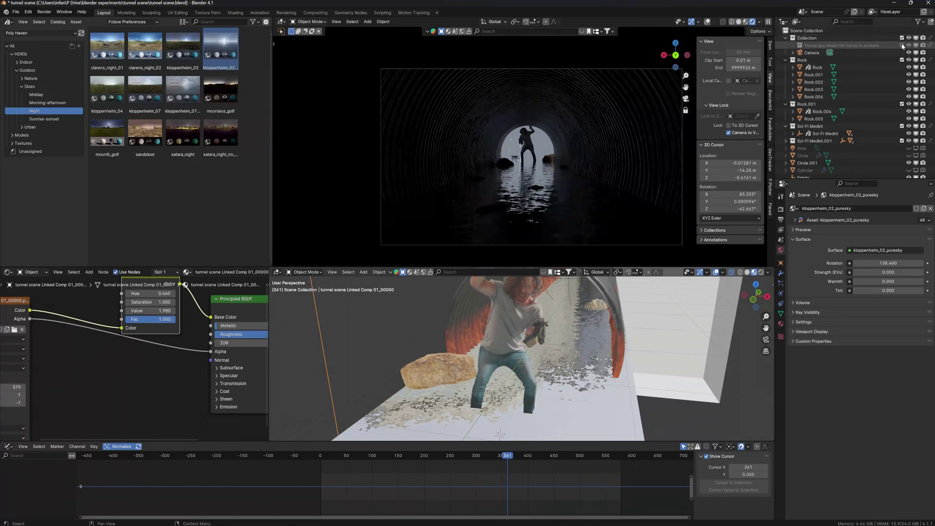
pyautogui.click(532, 306)
pyautogui.press('g')
pyautogui.press('x')
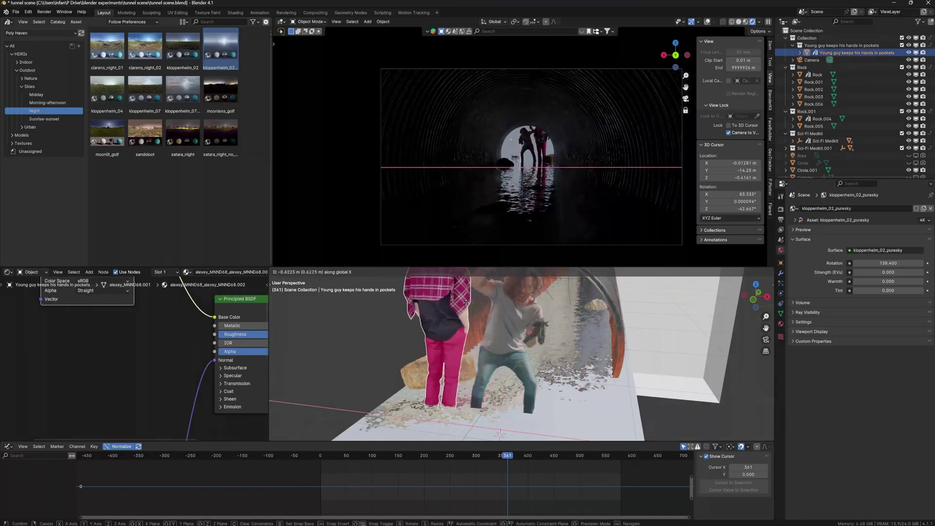
pyautogui.click(466, 306)
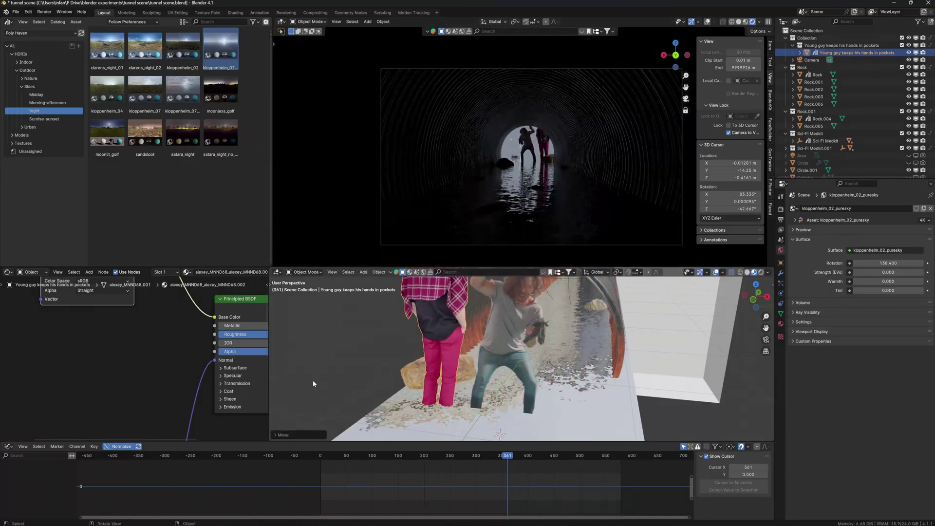
# - Reselect the actor plane and set the Value of its Hue/Saturation/Value node to 2
pyautogui.moveTo(223, 339); pyautogui.dragTo(244, 439, button='middle')
pyautogui.moveTo(133, 381); pyautogui.dragTo(79, 356, button='middle')
pyautogui.click(424, 355)
pyautogui.doubleClick(117, 391)
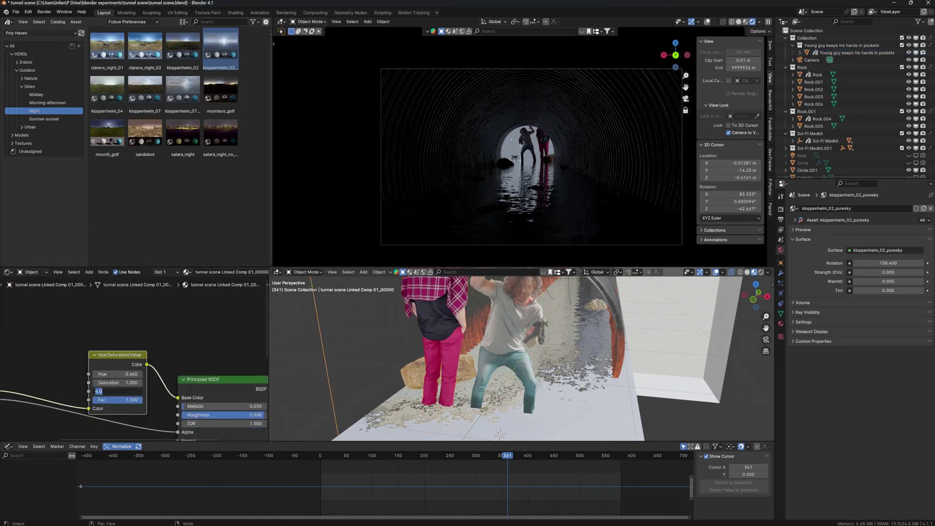
pyautogui.write('2')
pyautogui.press('Return')
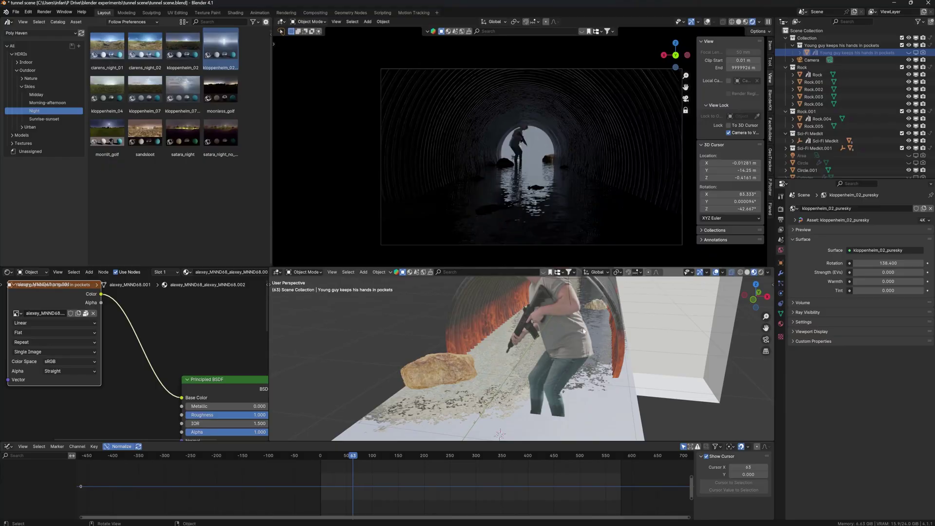
# - Place the 3D cursor on the water strip before the tunnel mouth and add a cube there in the collection named Collection
pyautogui.moveTo(639, 358); pyautogui.dragTo(576, 369, button='middle')
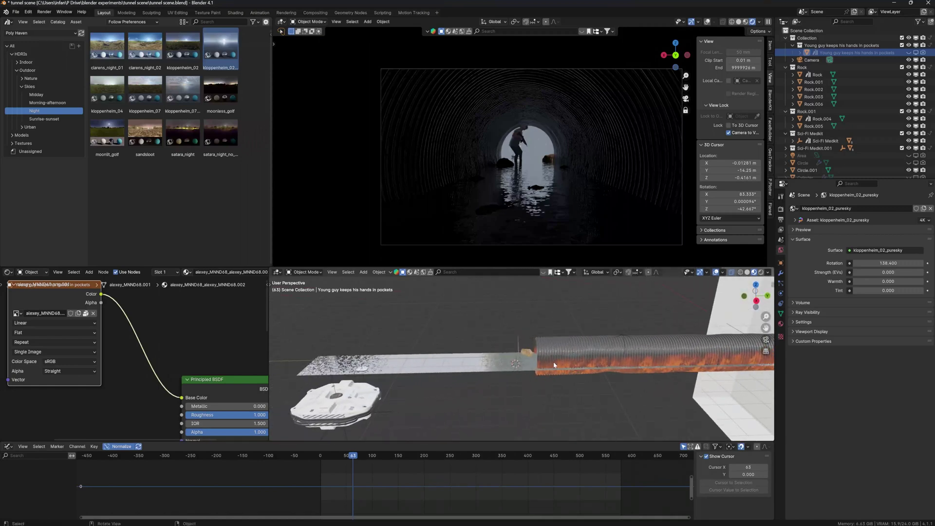
pyautogui.scroll(4, 555, 365)
pyautogui.keyDown('shift'); pyautogui.rightClick(496, 370); pyautogui.keyUp('shift')
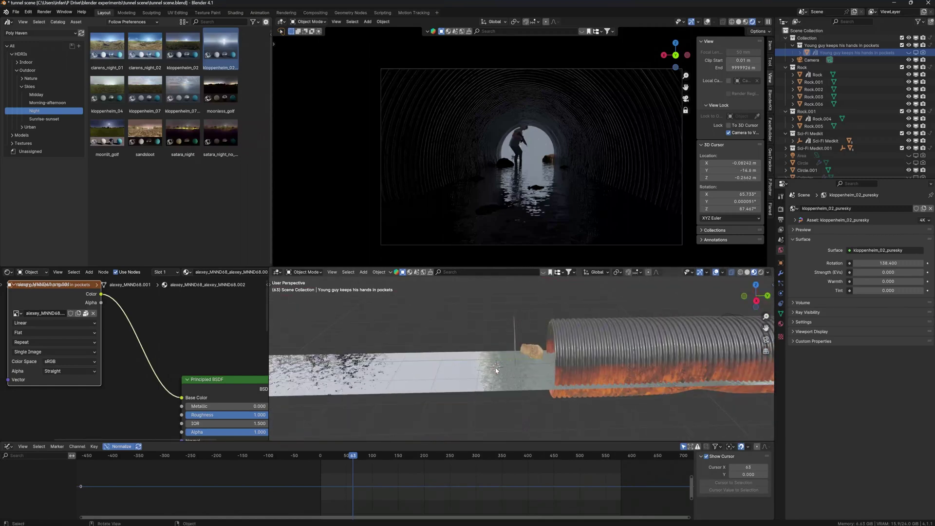
pyautogui.click(808, 37)
pyautogui.click(788, 37)
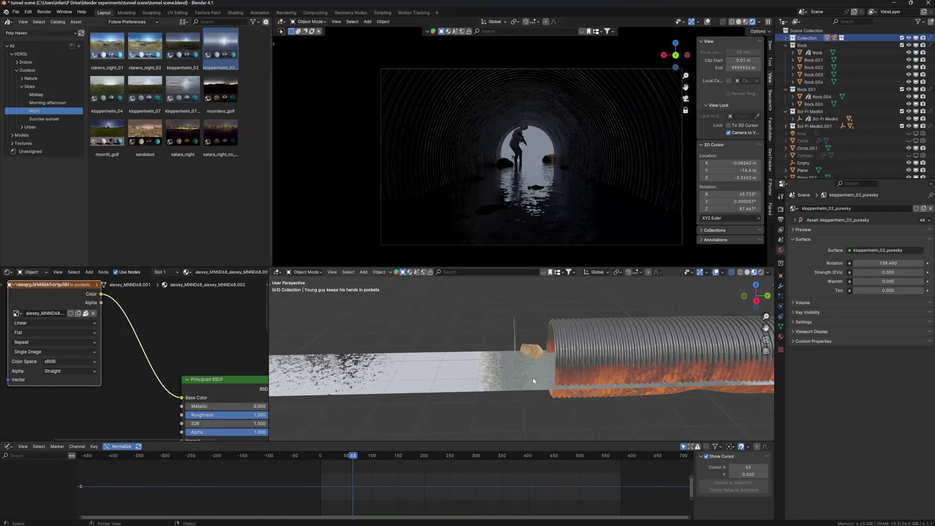
pyautogui.hotkey('shift', 'a')
pyautogui.moveTo(526, 385)
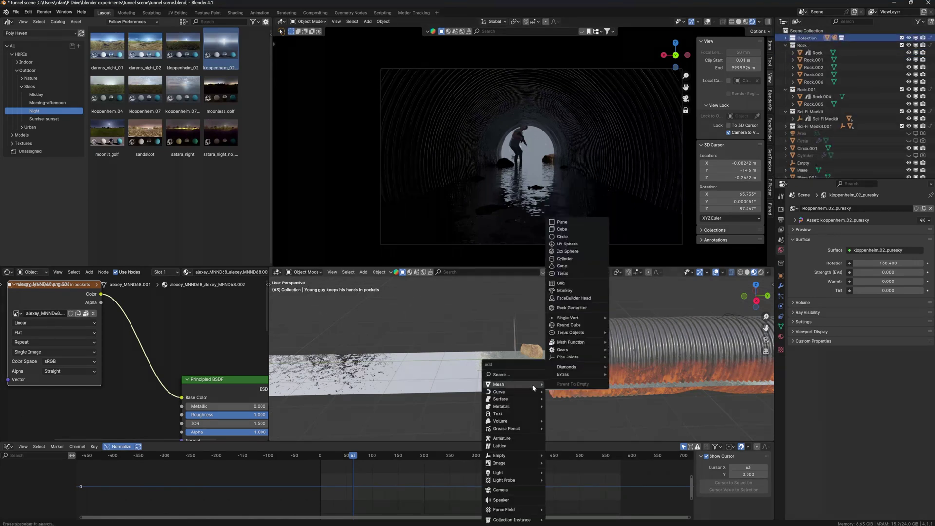
pyautogui.click(568, 231)
# - Stretch the cube and shift it along the Y axis so that it encloses the tunnel, and apply its transform
pyautogui.press('s')
pyautogui.press('x')
pyautogui.click(510, 395)
pyautogui.press('g')
pyautogui.press('x')
pyautogui.press('y')
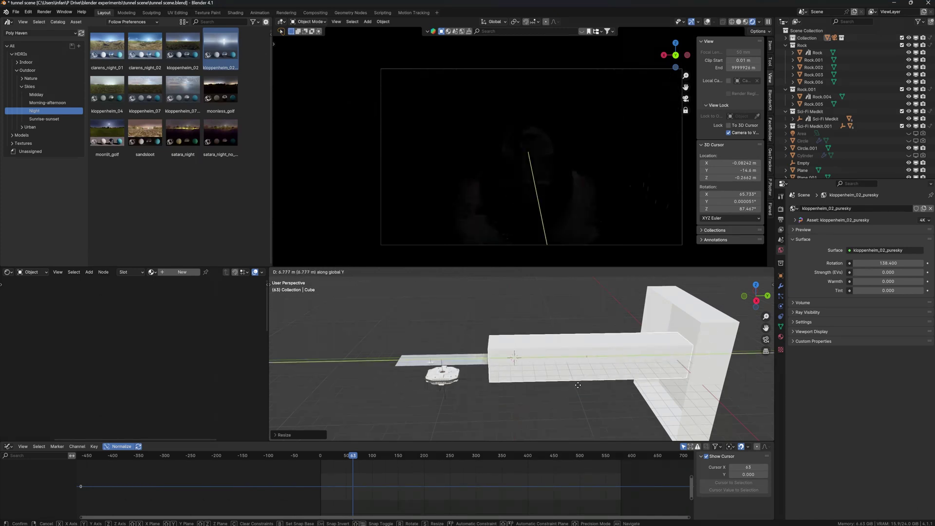
pyautogui.click(586, 384)
pyautogui.hotkey('ctrl', 'a')
pyautogui.click(549, 393)
# - Give the cube a new material named VOLUME and delete its Principled BSDF node
pyautogui.click(183, 272)
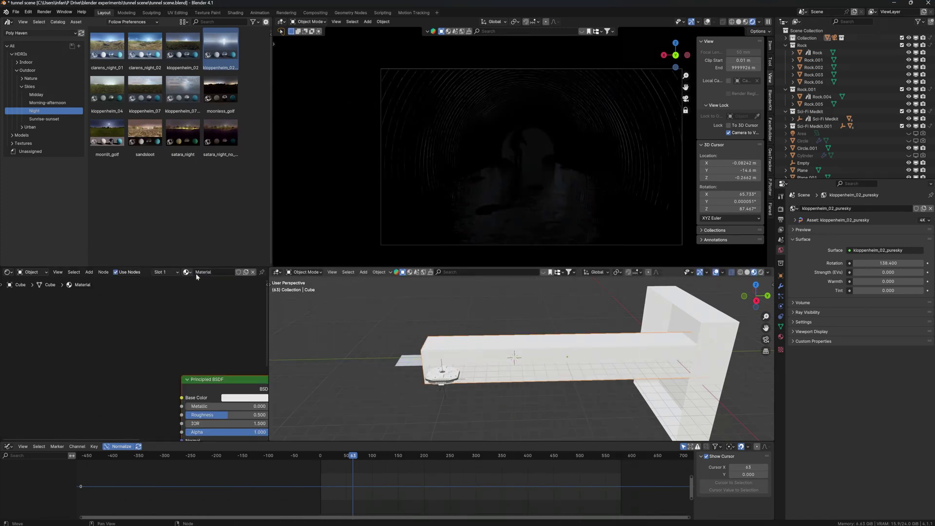
pyautogui.write('VOLUME')
pyautogui.press('Return')
pyautogui.press('Home')
pyautogui.click(134, 362)
pyautogui.press('x')
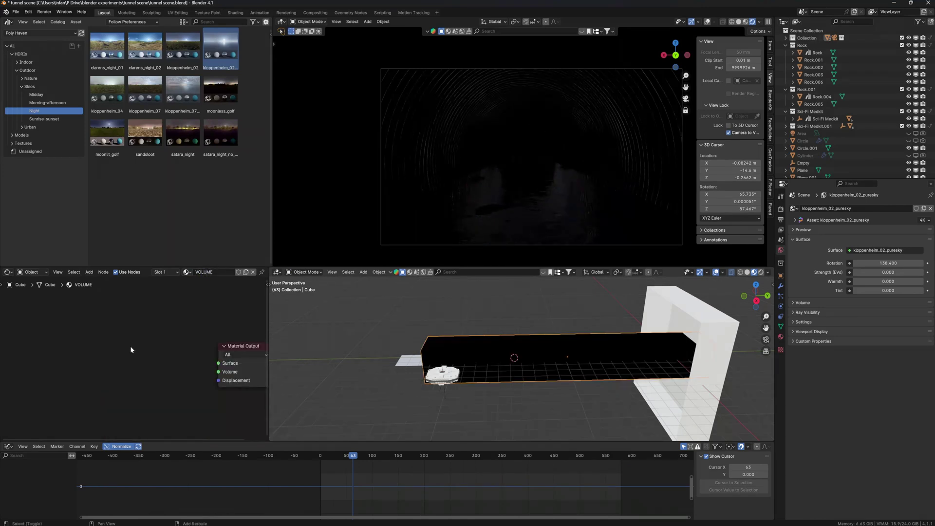
# - Add a Volume Scatter node feeding the Material Output's Volume input and set its Anisotropy to 0.6
pyautogui.hotkey('shift', 'a')
pyautogui.write('VOL')
pyautogui.click(165, 367)
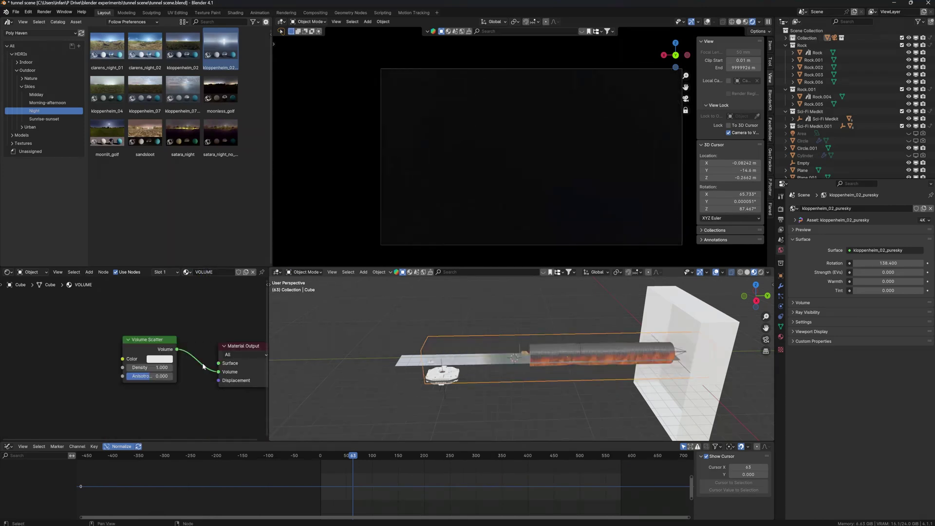
pyautogui.click(156, 375)
pyautogui.write('0.6')
pyautogui.press('Return')
# - Try a Volume Scatter Density of 0.01, and set it to 0.05 for thicker fog
pyautogui.click(153, 368)
pyautogui.write('0.01')
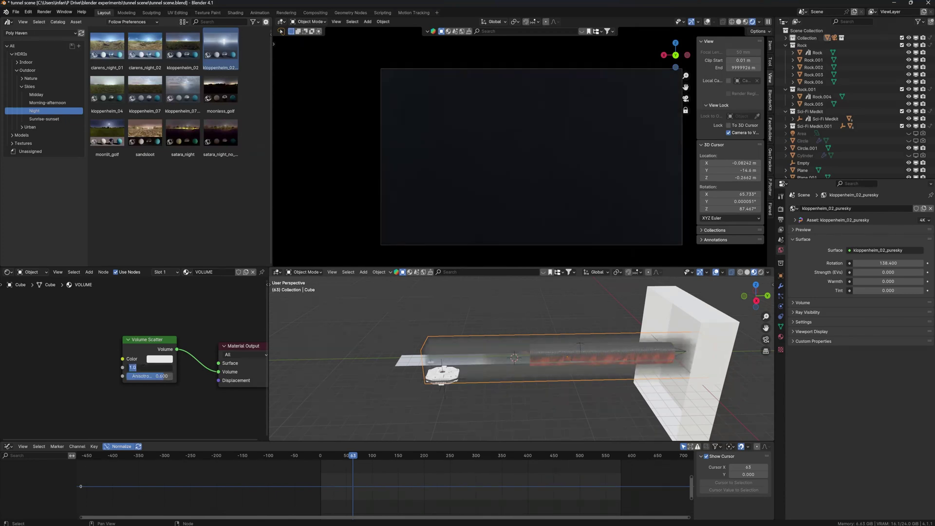
pyautogui.press('Return')
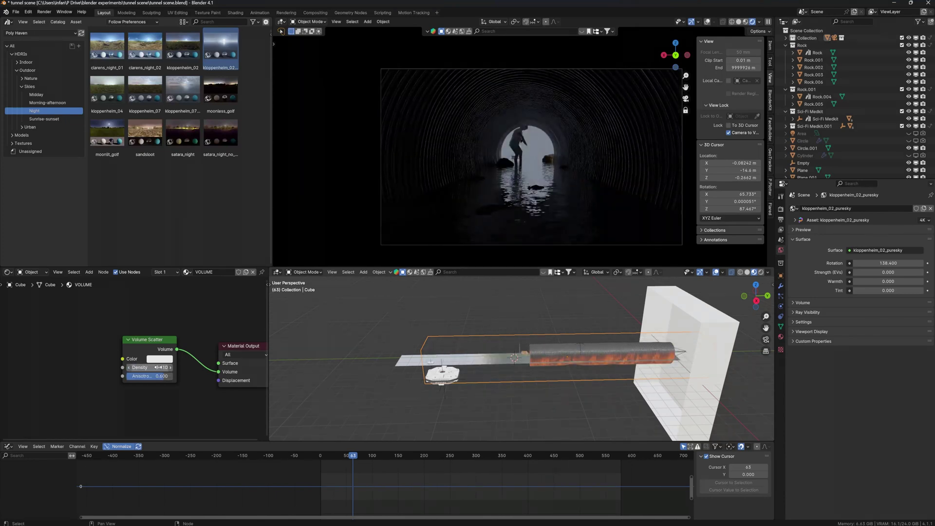
pyautogui.click(159, 368)
pyautogui.write('0.05')
pyautogui.press('Return')
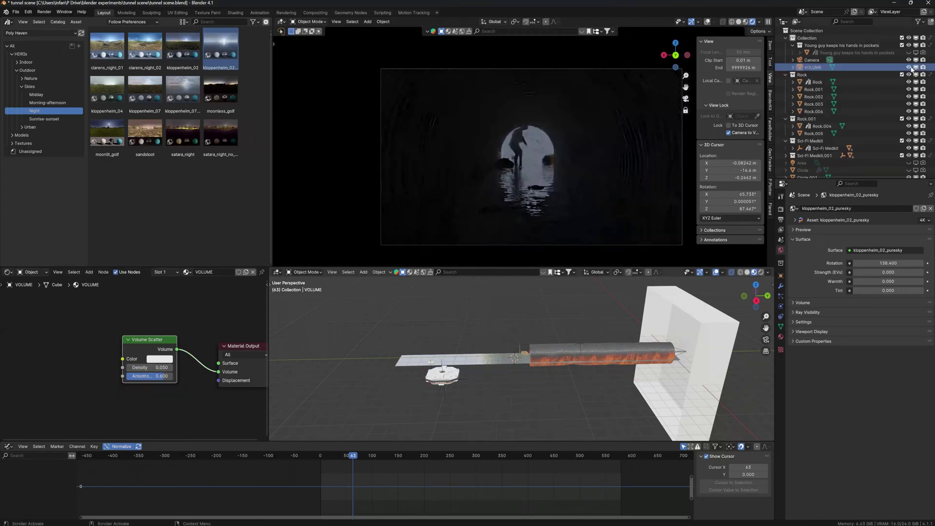
# - Scrub through the actor's performance and stop at frame 313, where the rifle fire starts
pyautogui.click(454, 456)
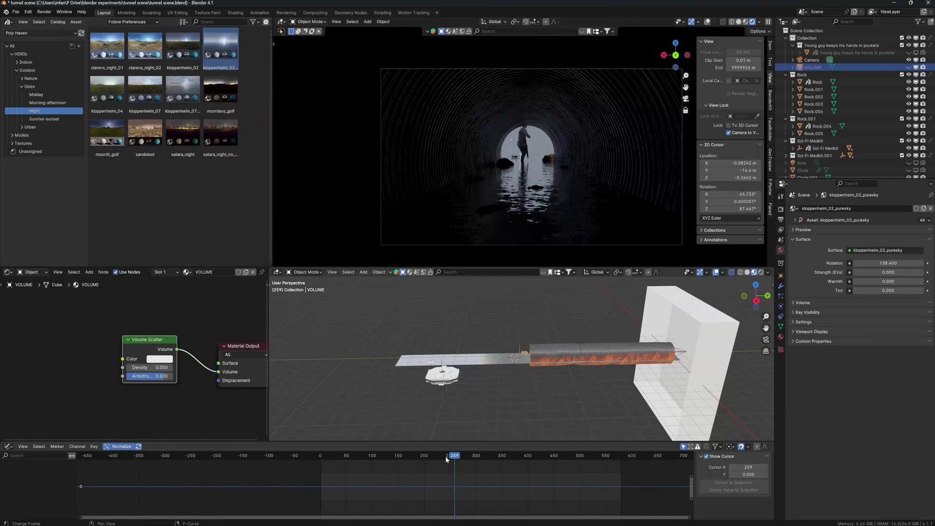
pyautogui.moveTo(522, 458); pyautogui.dragTo(483, 467)
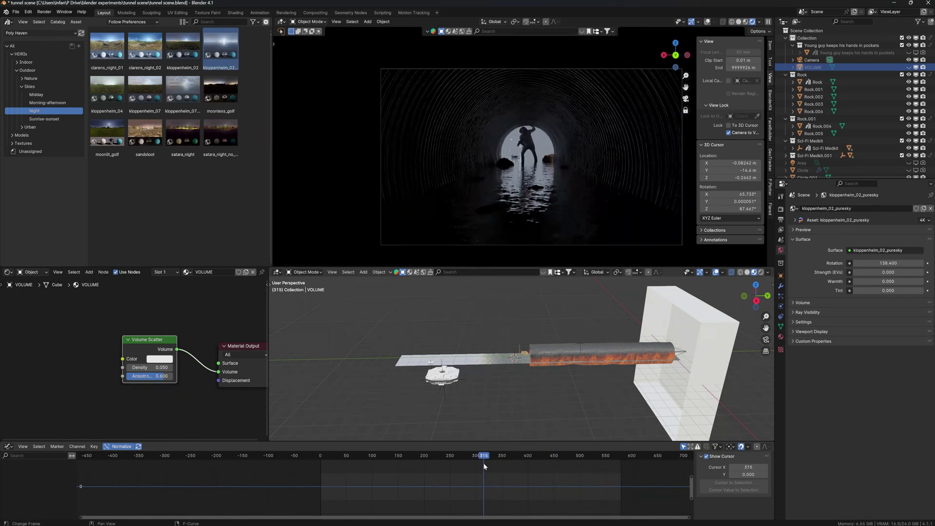
pyautogui.moveTo(479, 466); pyautogui.dragTo(469, 463)
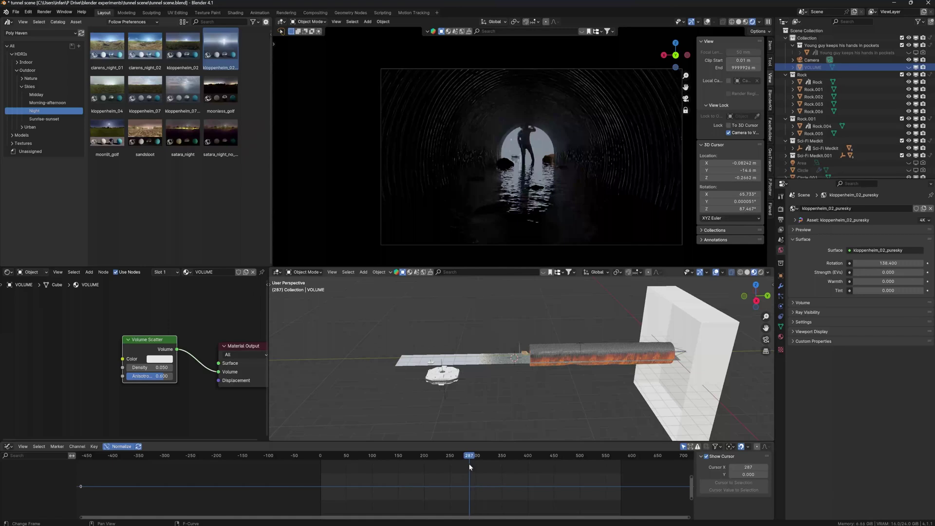
pyautogui.press('space')
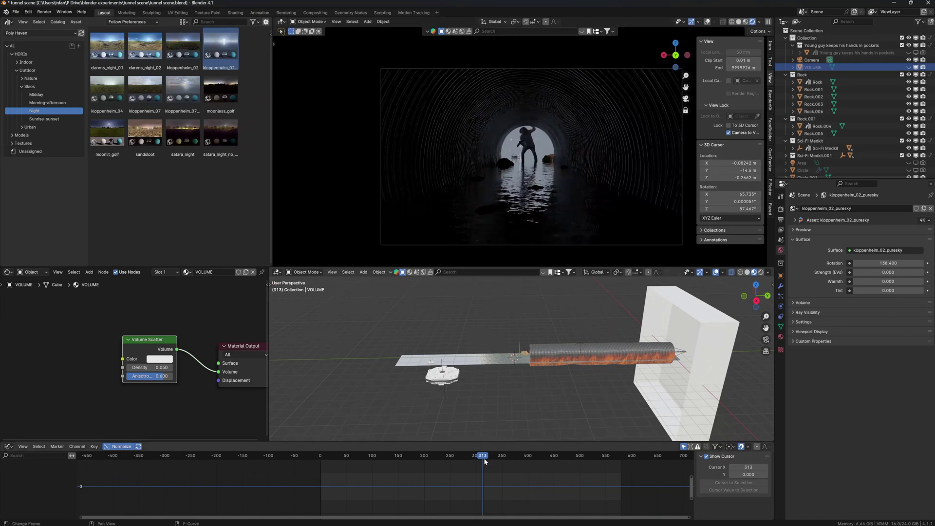
# - Place the 3D cursor at the actor's rifle muzzle and import the Automatic_Fire_05 straight long clip as an image plane
pyautogui.scroll(8, 518, 373)
pyautogui.moveTo(526, 372); pyautogui.dragTo(451, 371, button='middle')
pyautogui.scroll(7, 520, 361)
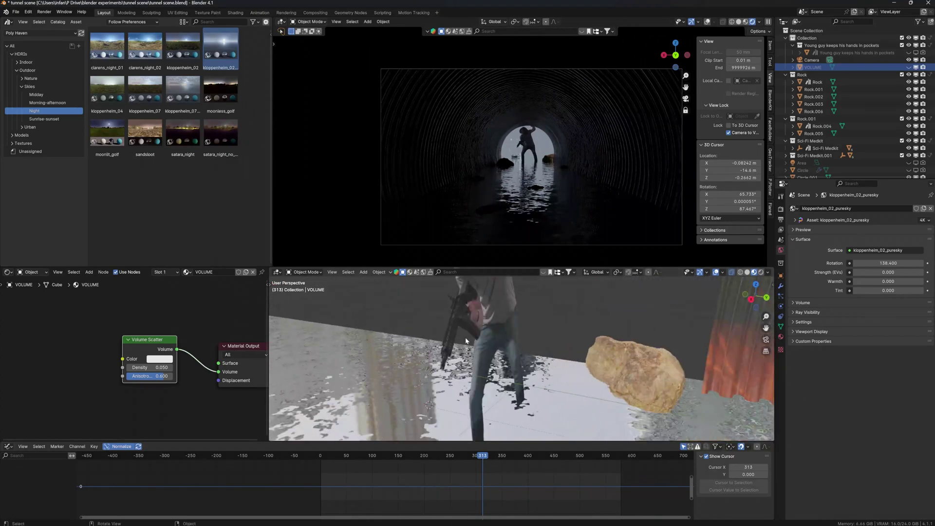
pyautogui.rightClick(452, 370)
pyautogui.press('Escape')
pyautogui.keyDown('shift'); pyautogui.rightClick(445, 368); pyautogui.keyUp('shift')
pyautogui.hotkey('shift', 'a')
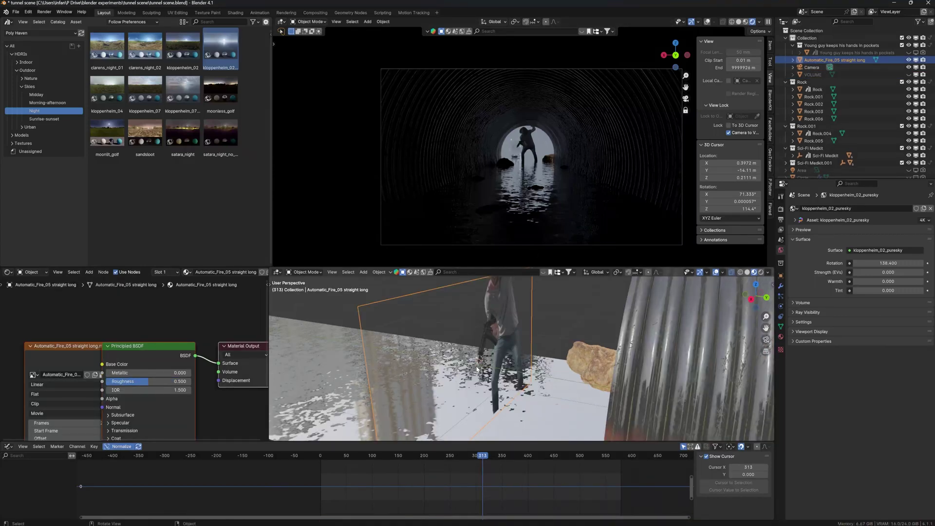
# - Replace the muzzle-flash plane's Principled BSDF with an Emission shader linking the movie texture's Color to the Surface output
pyautogui.scroll(-2, 146, 351)
pyautogui.click(160, 312)
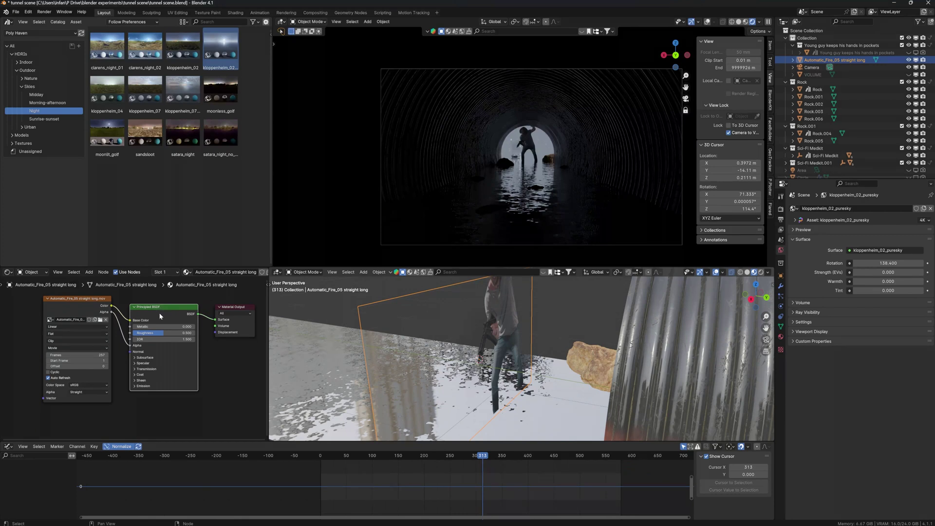
pyautogui.press('x')
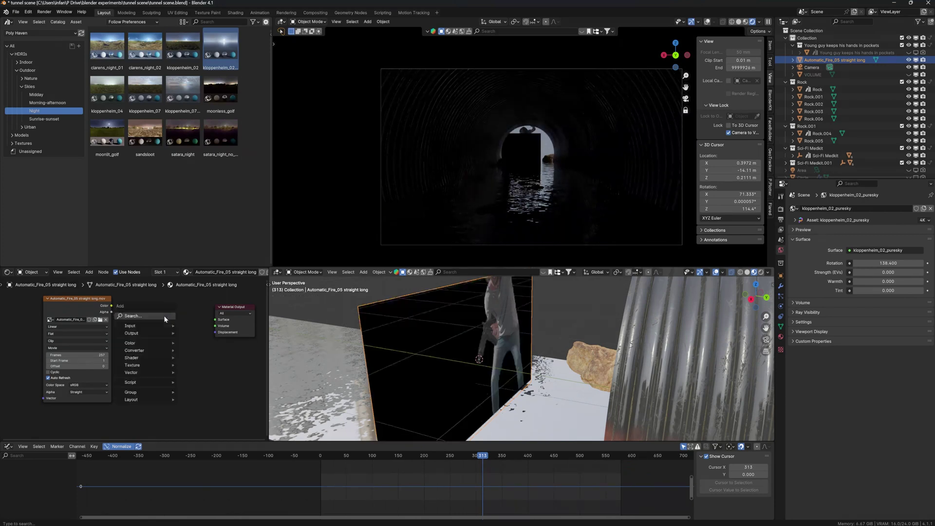
pyautogui.hotkey('shift', 'a')
pyautogui.write('emission')
pyautogui.press('Return')
pyautogui.click(152, 323)
pyautogui.moveTo(111, 306); pyautogui.dragTo(216, 320)
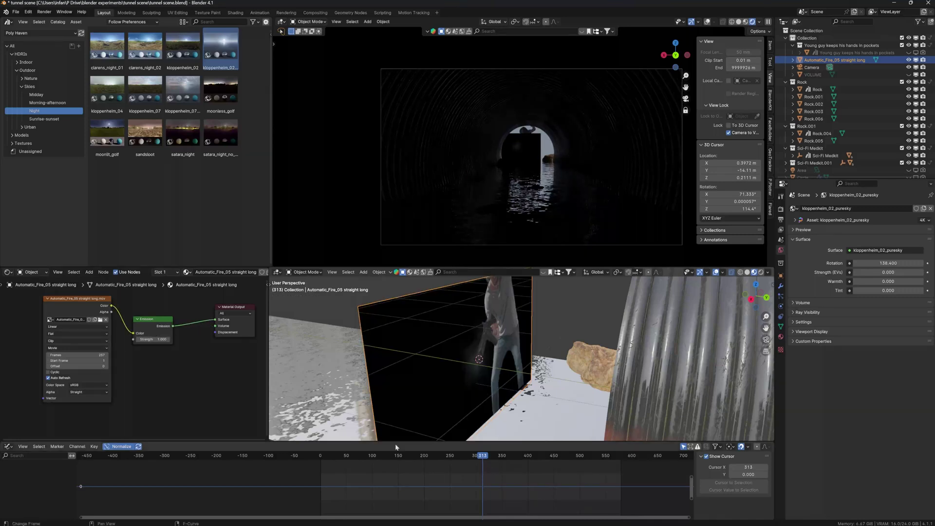
# - Set the muzzle-flash movie texture's Start Frame to 313
pyautogui.click(76, 361)
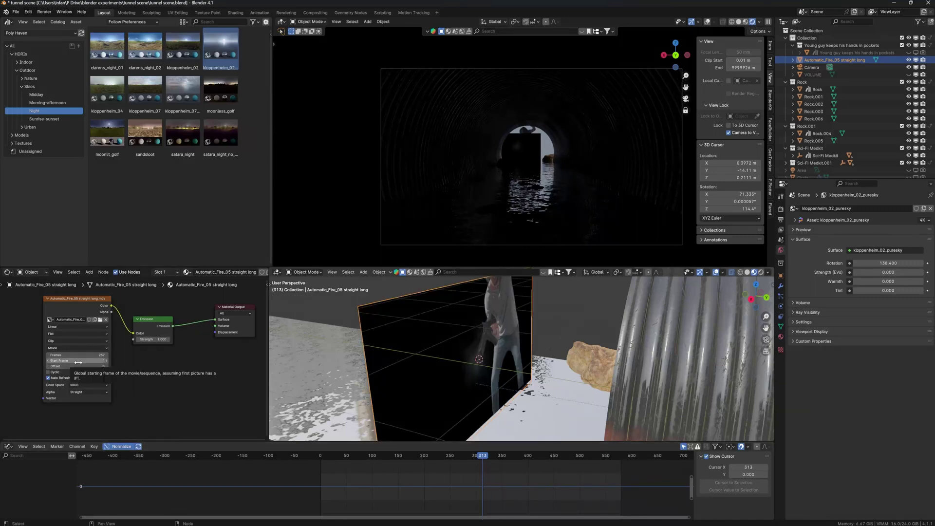
pyautogui.write('313')
pyautogui.press('Return')
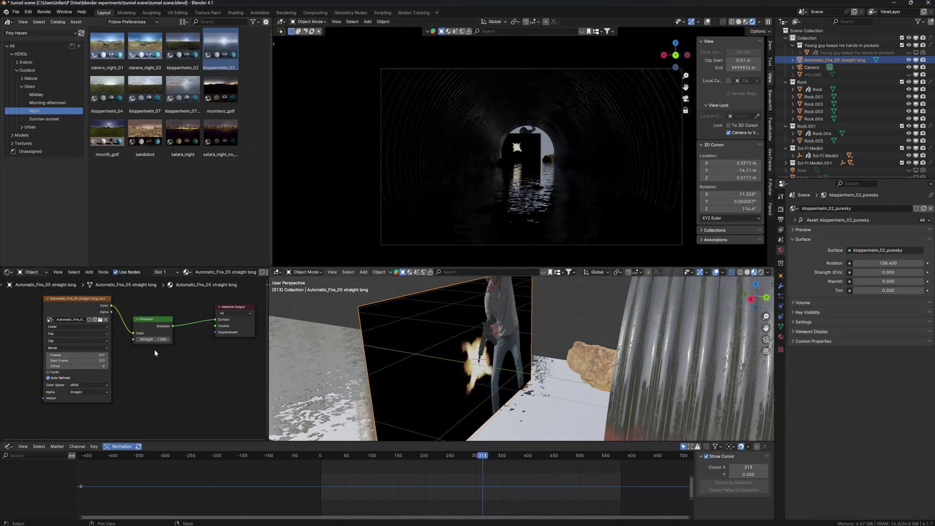
# - Add a Transparent BSDF and combine it with the Emission shader through a Mix Shader feeding the Surface output
pyautogui.hotkey('shift', 'a')
pyautogui.click(146, 376)
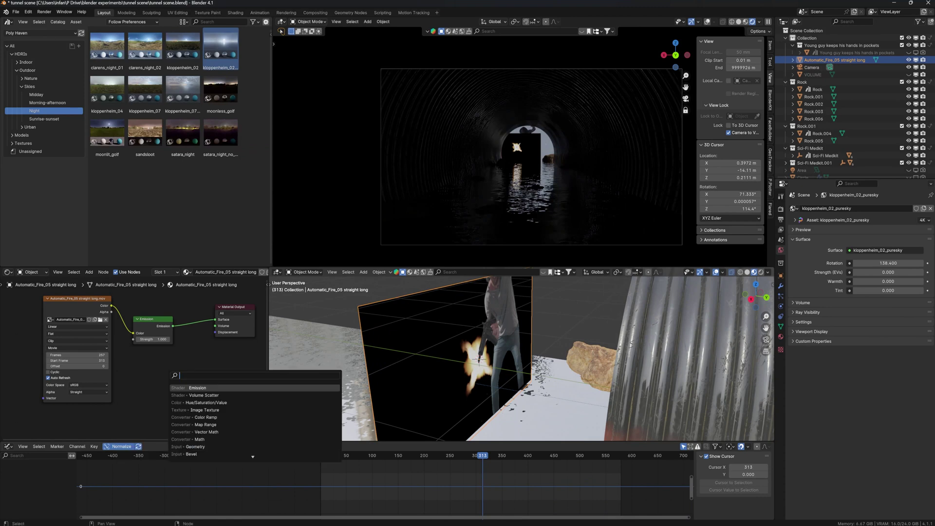
pyautogui.write('TRAN')
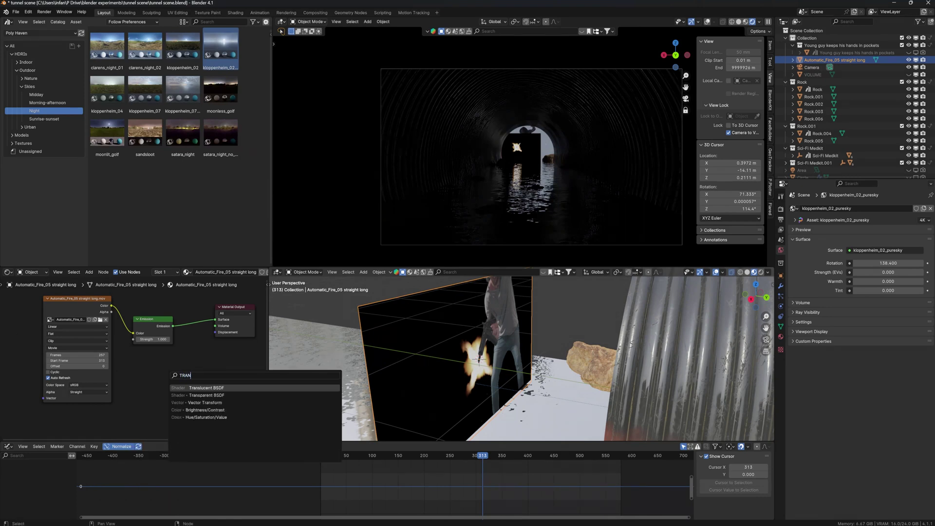
pyautogui.click(193, 395)
pyautogui.moveTo(222, 319); pyautogui.dragTo(233, 337)
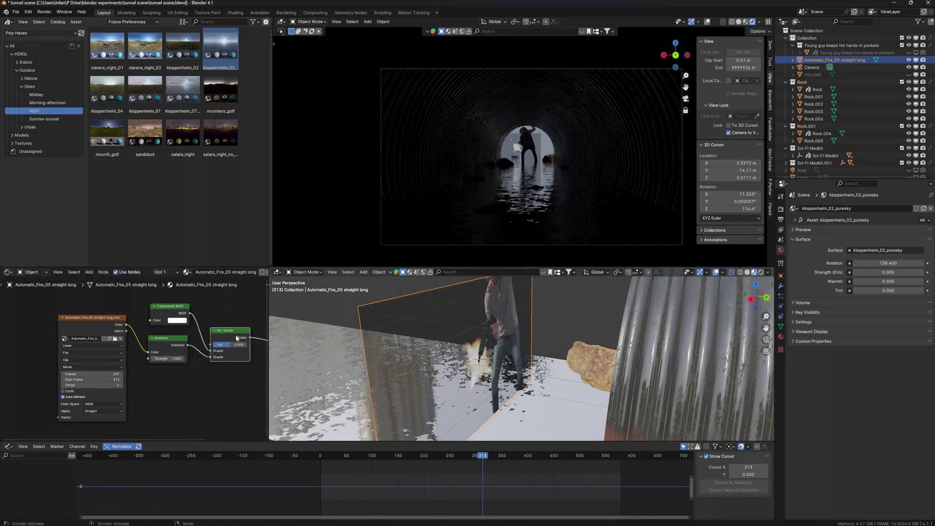
pyautogui.moveTo(233, 336); pyautogui.dragTo(171, 335, button='middle')
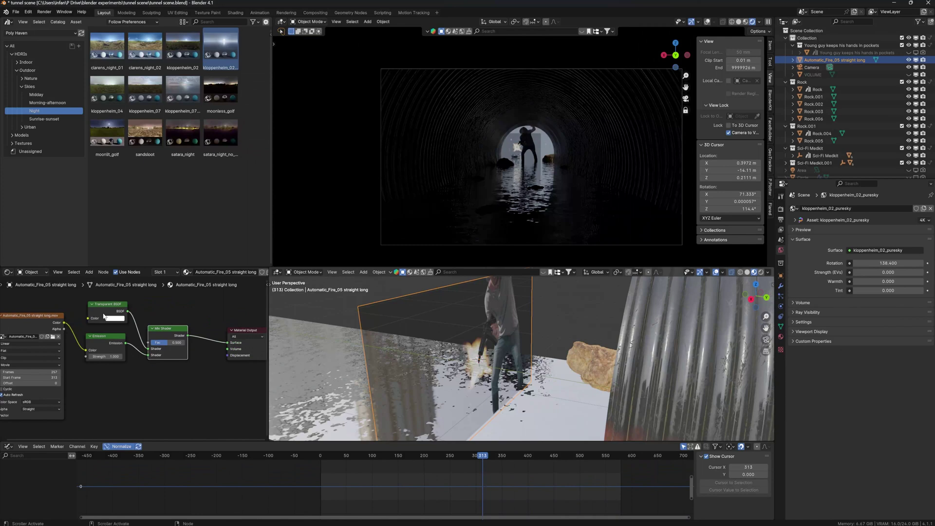
# - Link the movie texture's Alpha output to the Mix Shader's Fac input
pyautogui.click(104, 313)
pyautogui.keyDown('shift'); pyautogui.click(104, 336); pyautogui.keyUp('shift')
pyautogui.click(131, 330)
pyautogui.moveTo(64, 330); pyautogui.dragTo(151, 342)
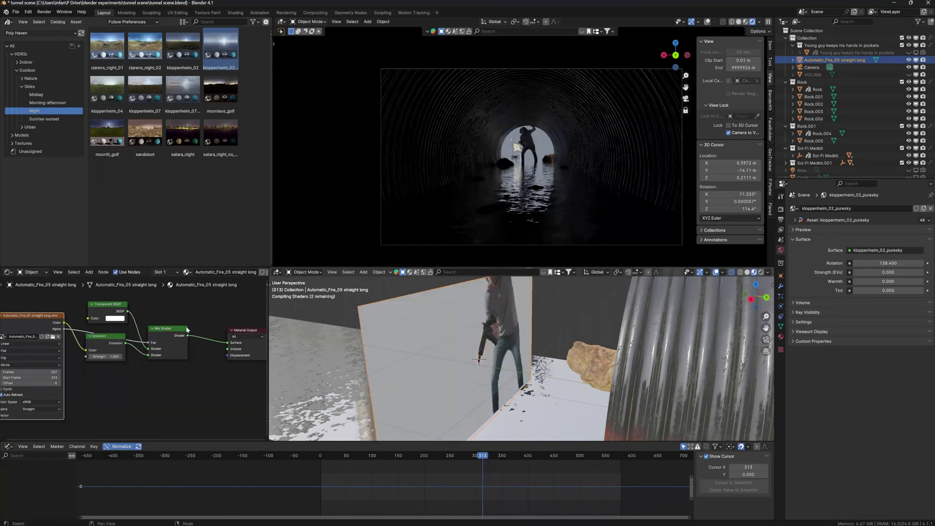
# - Move the muzzle-flash plane slightly along global Y, in front of the actor's rifle
pyautogui.moveTo(482, 368); pyautogui.dragTo(475, 365, button='middle')
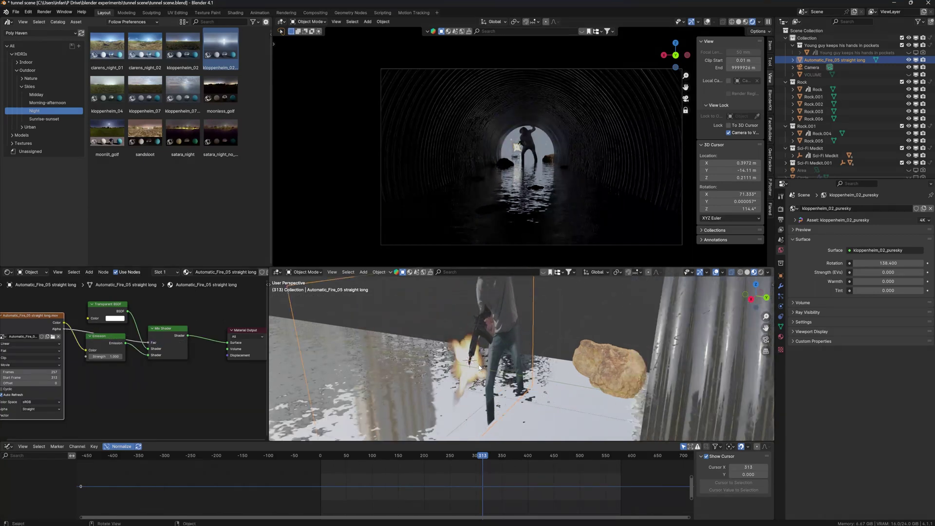
pyautogui.press('g')
pyautogui.press('y')
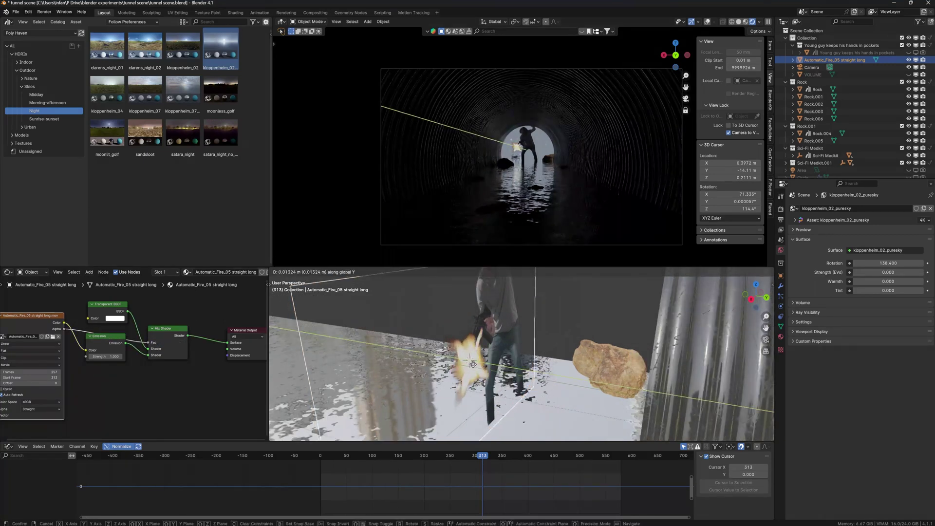
pyautogui.click(473, 364)
# - Set the muzzle flash's Emission strength to 60 and play the shot
pyautogui.moveTo(104, 357); pyautogui.dragTo(110, 357)
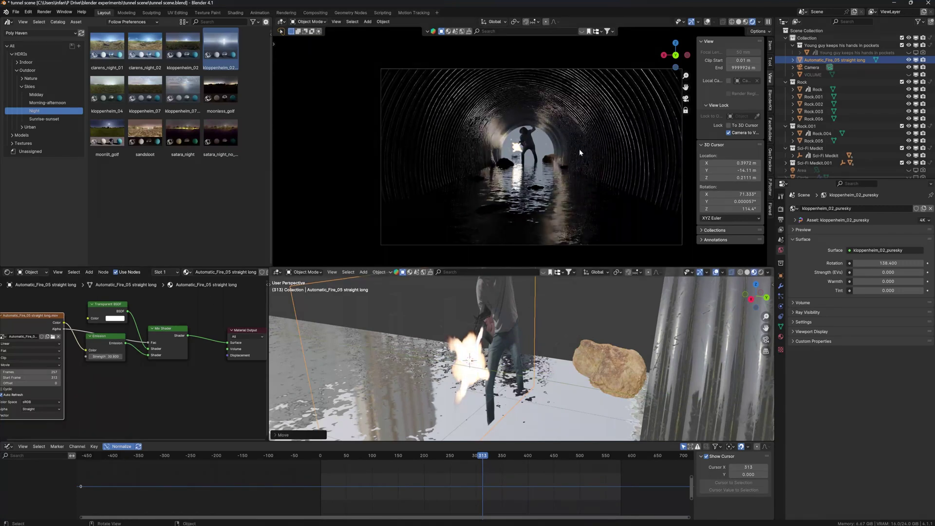
pyautogui.moveTo(105, 357)
pyautogui.mouseDown()
pyautogui.moveTo(186, 357)
pyautogui.moveTo(122, 356)
pyautogui.mouseUp()
pyautogui.press('space')
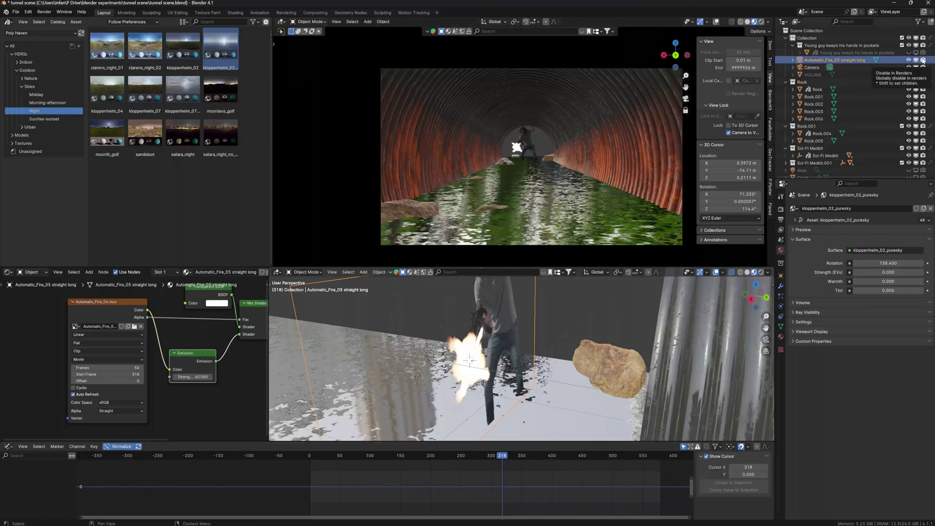
# - Keyframe the muzzle-flash plane's render and viewport visibility as enabled at frame 318 and disabled at frame 317
pyautogui.press('i')
pyautogui.press('Left')
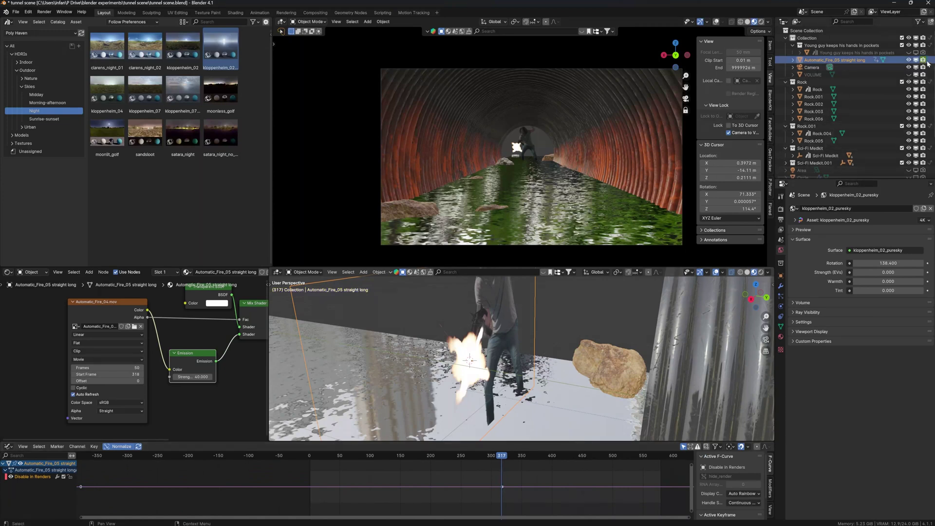
pyautogui.press('i')
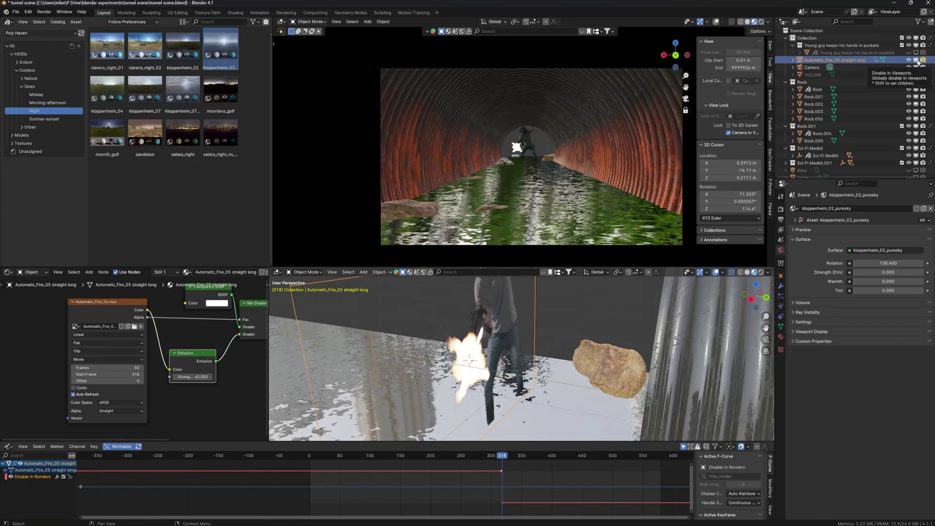
pyautogui.press('i')
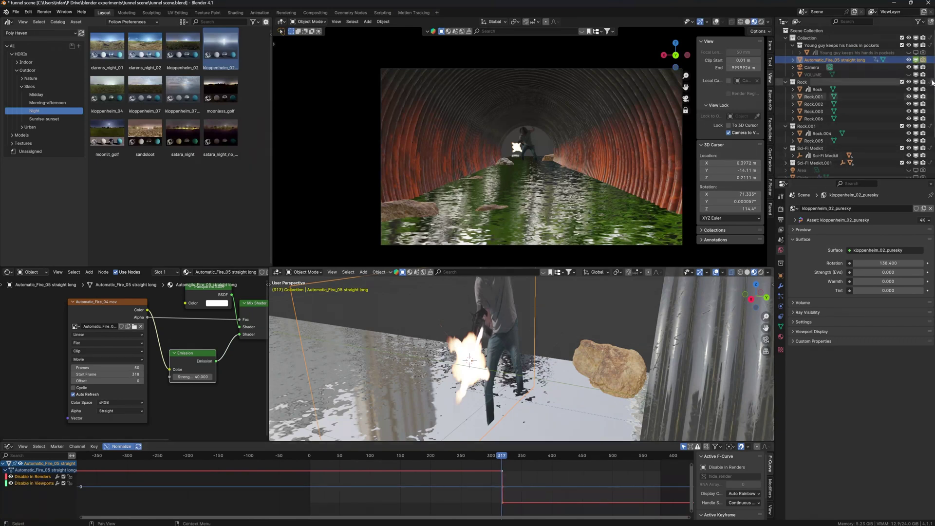
pyautogui.click(917, 59)
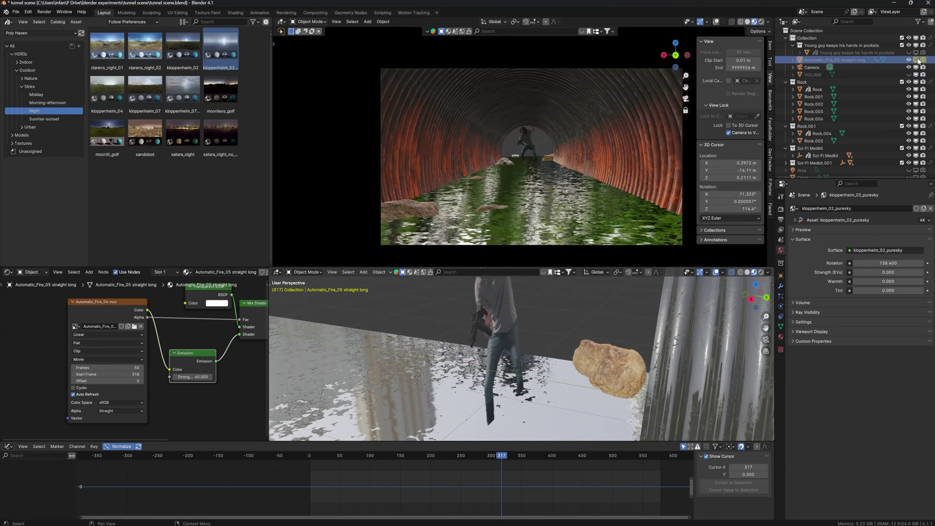
# - Play the animation from shortly before frame 318 to check when the muzzle flash appears
pyautogui.click(491, 457)
pyautogui.press('space')
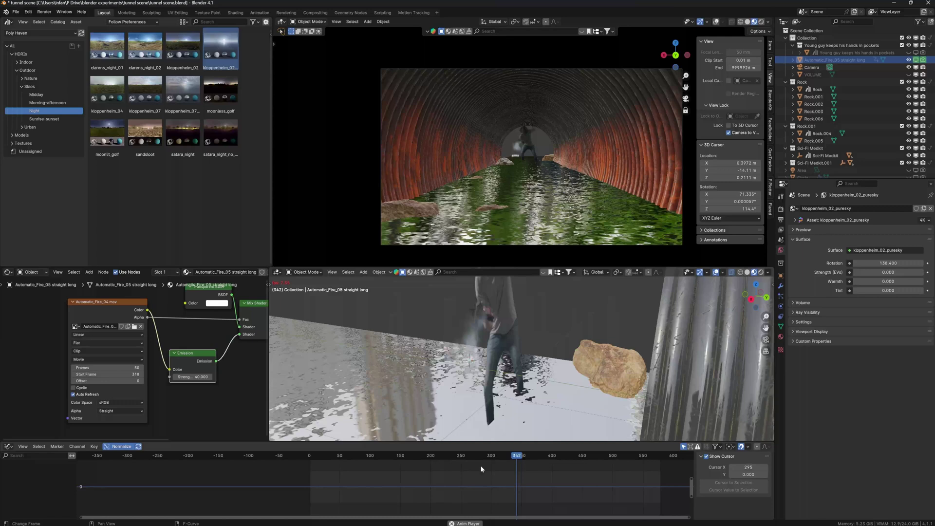
pyautogui.press('space')
# - Keyframe the muzzle-flash plane's location at frame 318 and delete its Y Location channel
pyautogui.moveTo(480, 465); pyautogui.dragTo(500, 472)
pyautogui.click(485, 338)
pyautogui.press('KP_Decimal')
pyautogui.press('n')
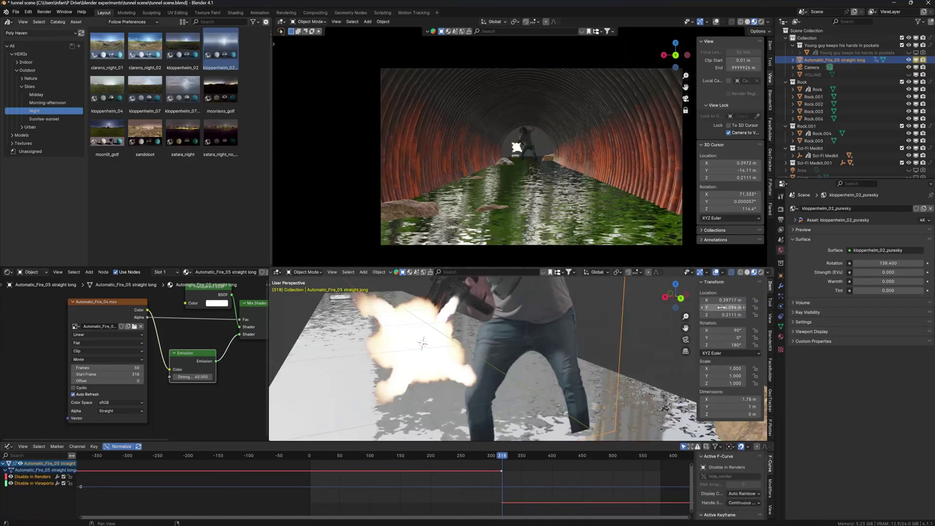
pyautogui.press('i')
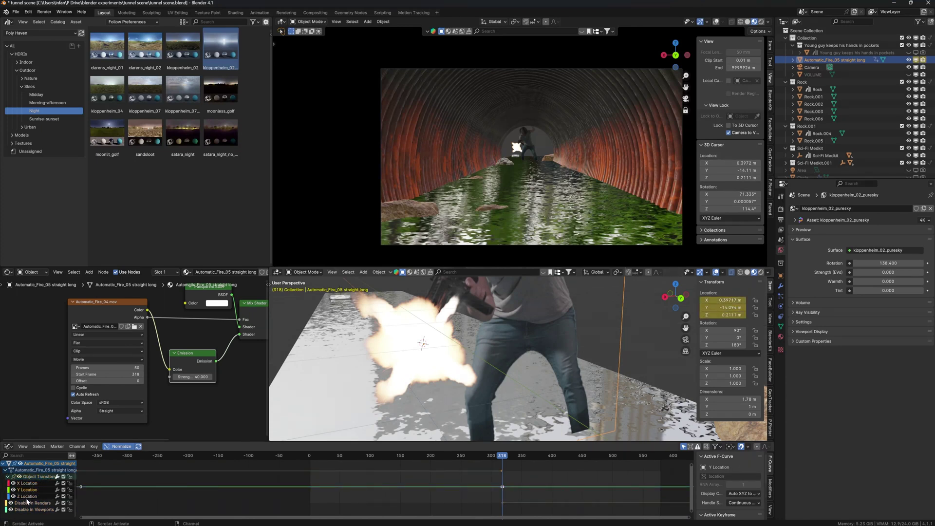
pyautogui.click(28, 489)
pyautogui.press('Delete')
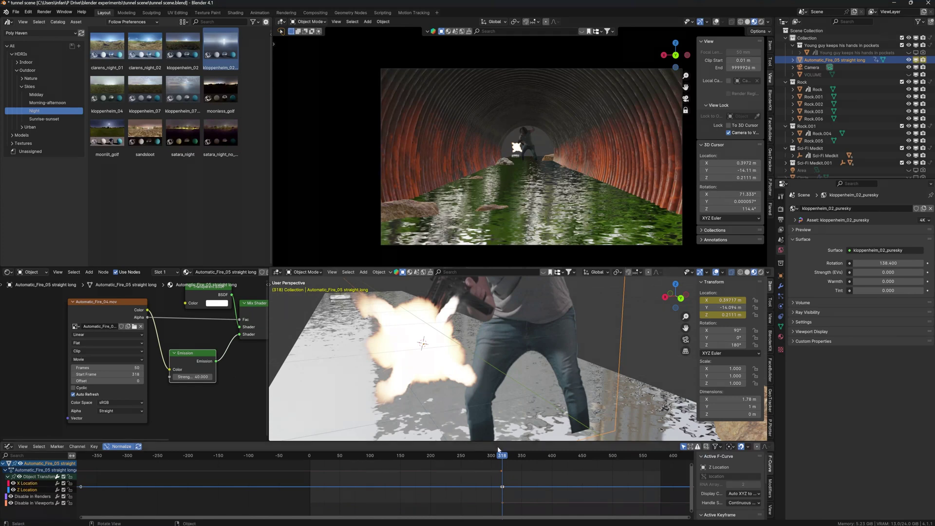
# - At frame 324, move the flash onto the rifle muzzle with Y locked, to about X 0.248 m and Z 0.381 m, and keyframe it
pyautogui.press('space')
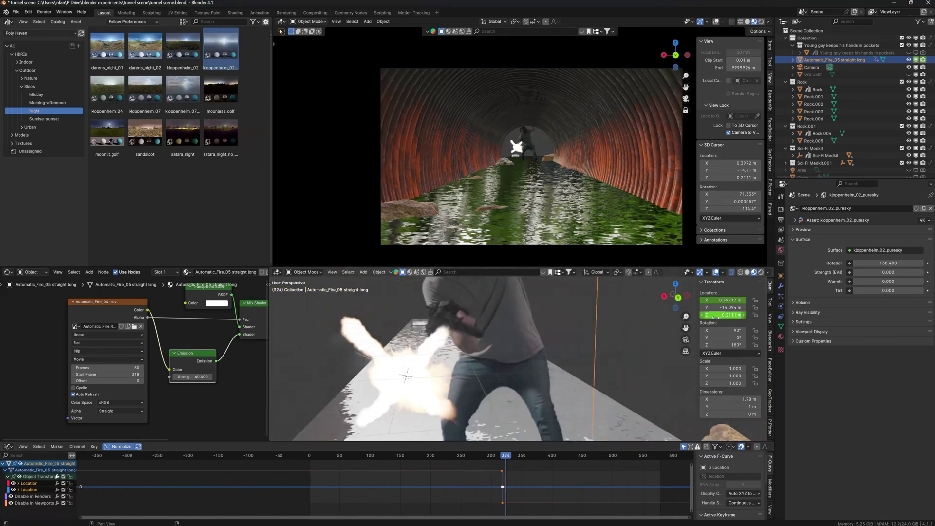
pyautogui.press('g')
pyautogui.hotkey('shift', 'y')
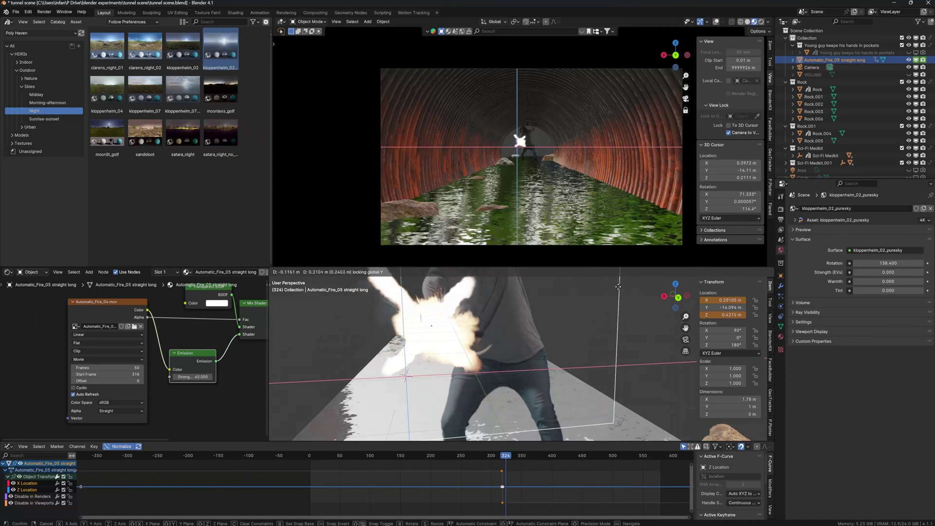
pyautogui.click(632, 299)
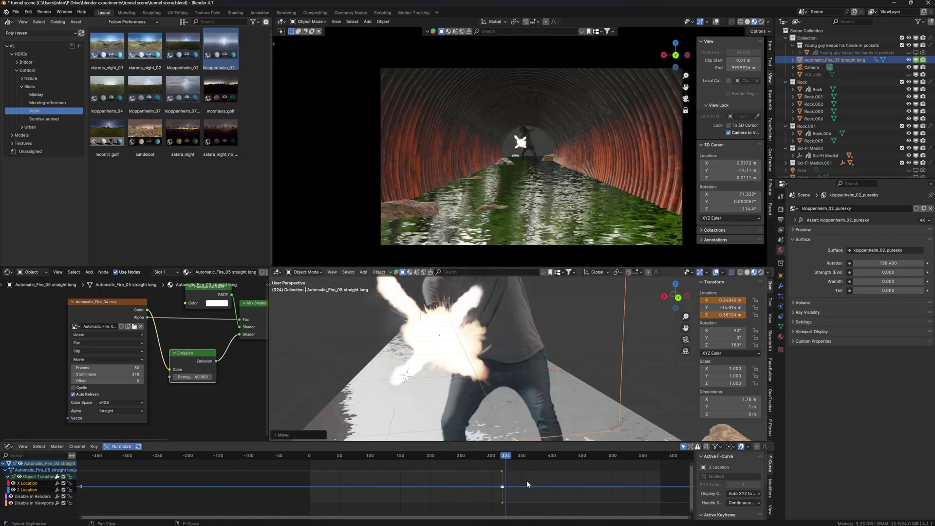
pyautogui.press('i')
pyautogui.click(502, 490)
# - Keyframe the flash plane's position at frame 339 at about X 0.250 m and Z 0.327 m
pyautogui.press('space')
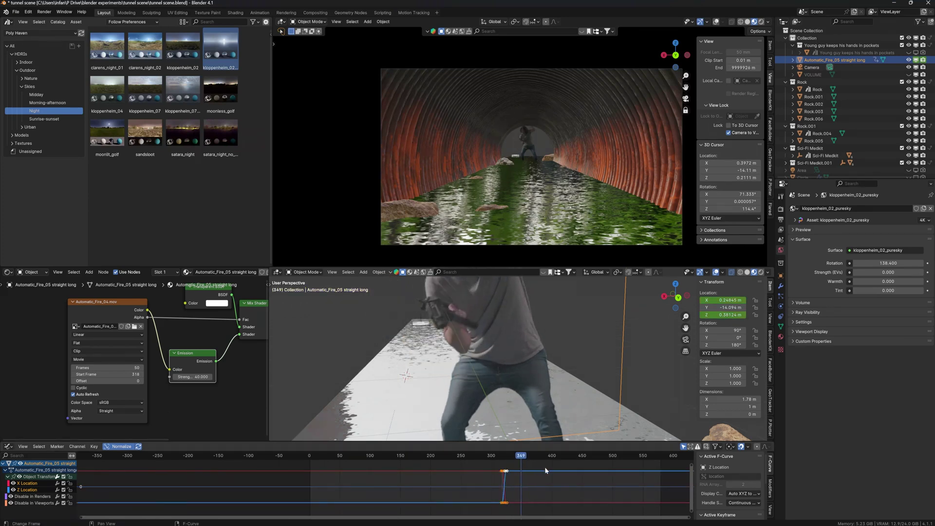
pyautogui.press('i')
pyautogui.click(502, 487)
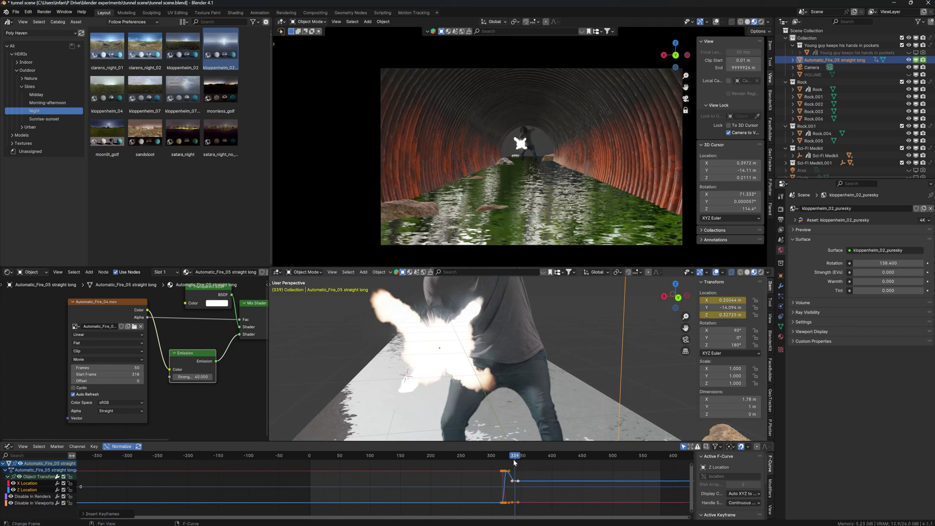
# - At frame 333, shift the flash back onto the muzzle at about X 0.260 m and Z 0.326 m and keyframe its location
pyautogui.moveTo(514, 458); pyautogui.dragTo(511, 458)
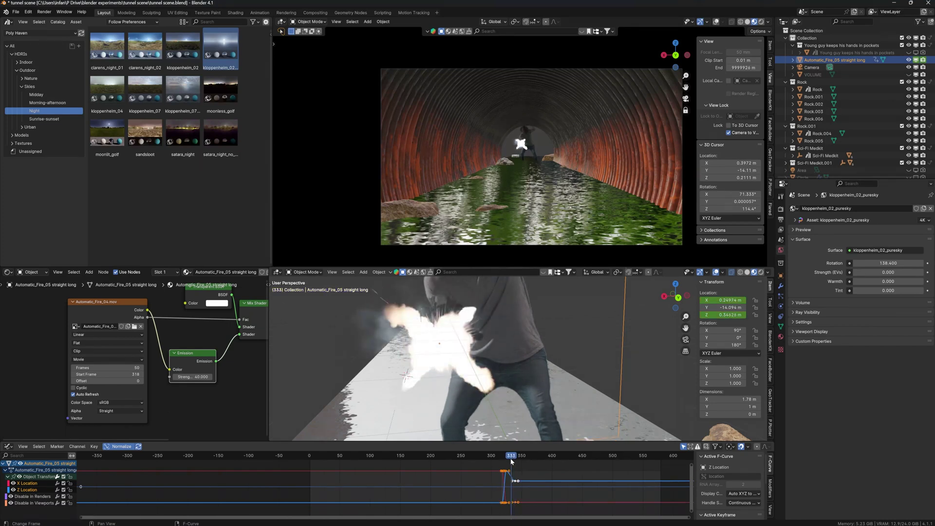
pyautogui.moveTo(476, 366); pyautogui.dragTo(474, 370)
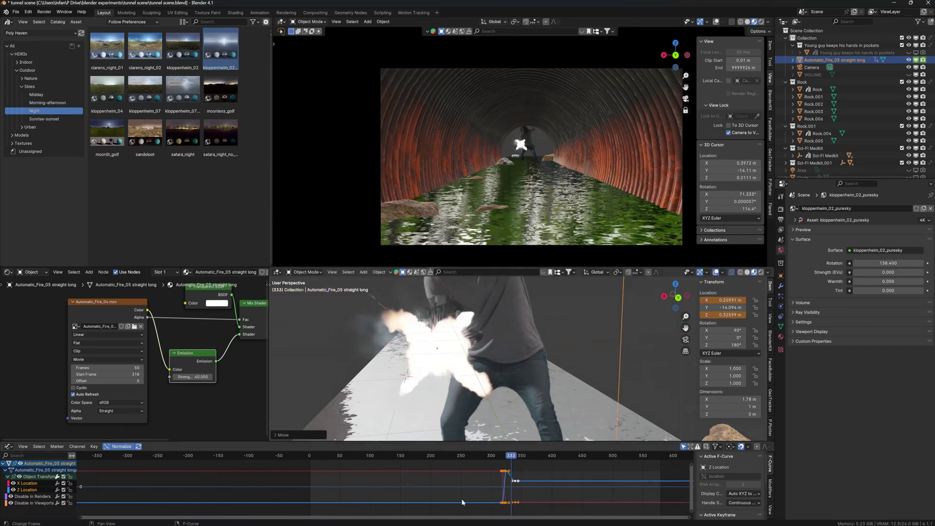
pyautogui.press('i')
pyautogui.click(458, 488)
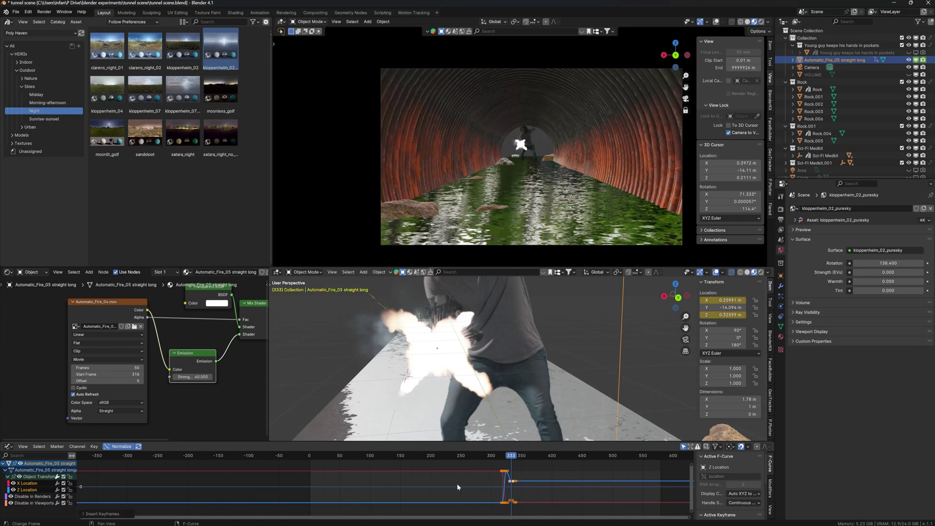
pyautogui.moveTo(512, 458); pyautogui.dragTo(513, 461)
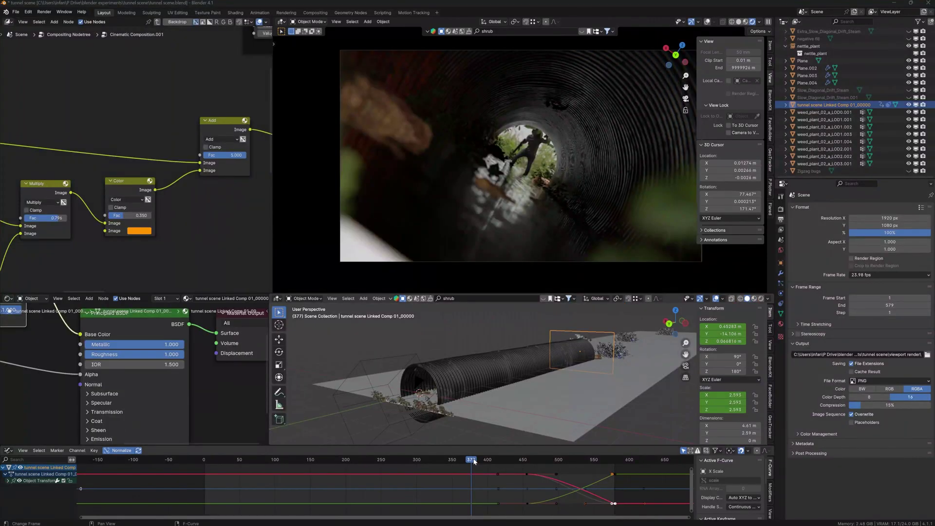
# - Scrub between frames 377 and 526 to examine how the tunnel scene Linked Comp 01 plane moves and scales through the tunnel
pyautogui.moveTo(474, 461); pyautogui.dragTo(506, 469)
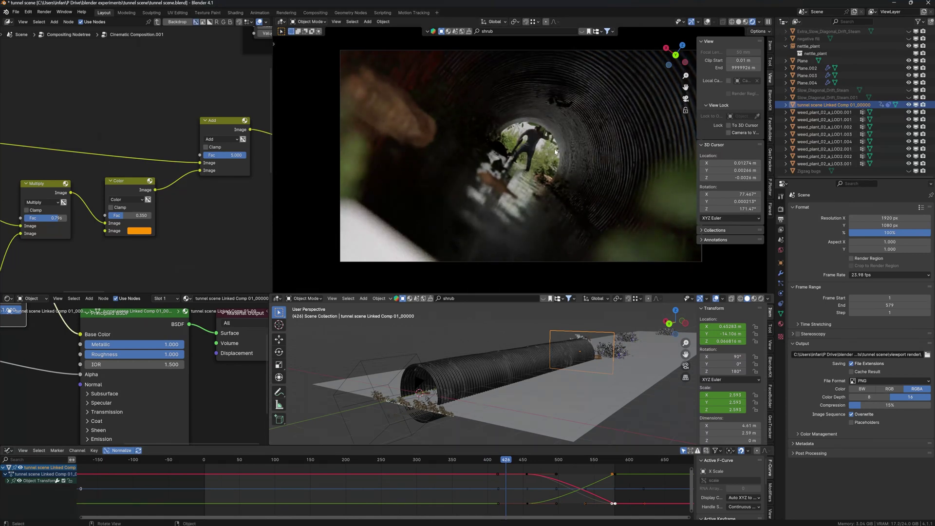
pyautogui.moveTo(513, 466); pyautogui.dragTo(526, 464)
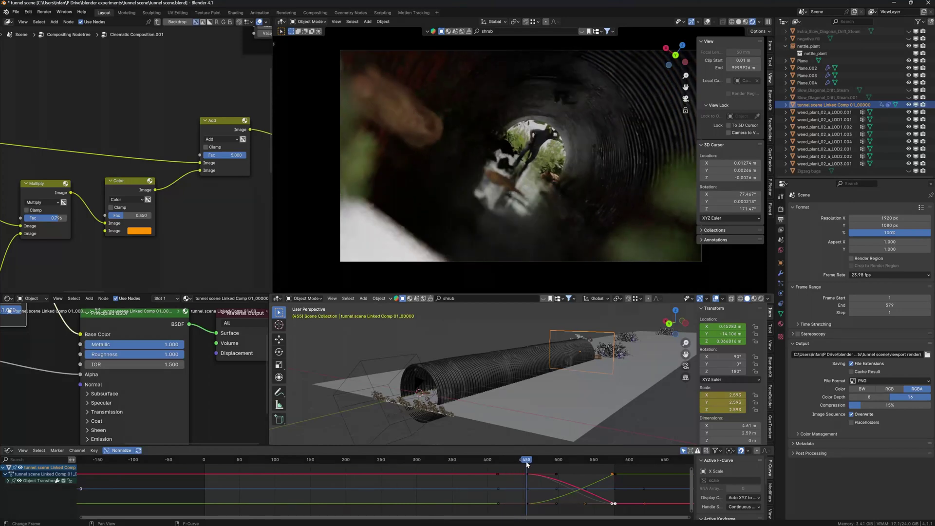
pyautogui.moveTo(580, 371); pyautogui.dragTo(543, 380, button='middle')
pyautogui.moveTo(528, 465); pyautogui.dragTo(547, 475)
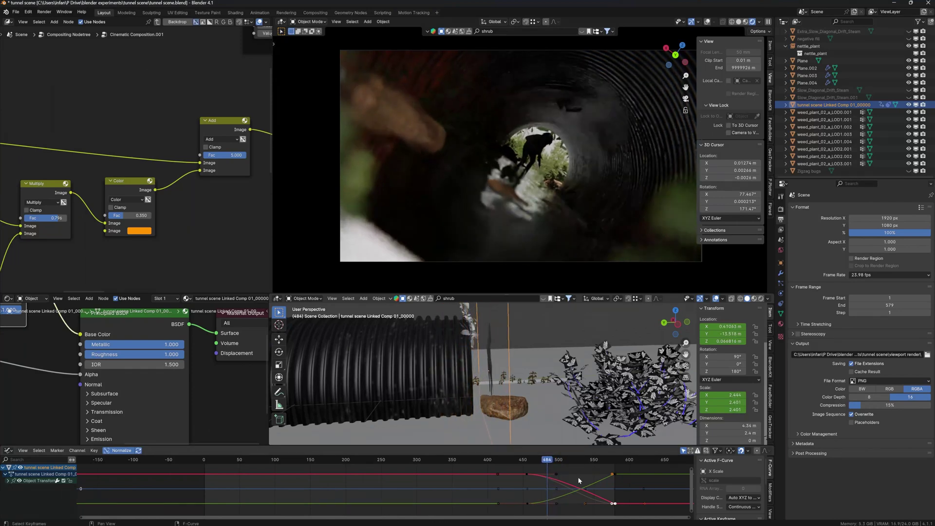
pyautogui.moveTo(549, 464)
pyautogui.mouseDown()
pyautogui.moveTo(557, 466)
pyautogui.moveTo(548, 464)
pyautogui.mouseUp()
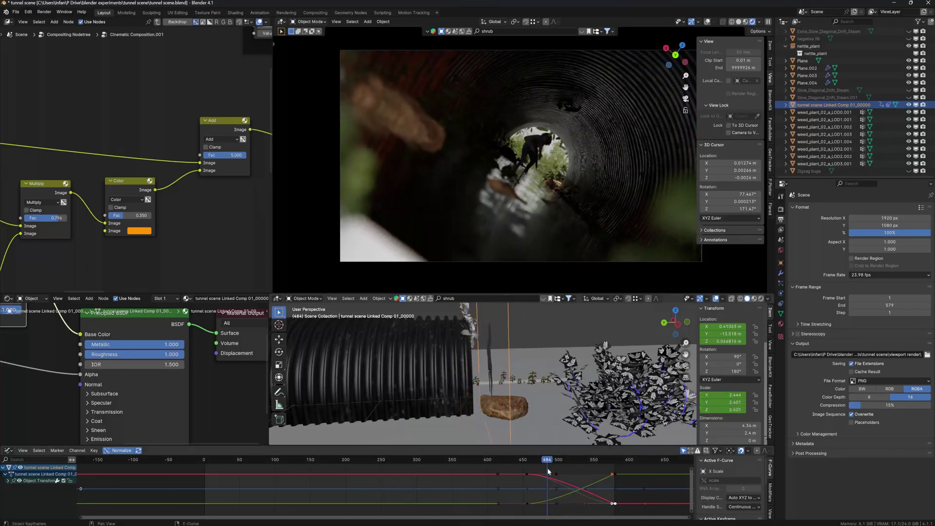
pyautogui.moveTo(555, 461); pyautogui.dragTo(579, 474)
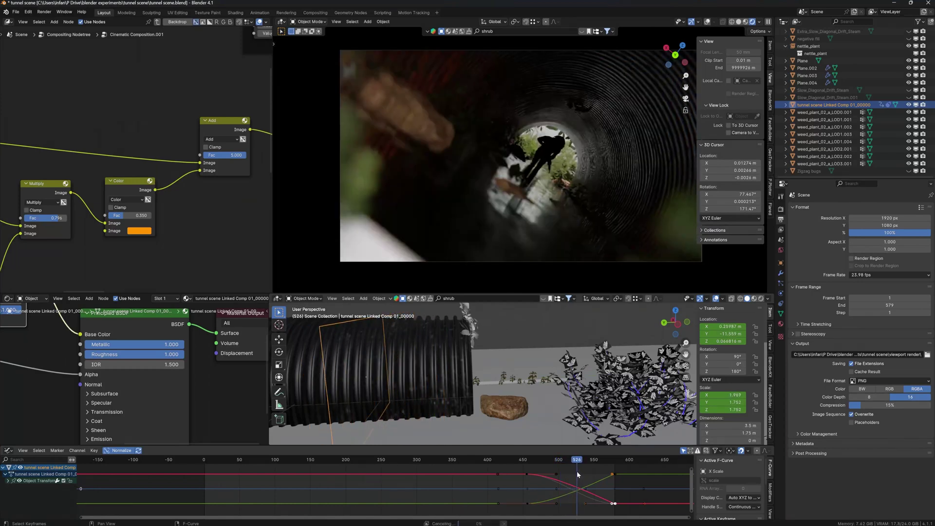
pyautogui.moveTo(578, 473)
pyautogui.mouseDown()
pyautogui.moveTo(533, 465)
pyautogui.moveTo(561, 475)
pyautogui.mouseUp()
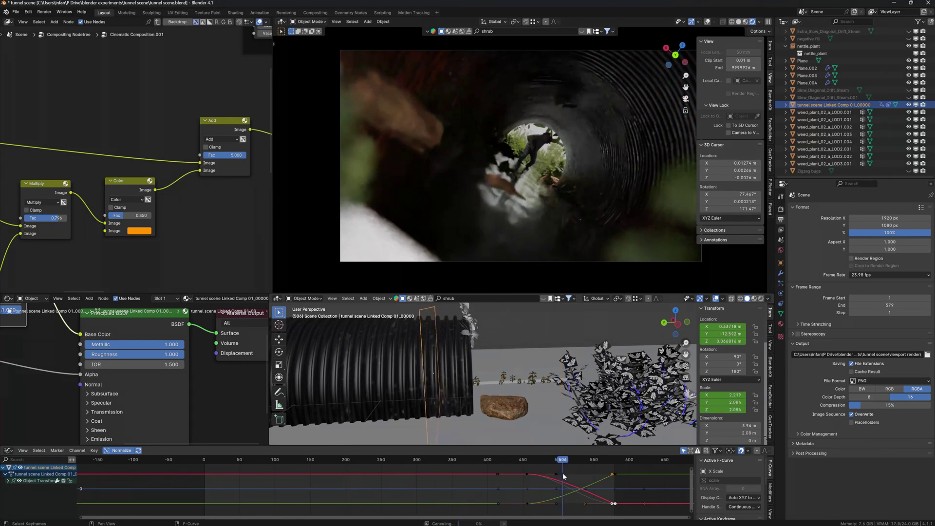